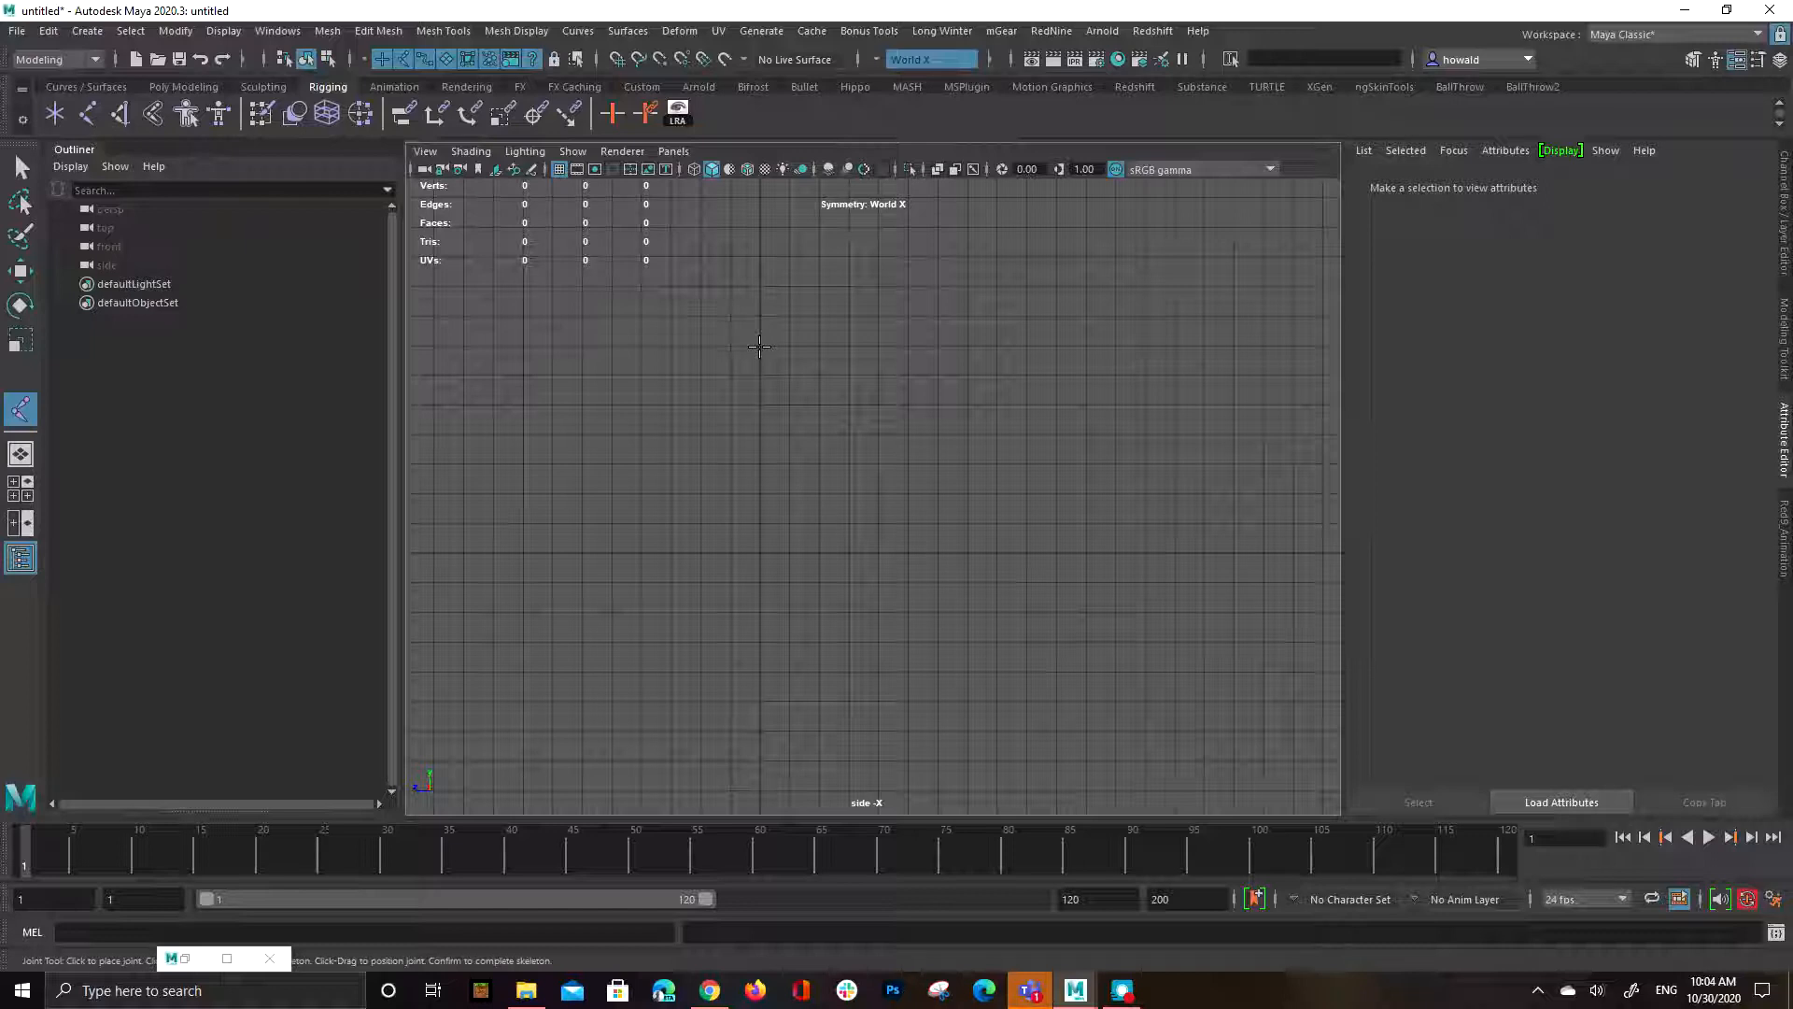
Create a grid-snapped chain of three joints in the side view, starting at Y 7, with a bent middle joint and bones about 3.16 units long.
{"action": "key", "text": "x"}
{"action": "left_click", "coordinate": [759, 346]}
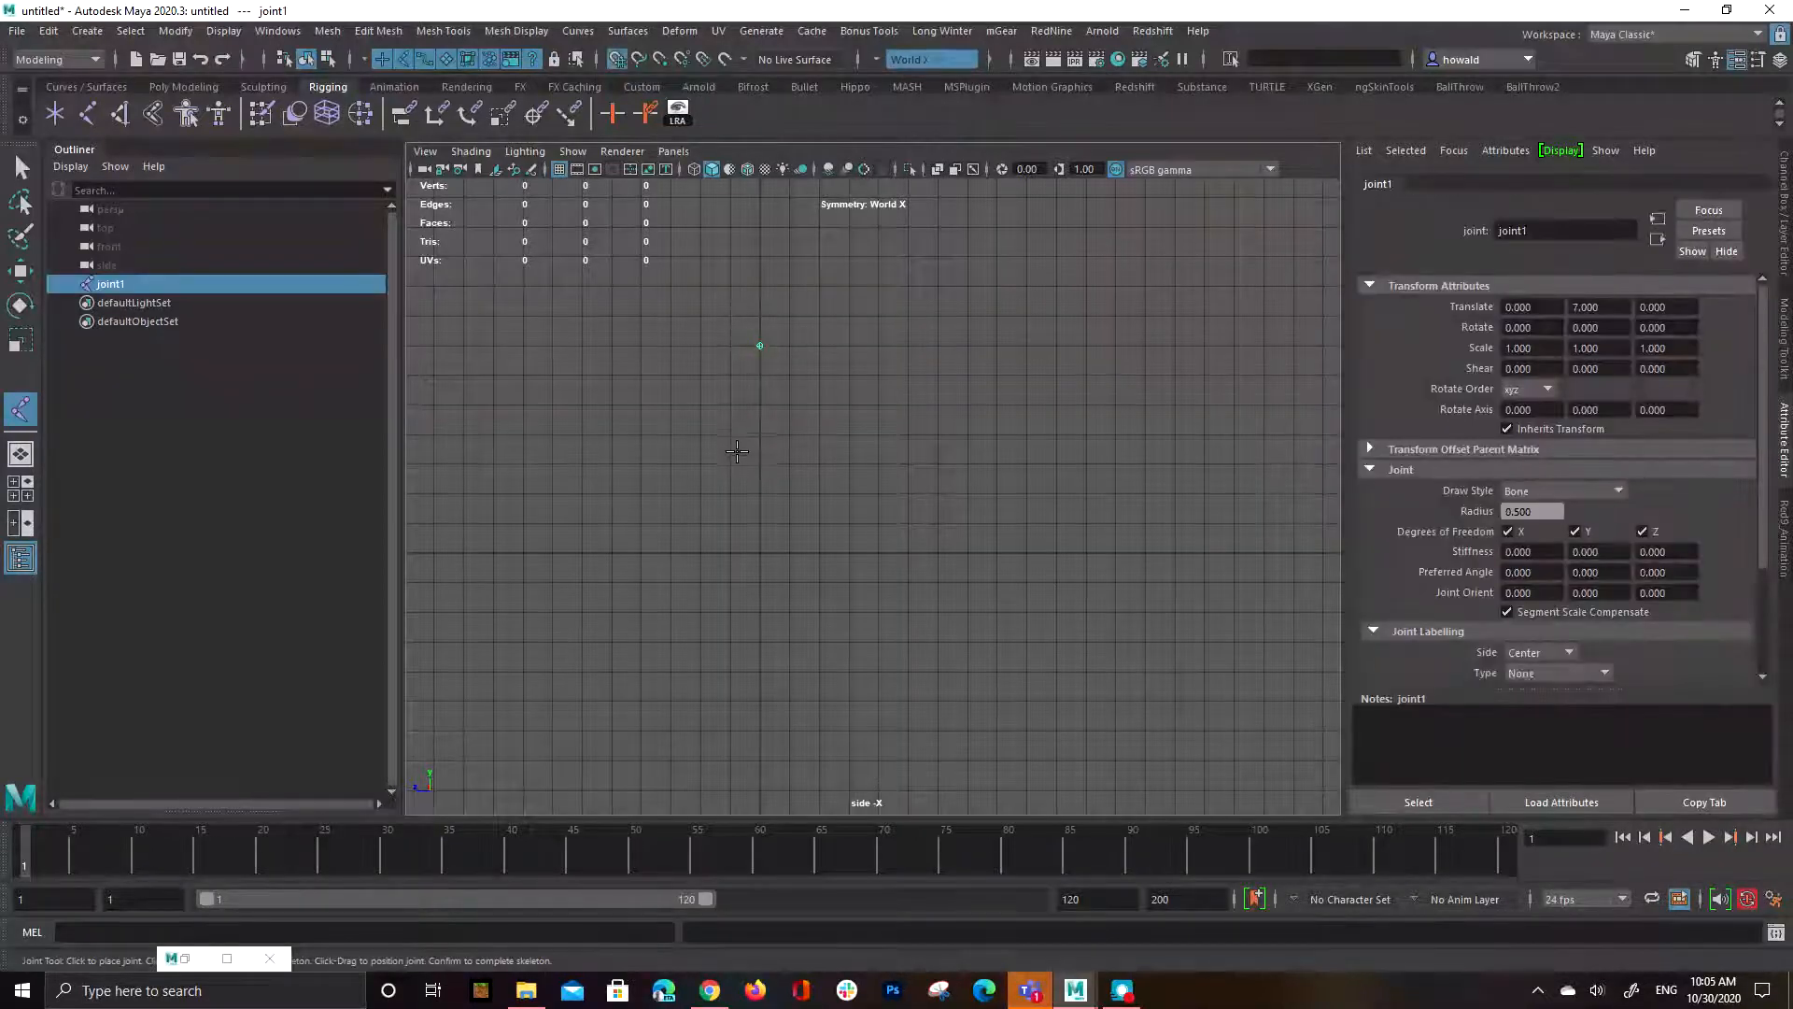
{"action": "left_click", "coordinate": [731, 436]}
{"action": "left_click", "coordinate": [760, 523]}
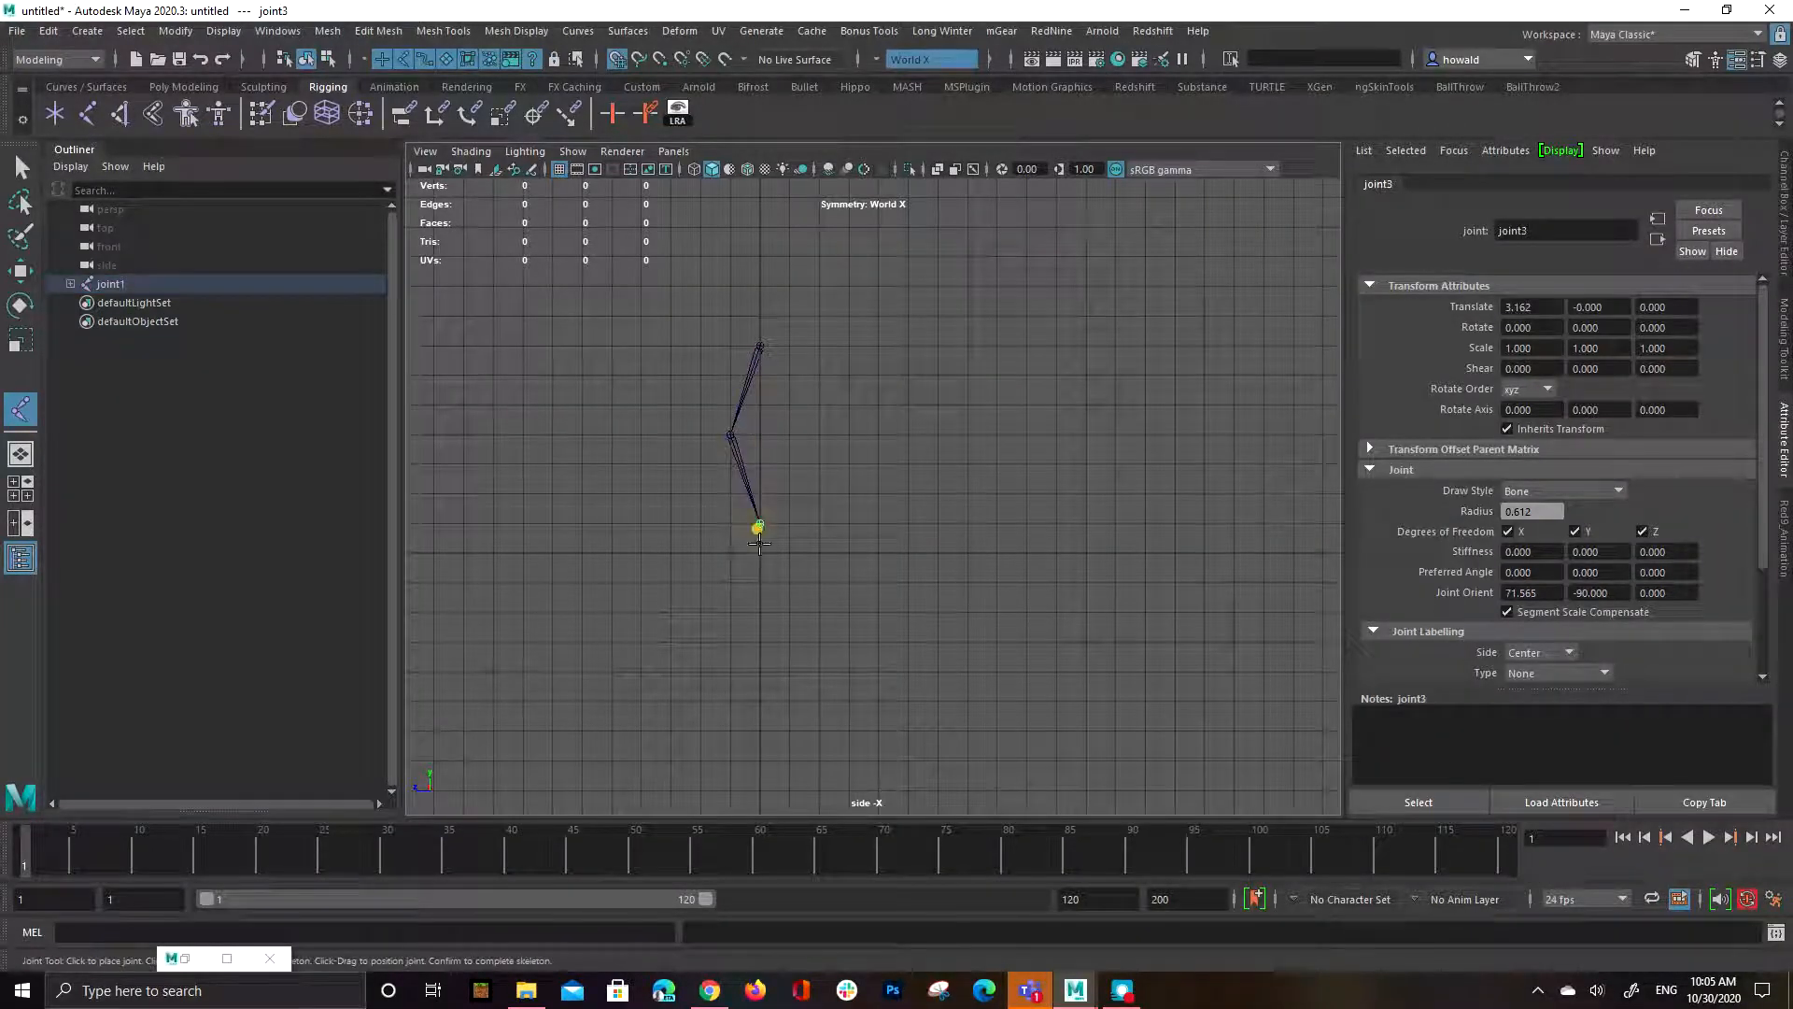
{"action": "key", "text": "q"}
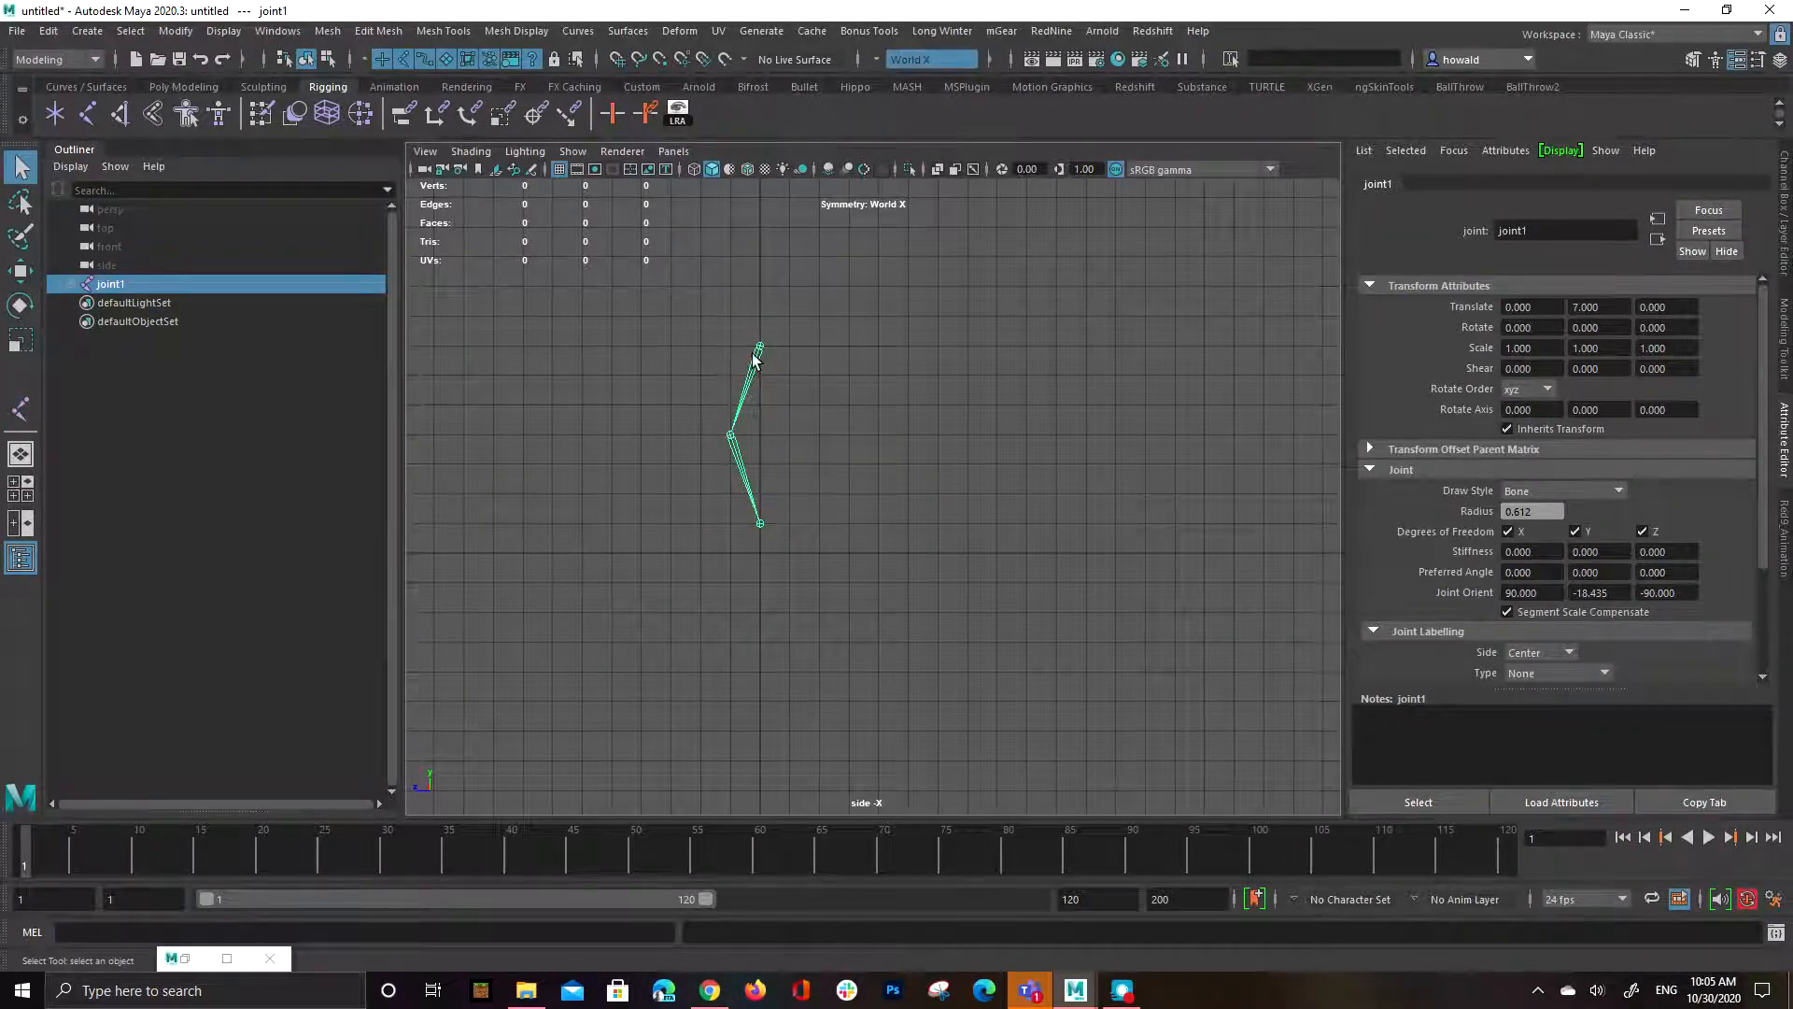
Select the three joints and look up the Local Rotation Axes display option.
{"action": "left_click_drag", "start_coordinate": [796, 398], "coordinate": [799, 399]}
{"action": "left_click_drag", "start_coordinate": [724, 482], "coordinate": [801, 488], "text": "shift"}
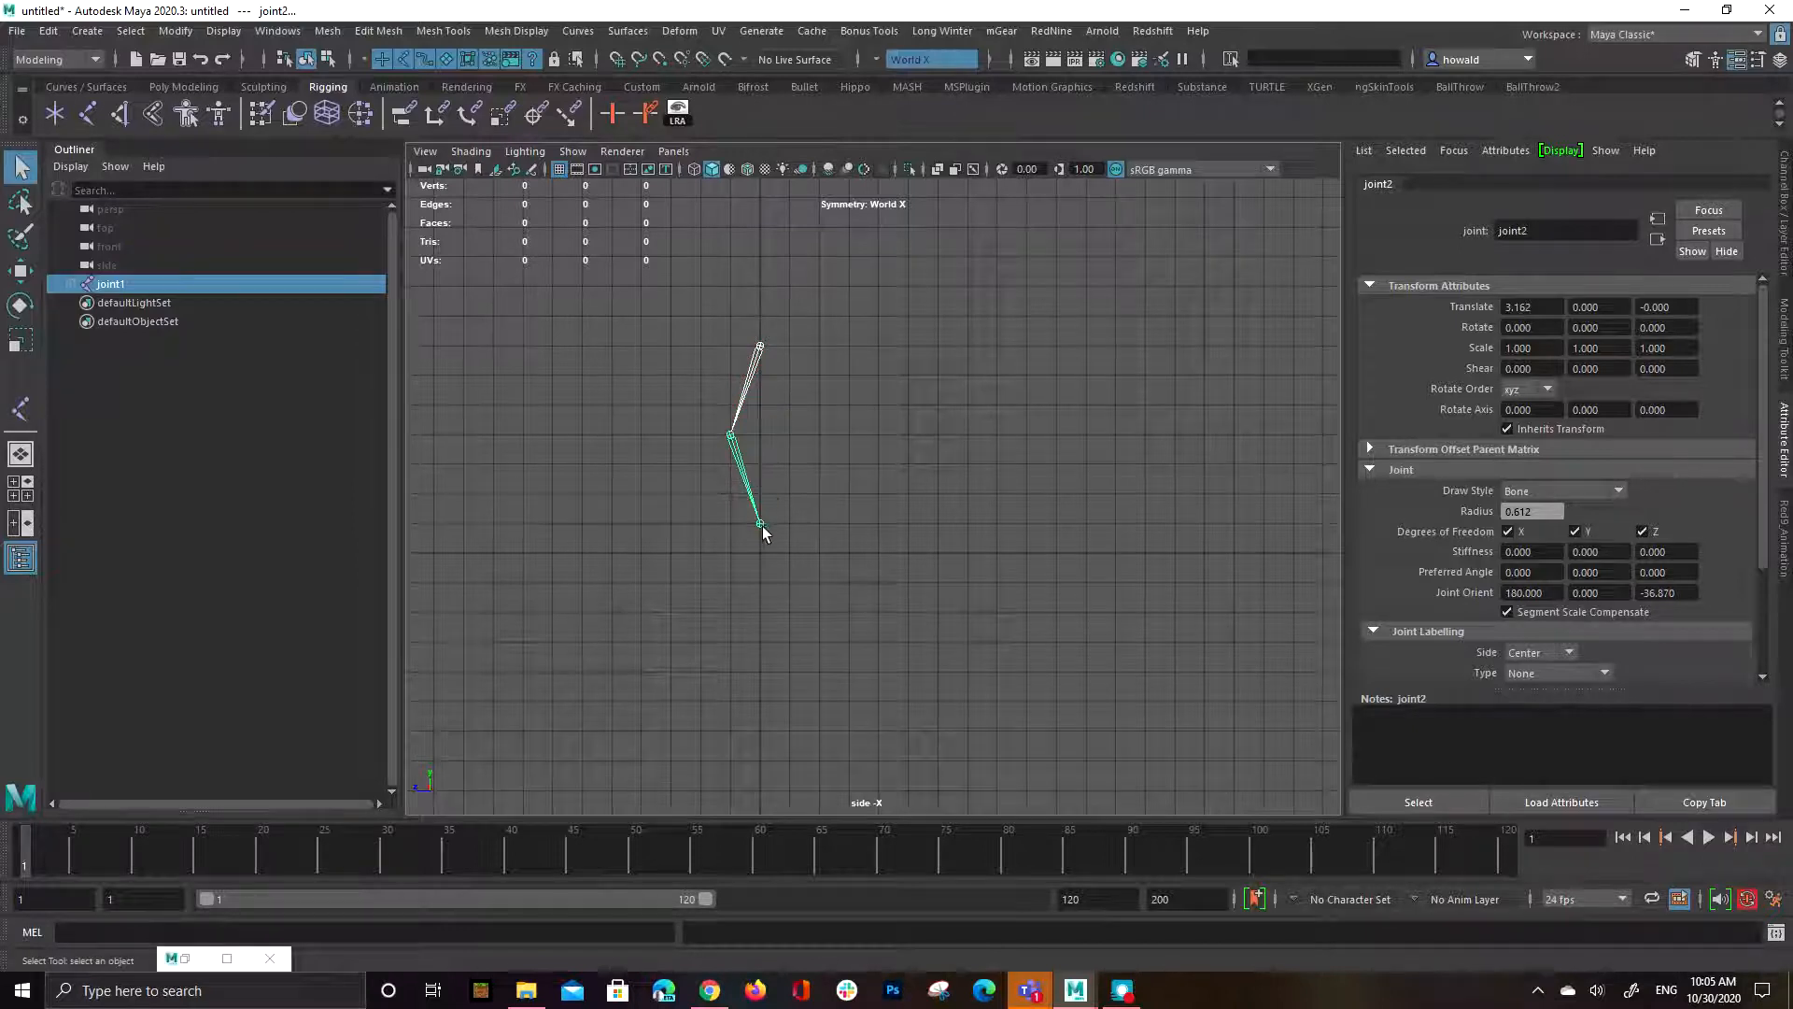
{"action": "left_click", "coordinate": [761, 524]}
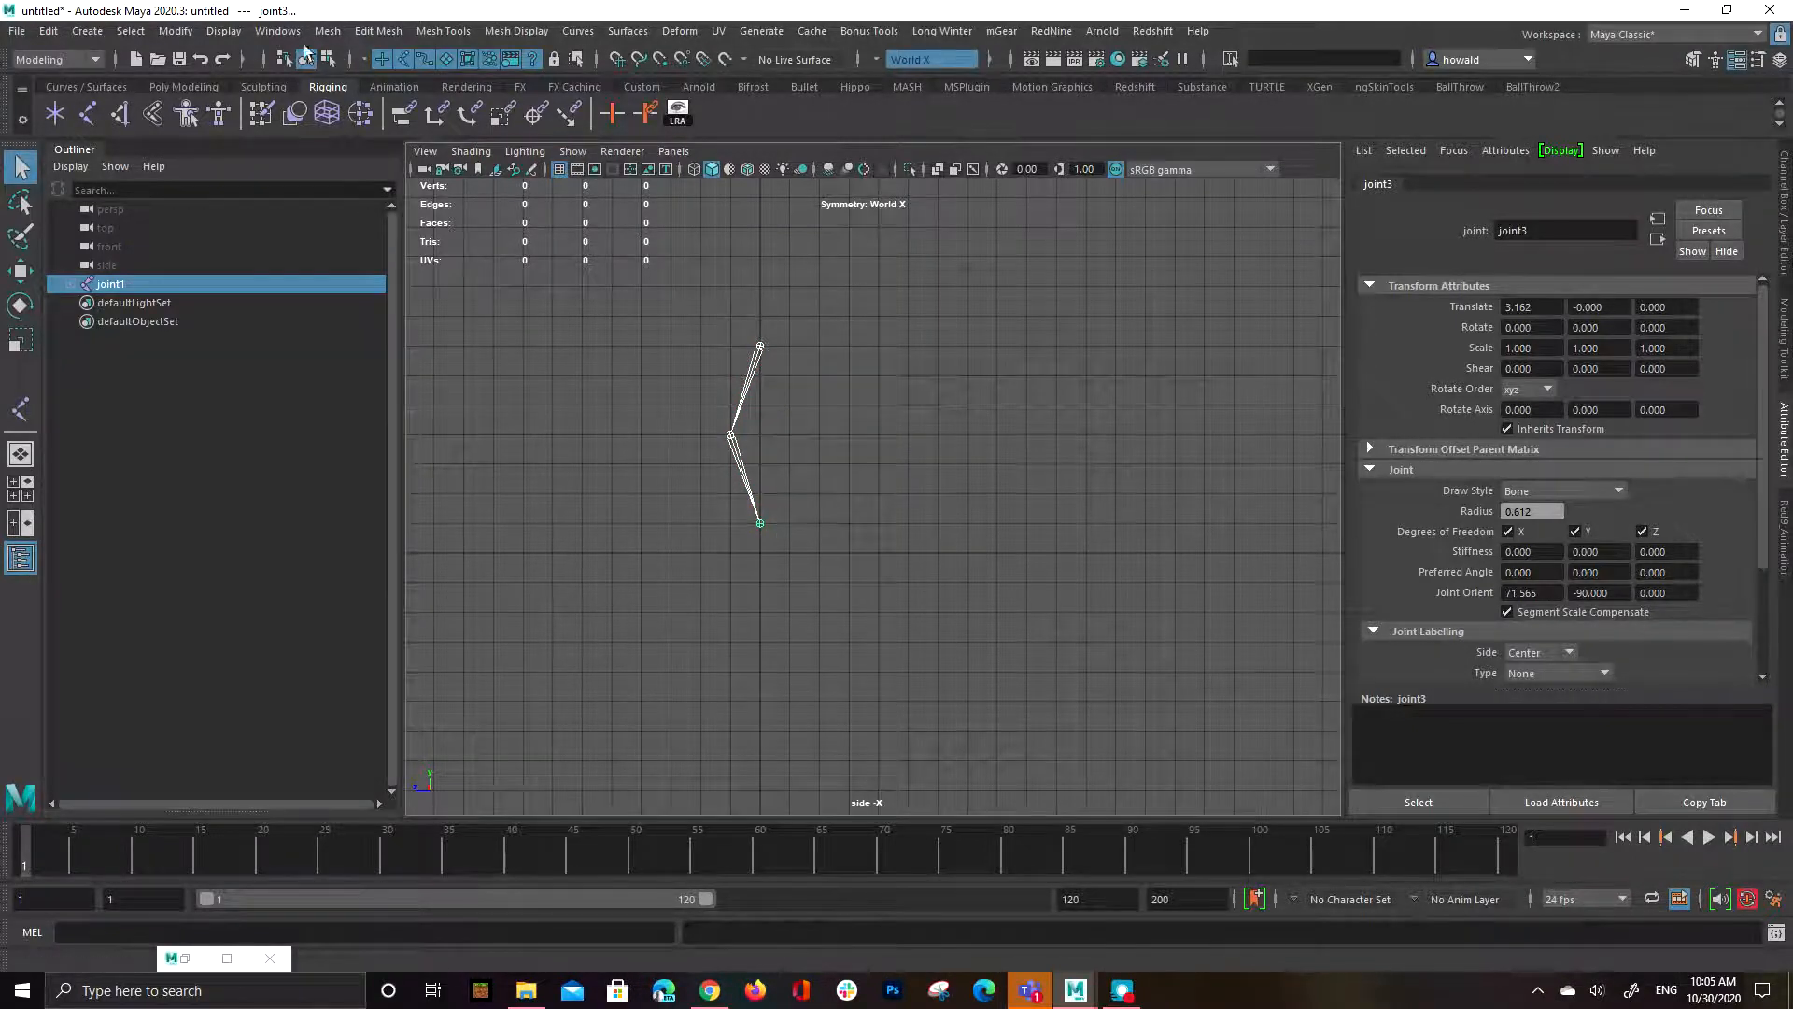
{"action": "left_click", "coordinate": [679, 112]}
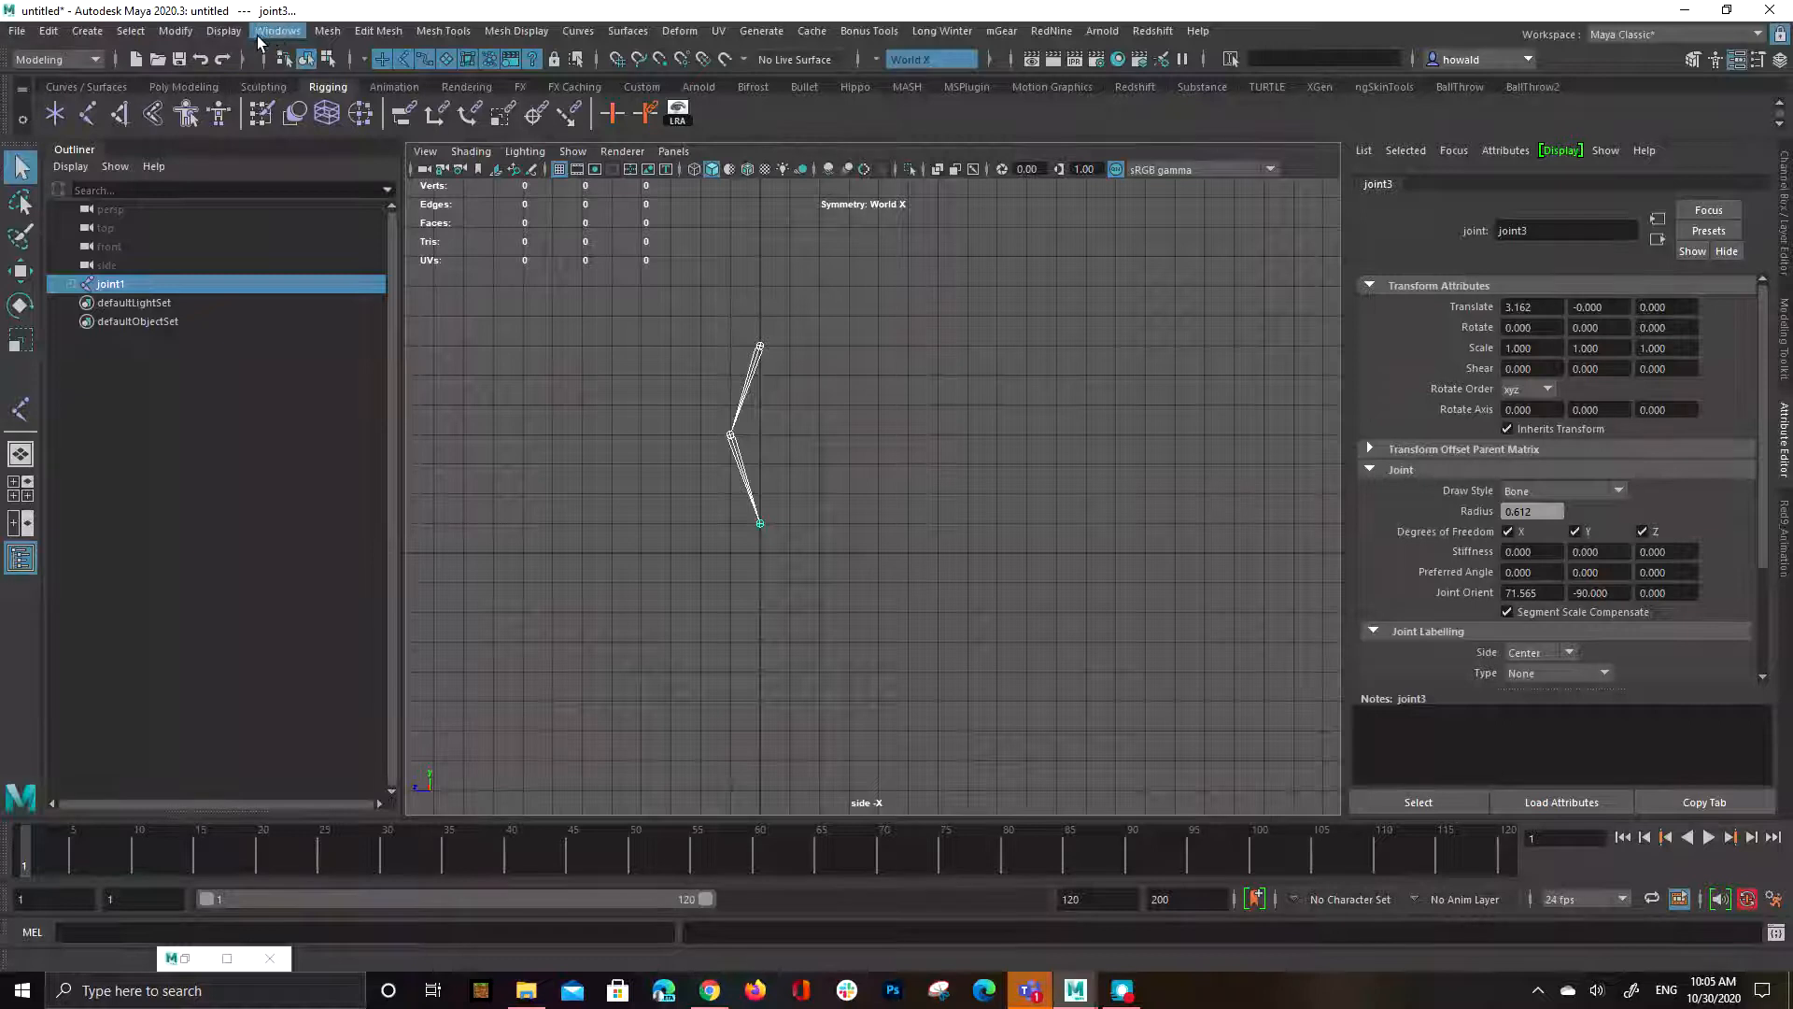
{"action": "left_click", "coordinate": [223, 31]}
{"action": "mouse_move", "coordinate": [345, 270]}
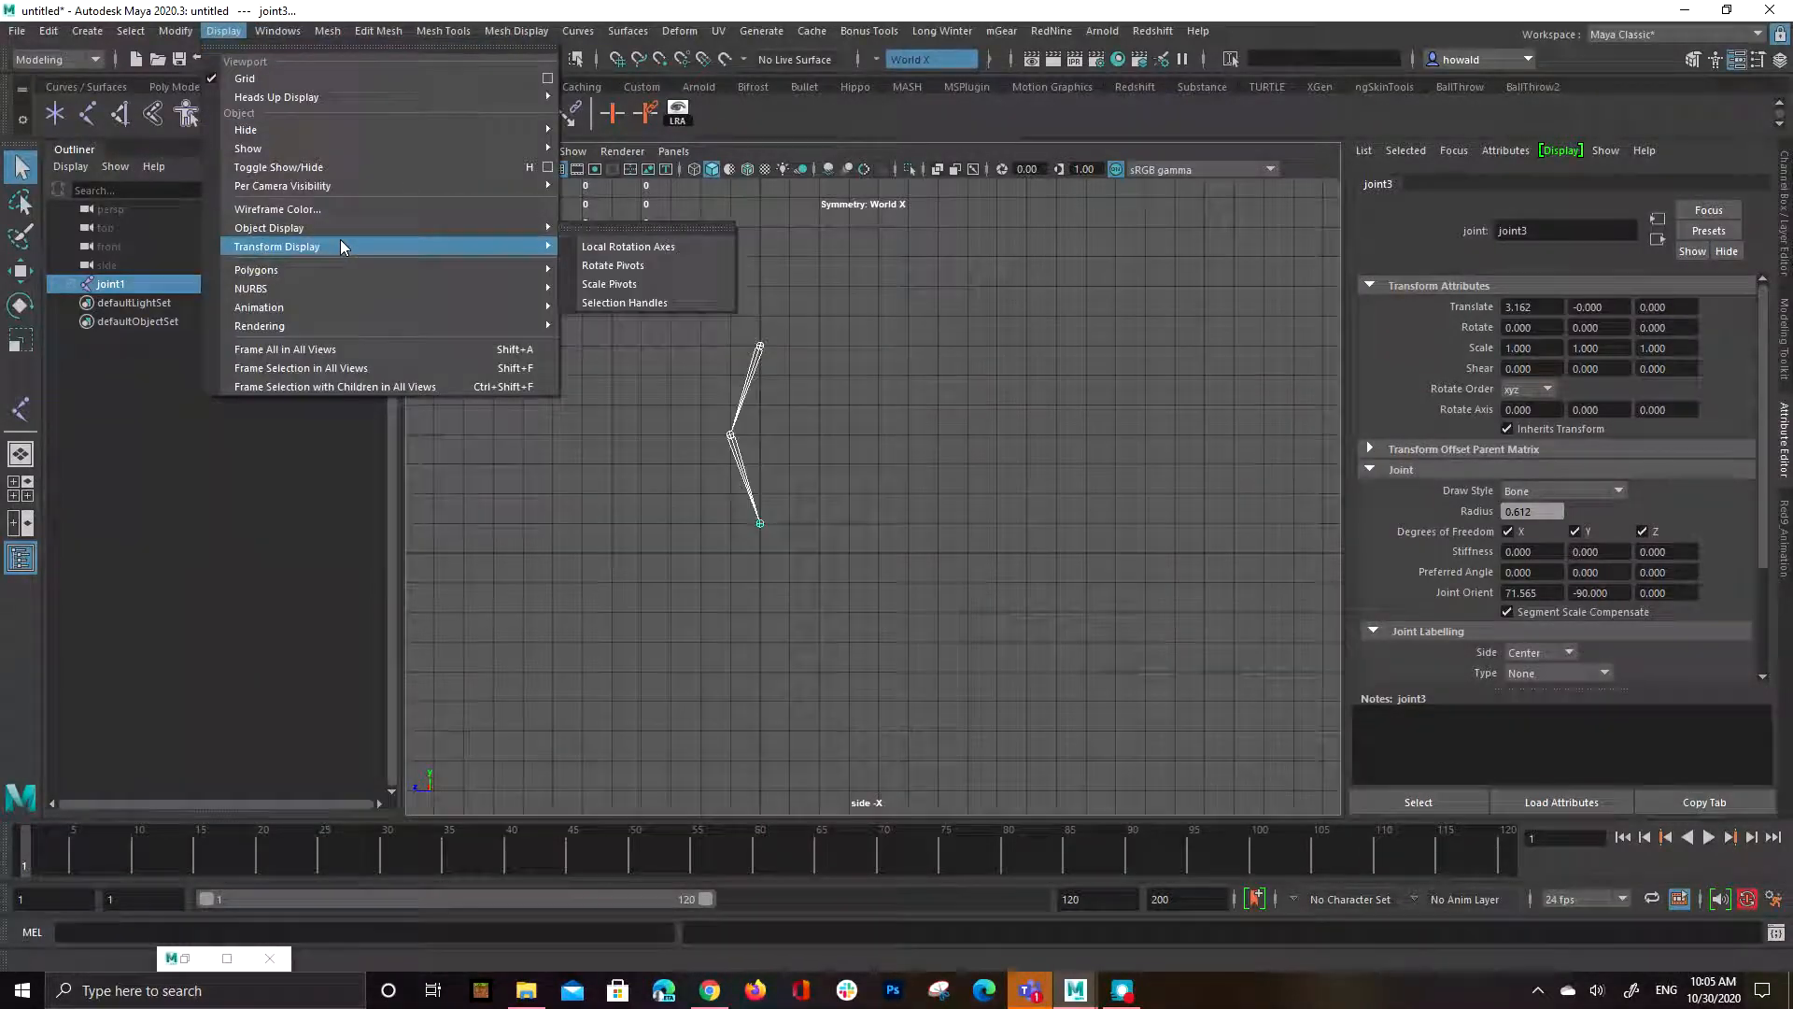
{"action": "mouse_move", "coordinate": [385, 250]}
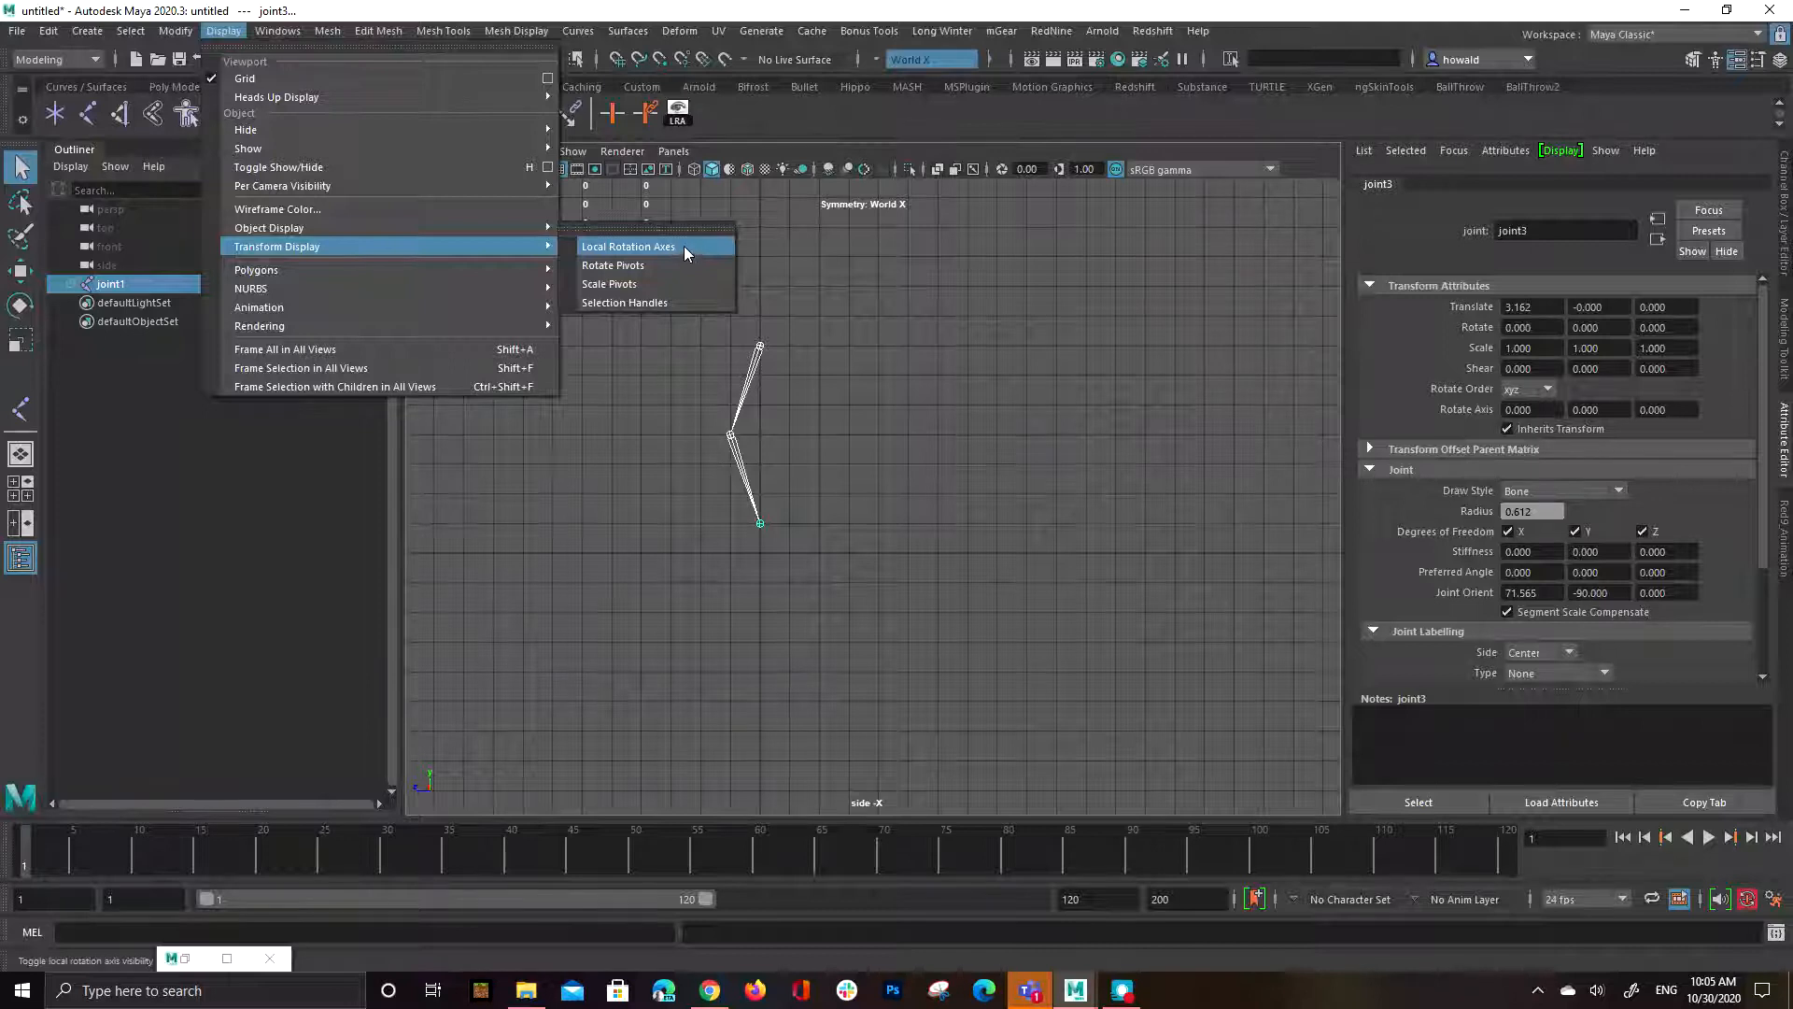
{"action": "left_click", "coordinate": [1044, 420]}
{"action": "left_click", "coordinate": [771, 390]}
In the perspective view, select all three joints of the chain and show their local rotation axes.
{"action": "key", "text": "space"}
{"action": "key", "text": "space"}
{"action": "right_click_drag", "start_coordinate": [1076, 361], "coordinate": [704, 464], "text": "alt"}
{"action": "left_click_drag", "start_coordinate": [704, 464], "coordinate": [1112, 534], "text": "alt"}
{"action": "right_click_drag", "start_coordinate": [1111, 534], "coordinate": [887, 482], "text": "alt"}
{"action": "left_click_drag", "start_coordinate": [887, 480], "coordinate": [721, 426], "text": "alt"}
{"action": "left_click_drag", "start_coordinate": [821, 505], "coordinate": [792, 581], "text": "shift"}
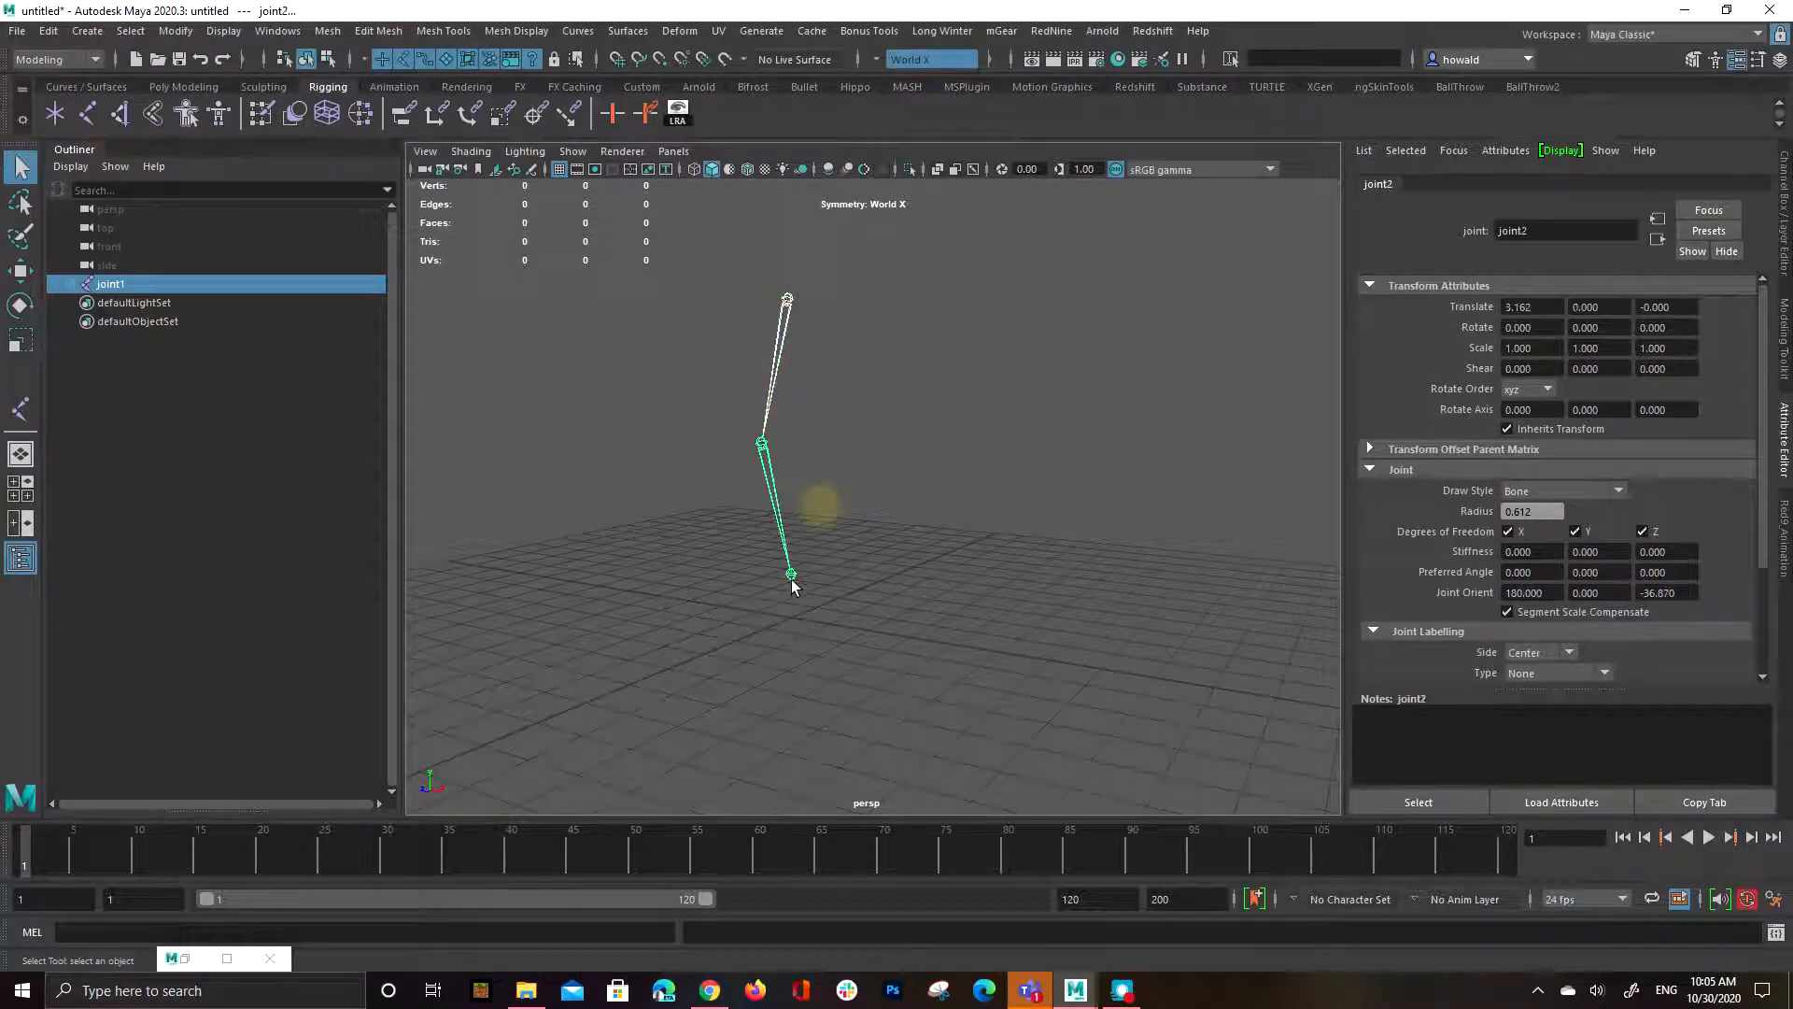
{"action": "left_click", "coordinate": [678, 111]}
Duplicate the joint chain three times and space the copies out side by side.
{"action": "left_click_drag", "start_coordinate": [745, 361], "coordinate": [822, 372]}
{"action": "key", "text": "ctrl+d"}
{"action": "key", "text": "w"}
{"action": "left_click_drag", "start_coordinate": [559, 297], "coordinate": [1260, 333]}
{"action": "key", "text": "ctrl+d"}
{"action": "left_click_drag", "start_coordinate": [1135, 430], "coordinate": [906, 443], "text": "alt"}
{"action": "key", "text": "ctrl+d"}
{"action": "left_click_drag", "start_coordinate": [946, 306], "coordinate": [1361, 355]}
{"action": "middle_click_drag", "start_coordinate": [1136, 473], "coordinate": [848, 464], "text": "alt"}
{"action": "left_click_drag", "start_coordinate": [902, 297], "coordinate": [1021, 297]}
{"action": "left_click", "coordinate": [707, 500]}
{"action": "middle_click_drag", "start_coordinate": [707, 500], "coordinate": [1093, 517], "text": "alt"}
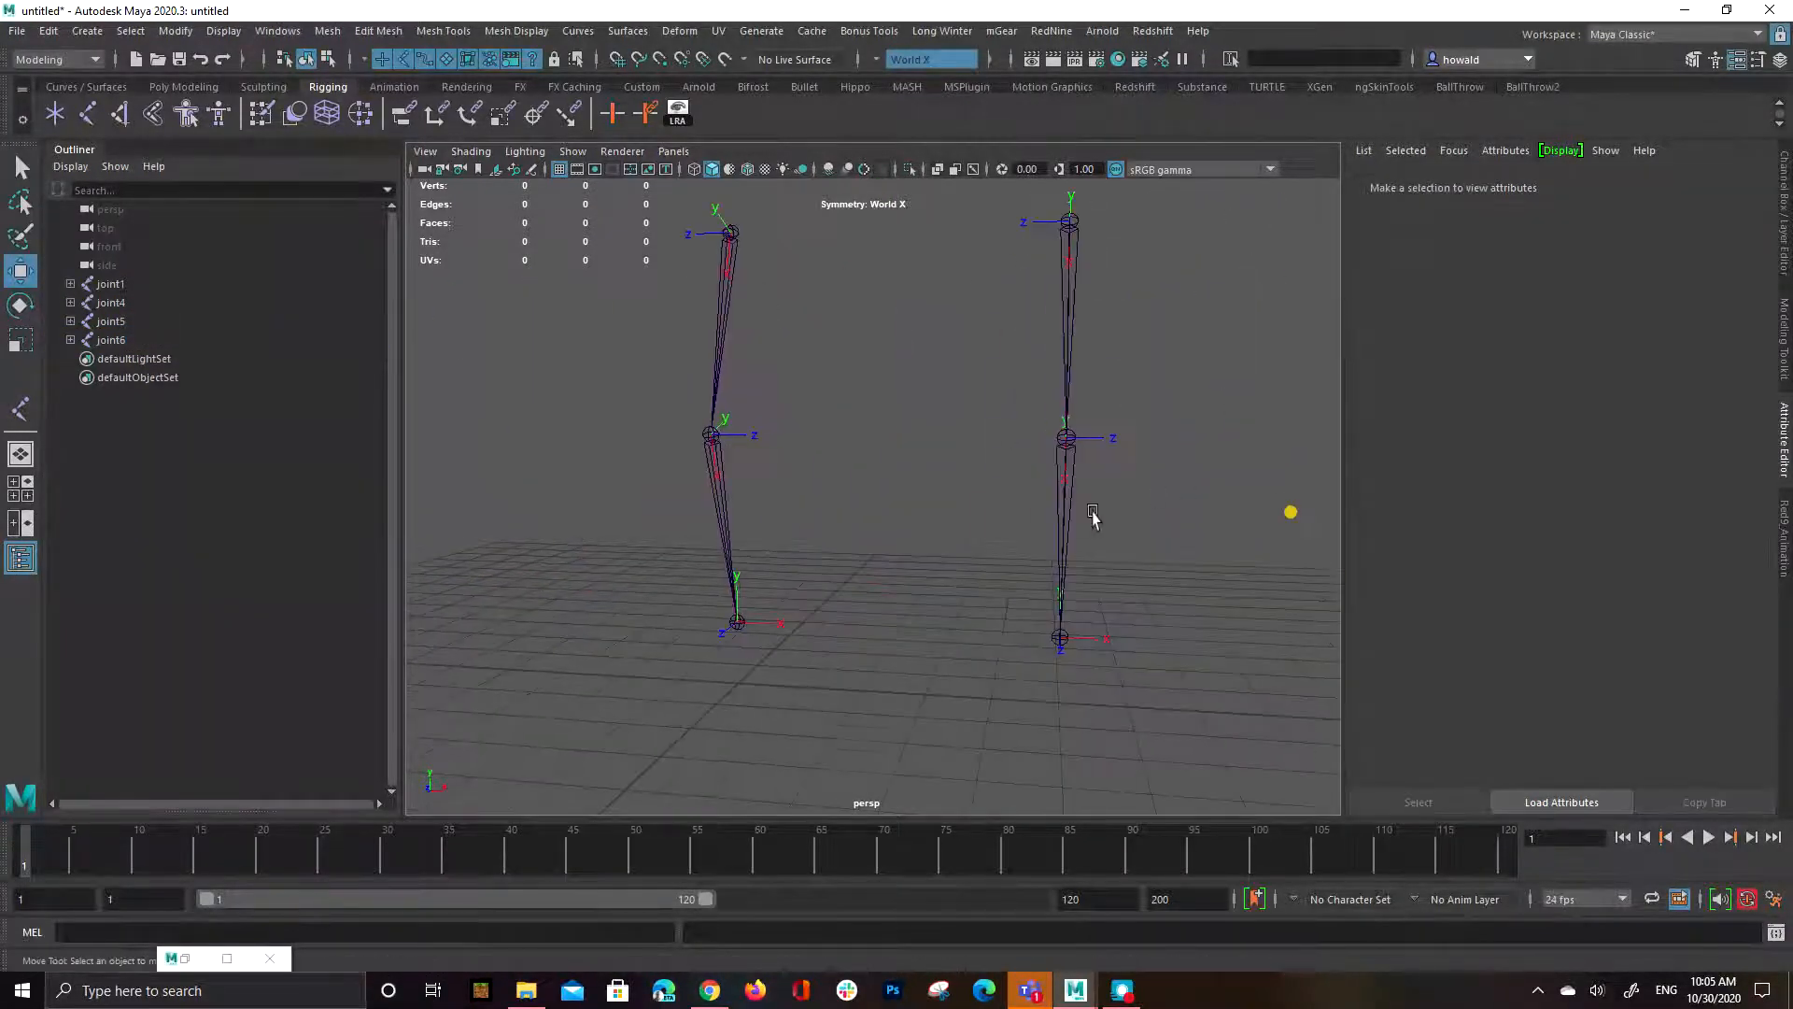
Select the first chain's middle joint, switch to the Rigging menu set and open the Orient Joint options with reset settings.
{"action": "left_click_drag", "start_coordinate": [1093, 516], "coordinate": [873, 512], "text": "alt"}
{"action": "left_click", "coordinate": [732, 427]}
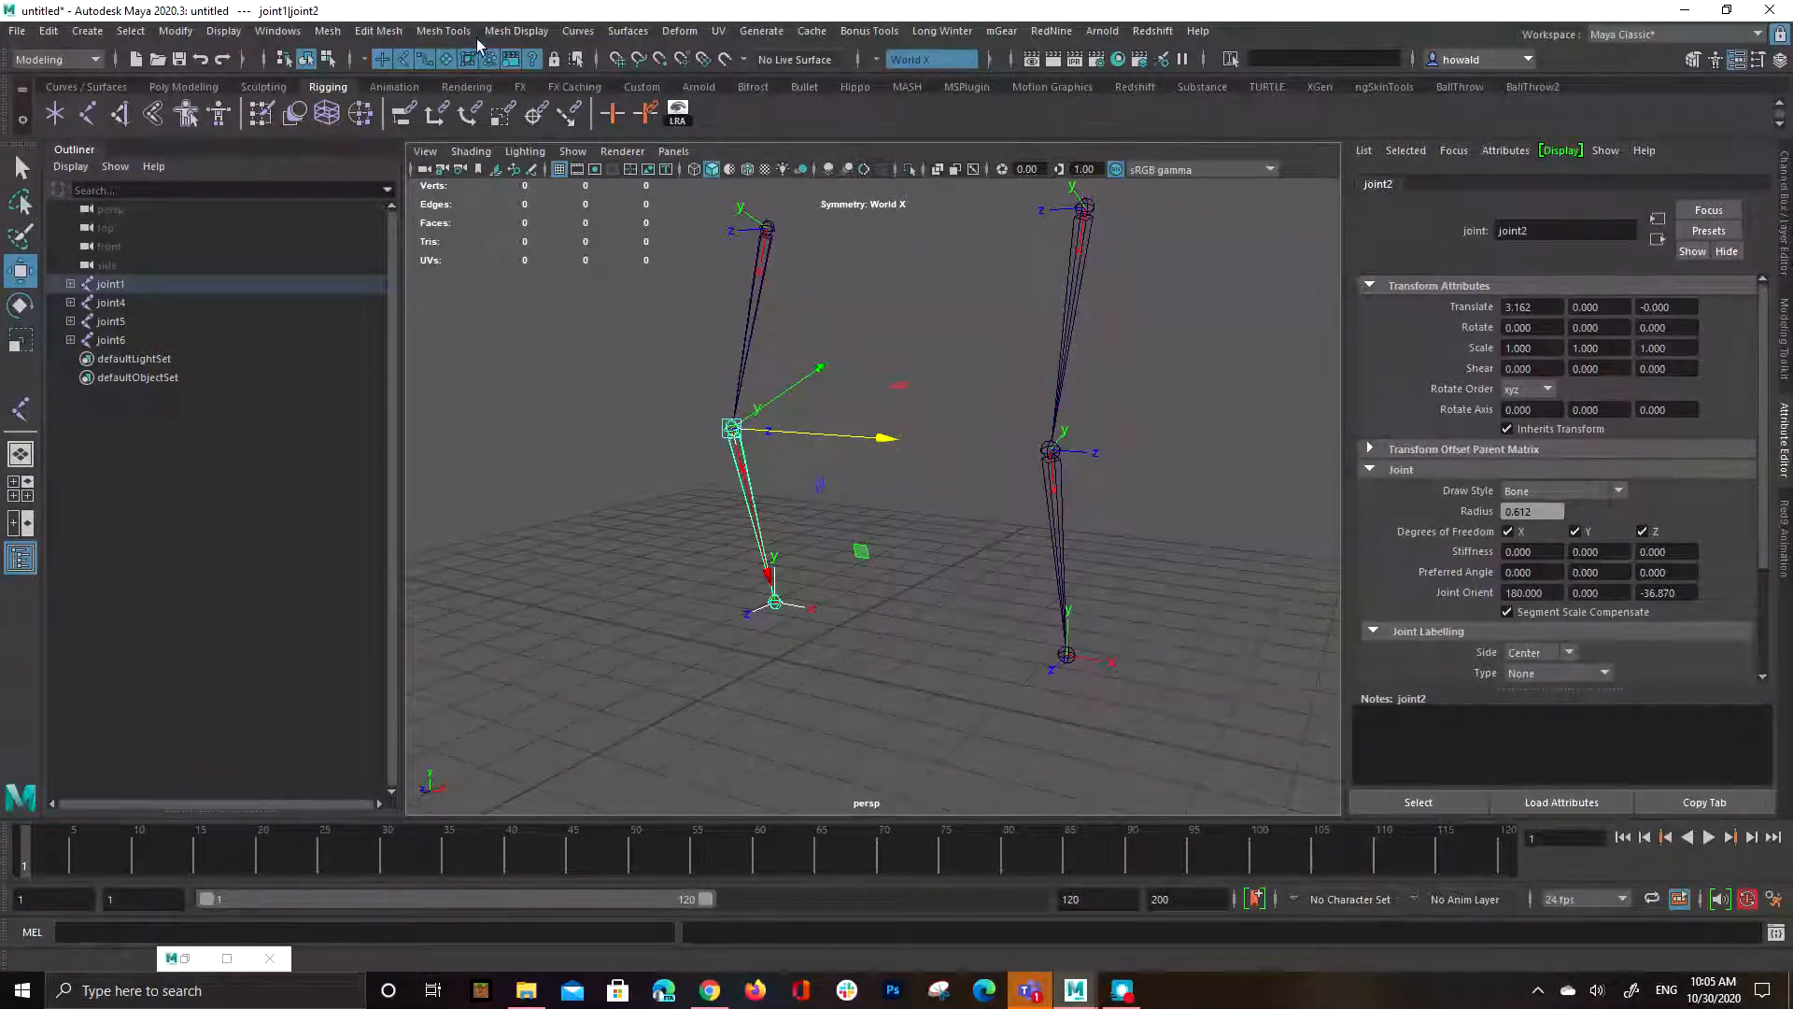
{"action": "left_click", "coordinate": [91, 62]}
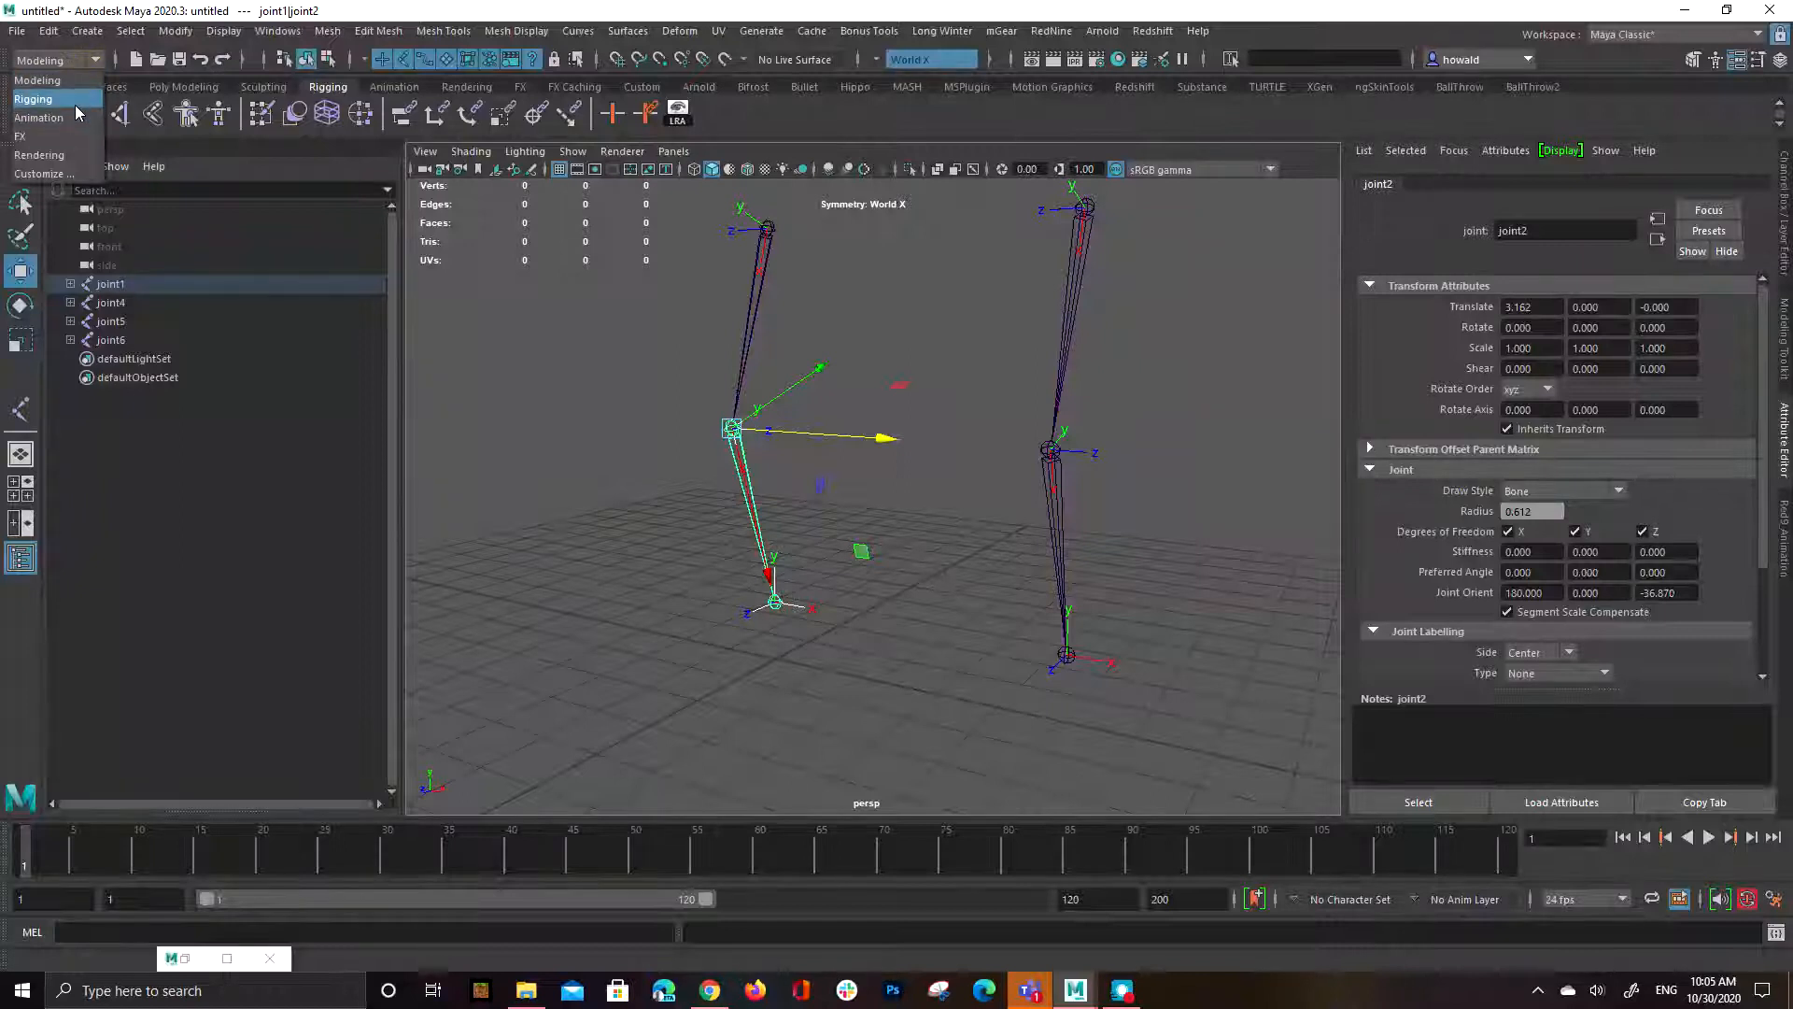
{"action": "left_click", "coordinate": [56, 95]}
{"action": "left_click", "coordinate": [336, 31]}
{"action": "left_click", "coordinate": [374, 48]}
{"action": "left_click_drag", "start_coordinate": [389, 292], "coordinate": [239, 310]}
{"action": "mouse_move", "coordinate": [282, 470]}
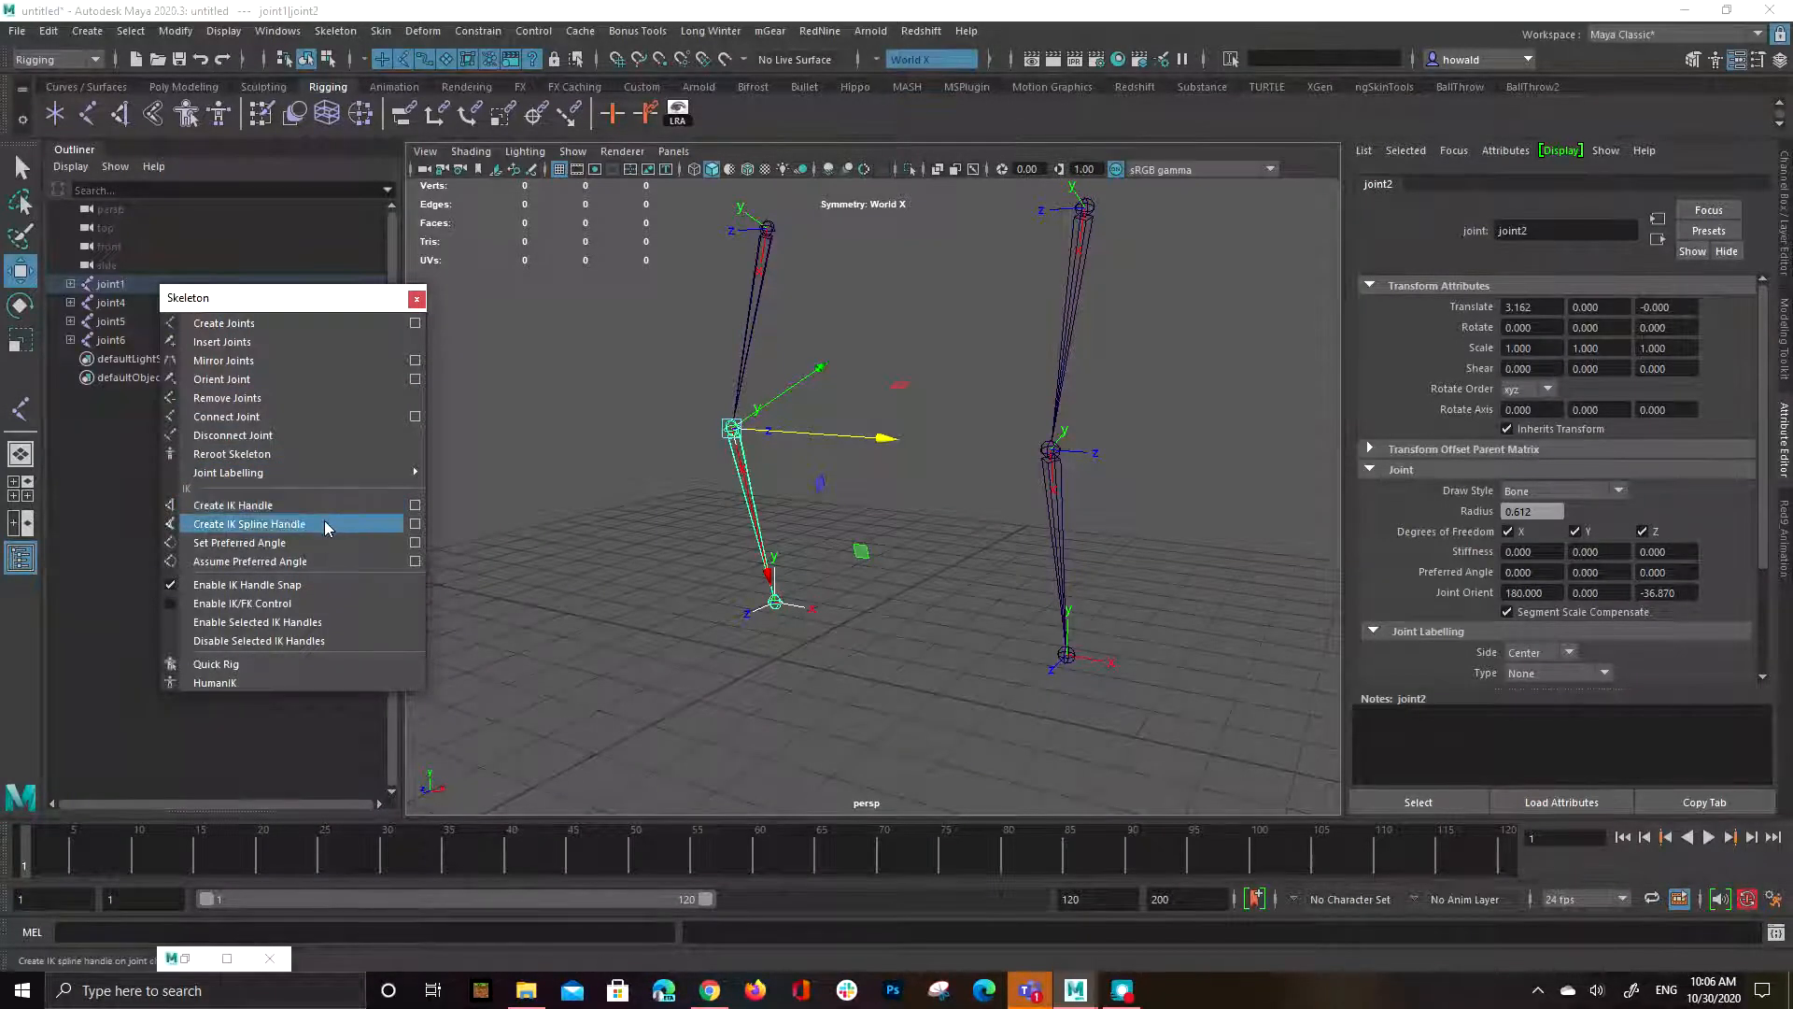
{"action": "left_click", "coordinate": [414, 379]}
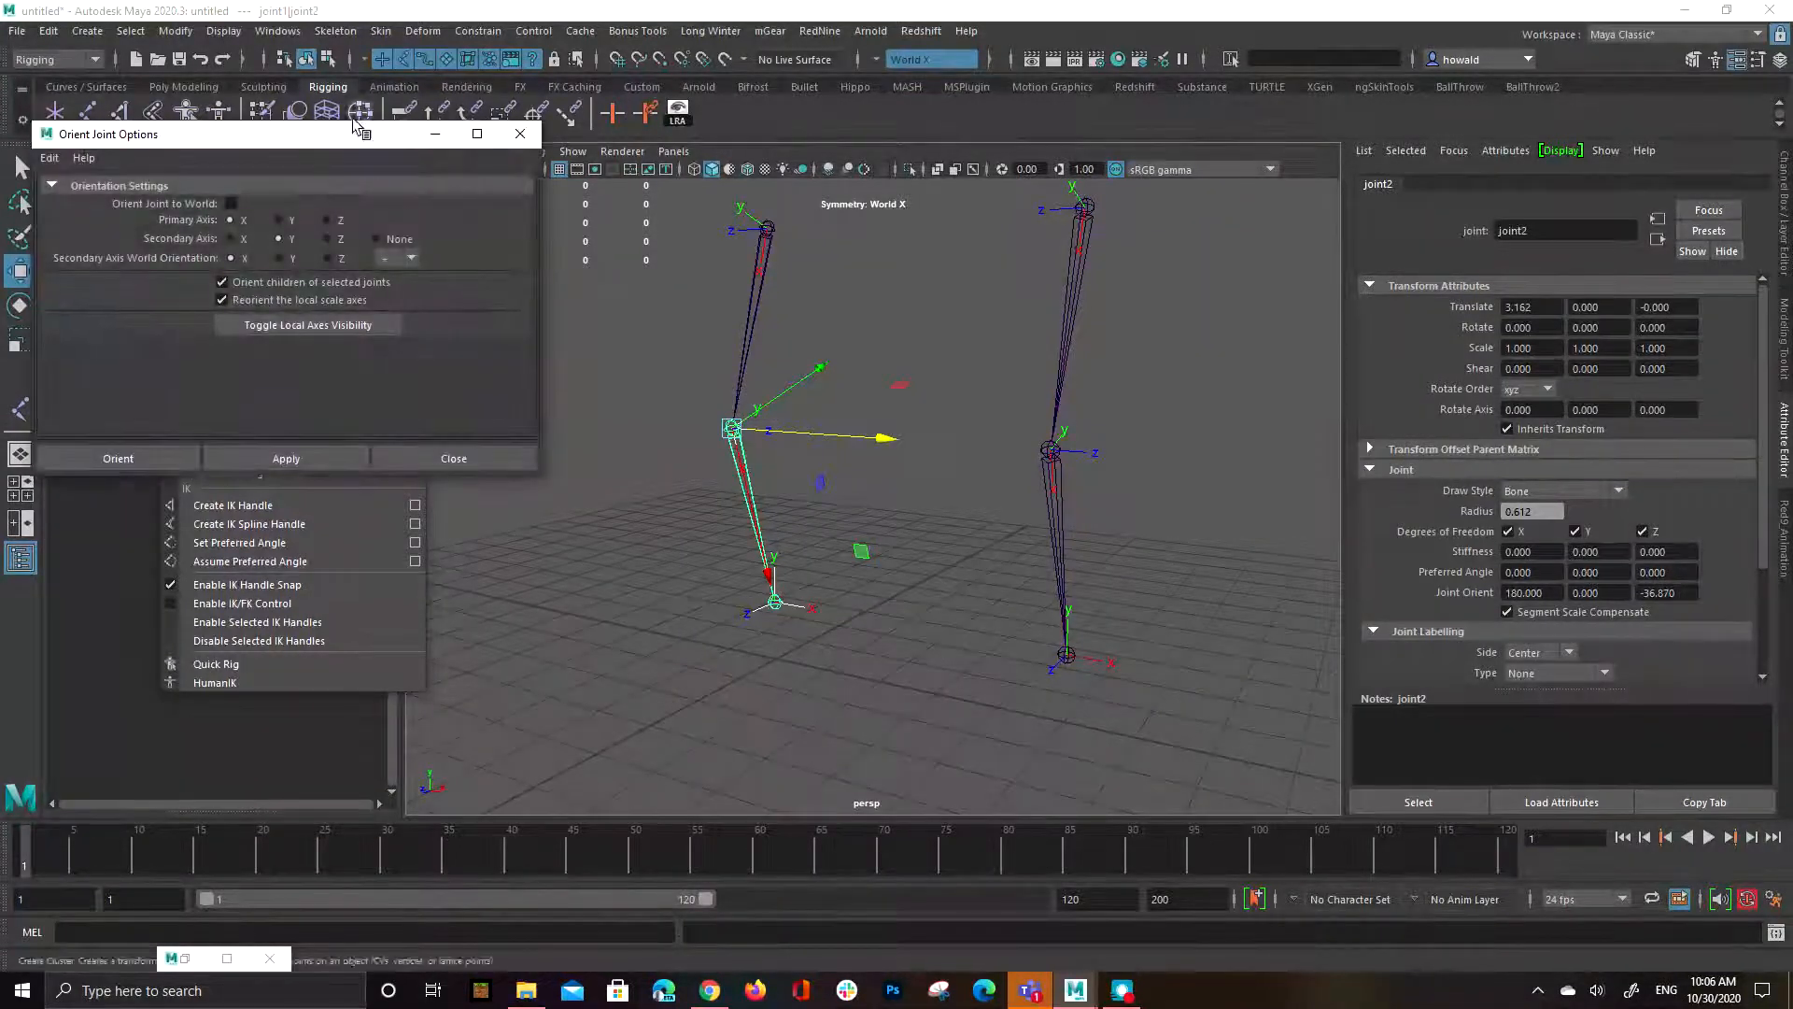
{"action": "left_click", "coordinate": [49, 158]}
{"action": "left_click", "coordinate": [89, 192]}
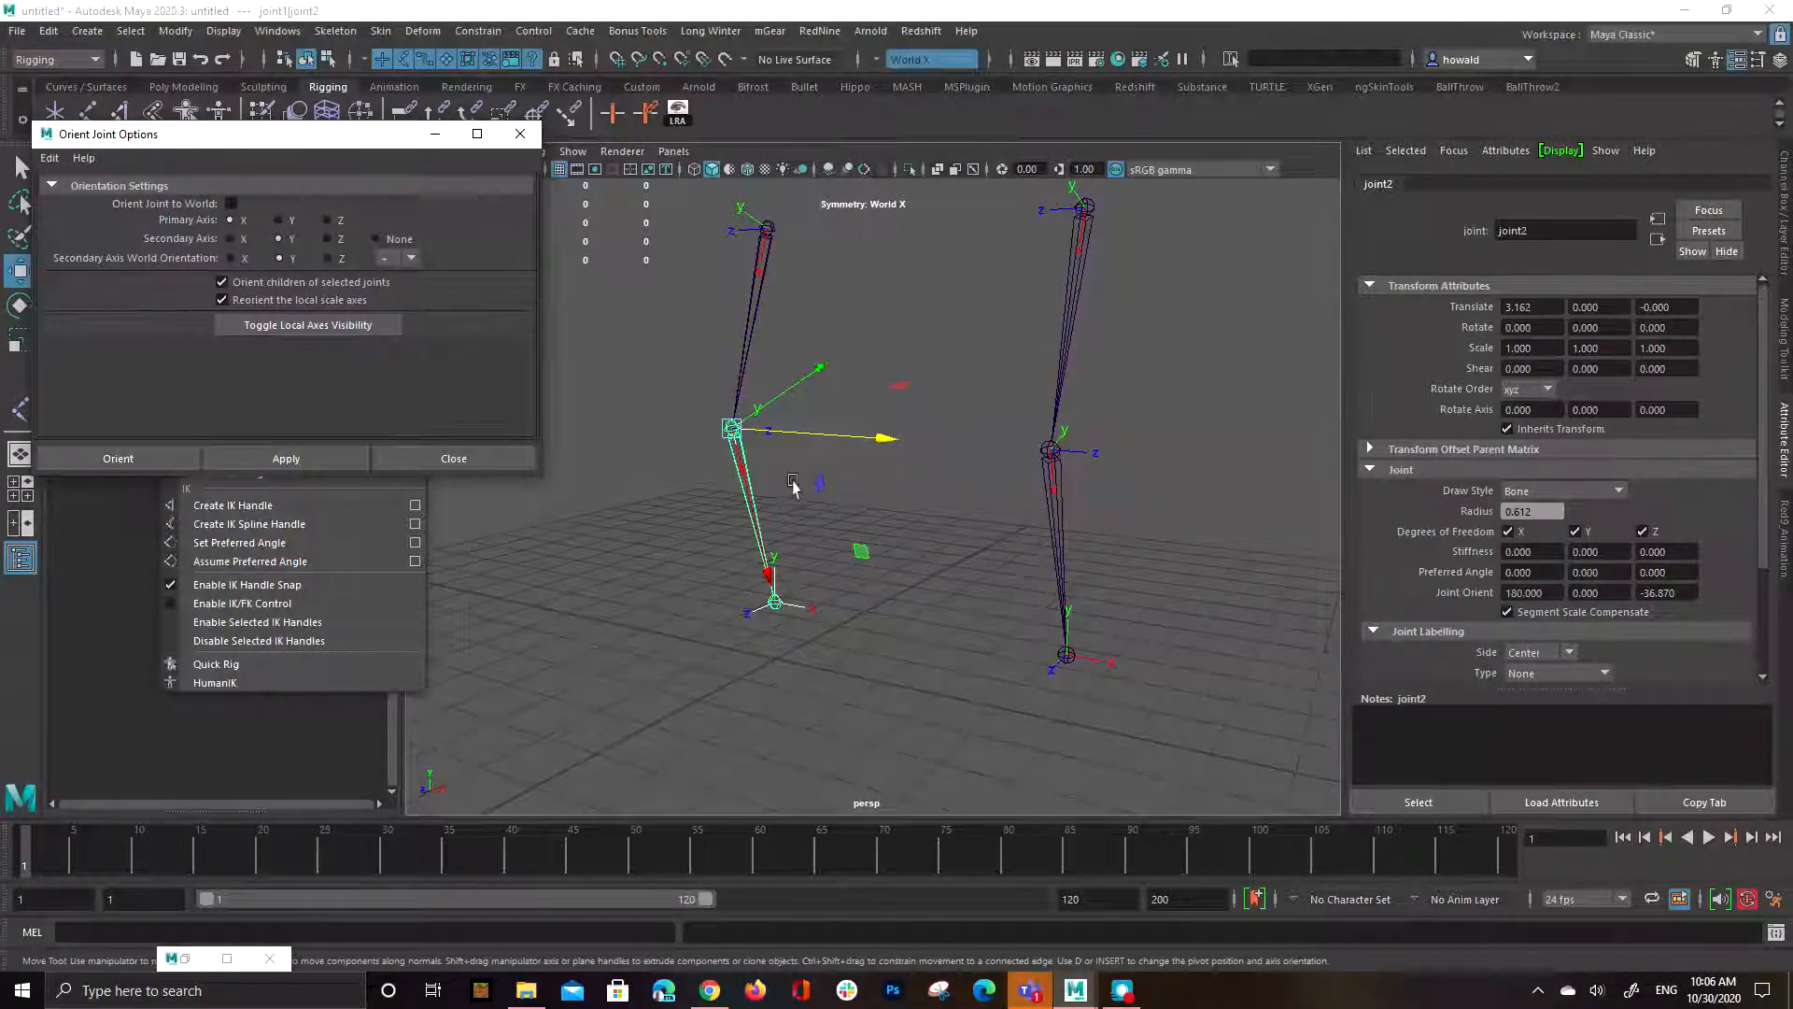
Orient the first chain's middle joint with X primary, Y secondary and positive Y as the secondary axis world orientation.
{"action": "left_click", "coordinate": [795, 236]}
{"action": "left_click_drag", "start_coordinate": [795, 235], "coordinate": [934, 347], "text": "alt"}
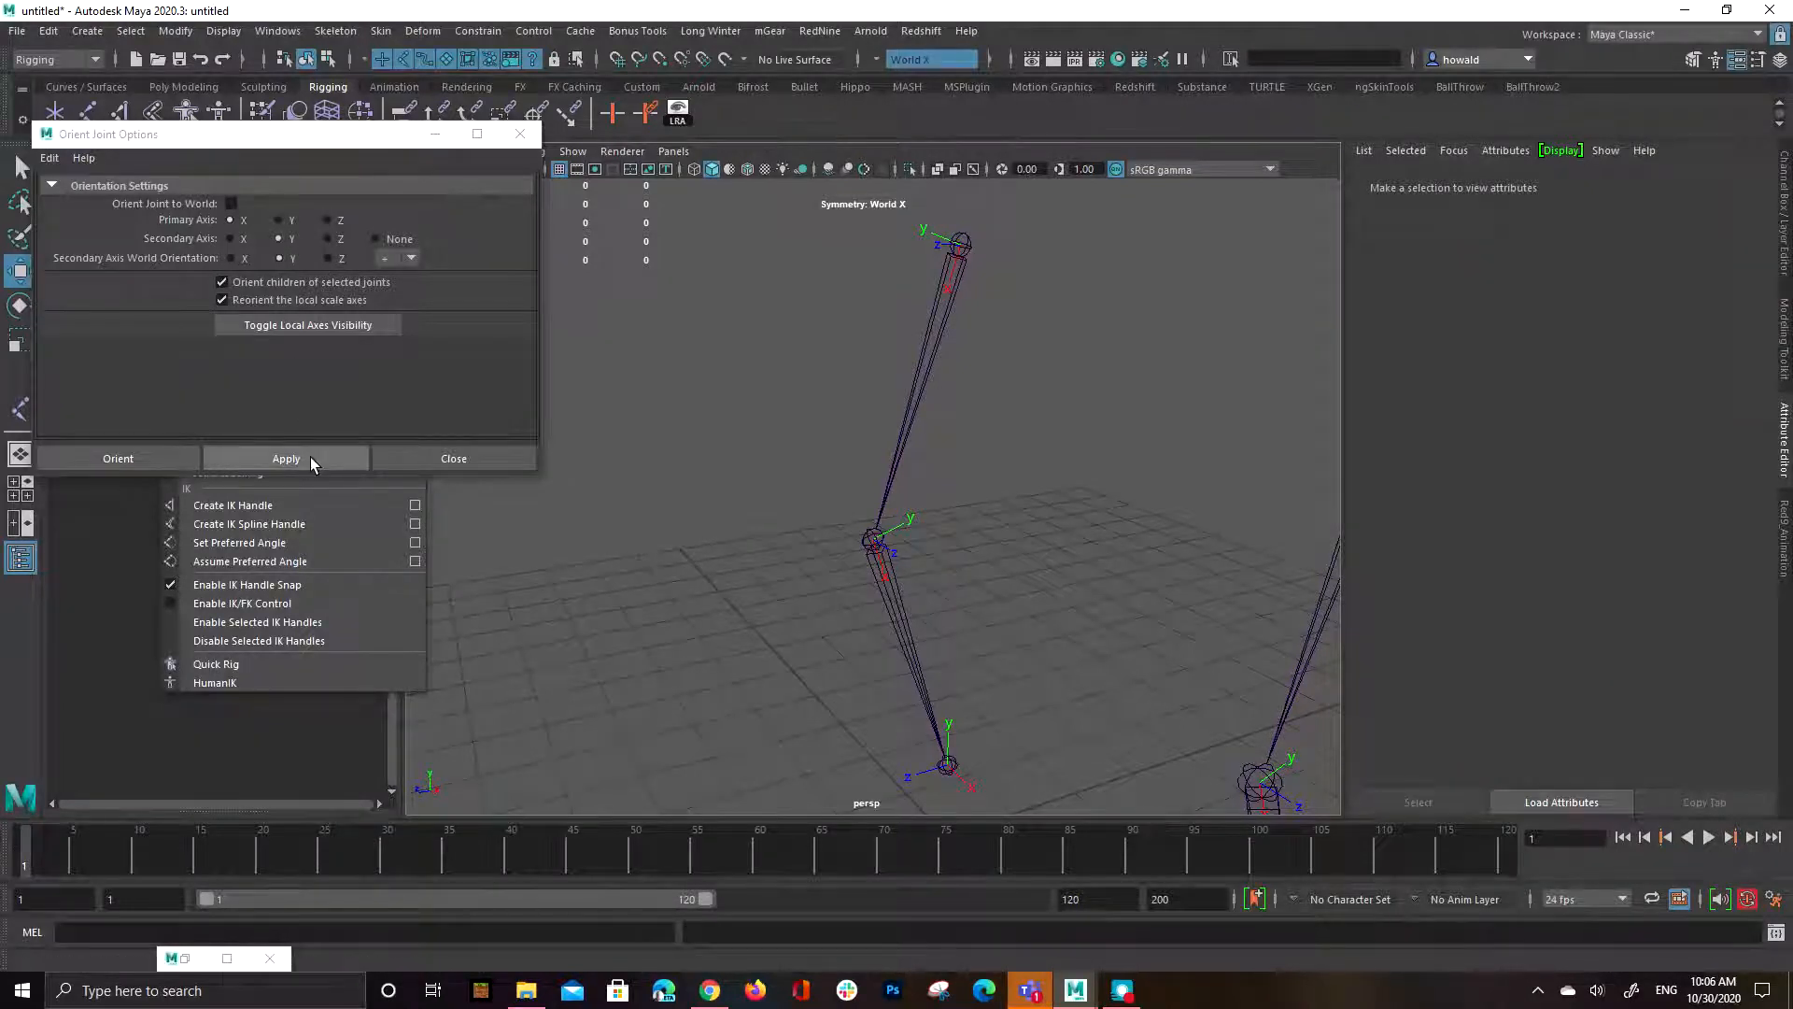
{"action": "left_click_drag", "start_coordinate": [829, 560], "coordinate": [920, 595]}
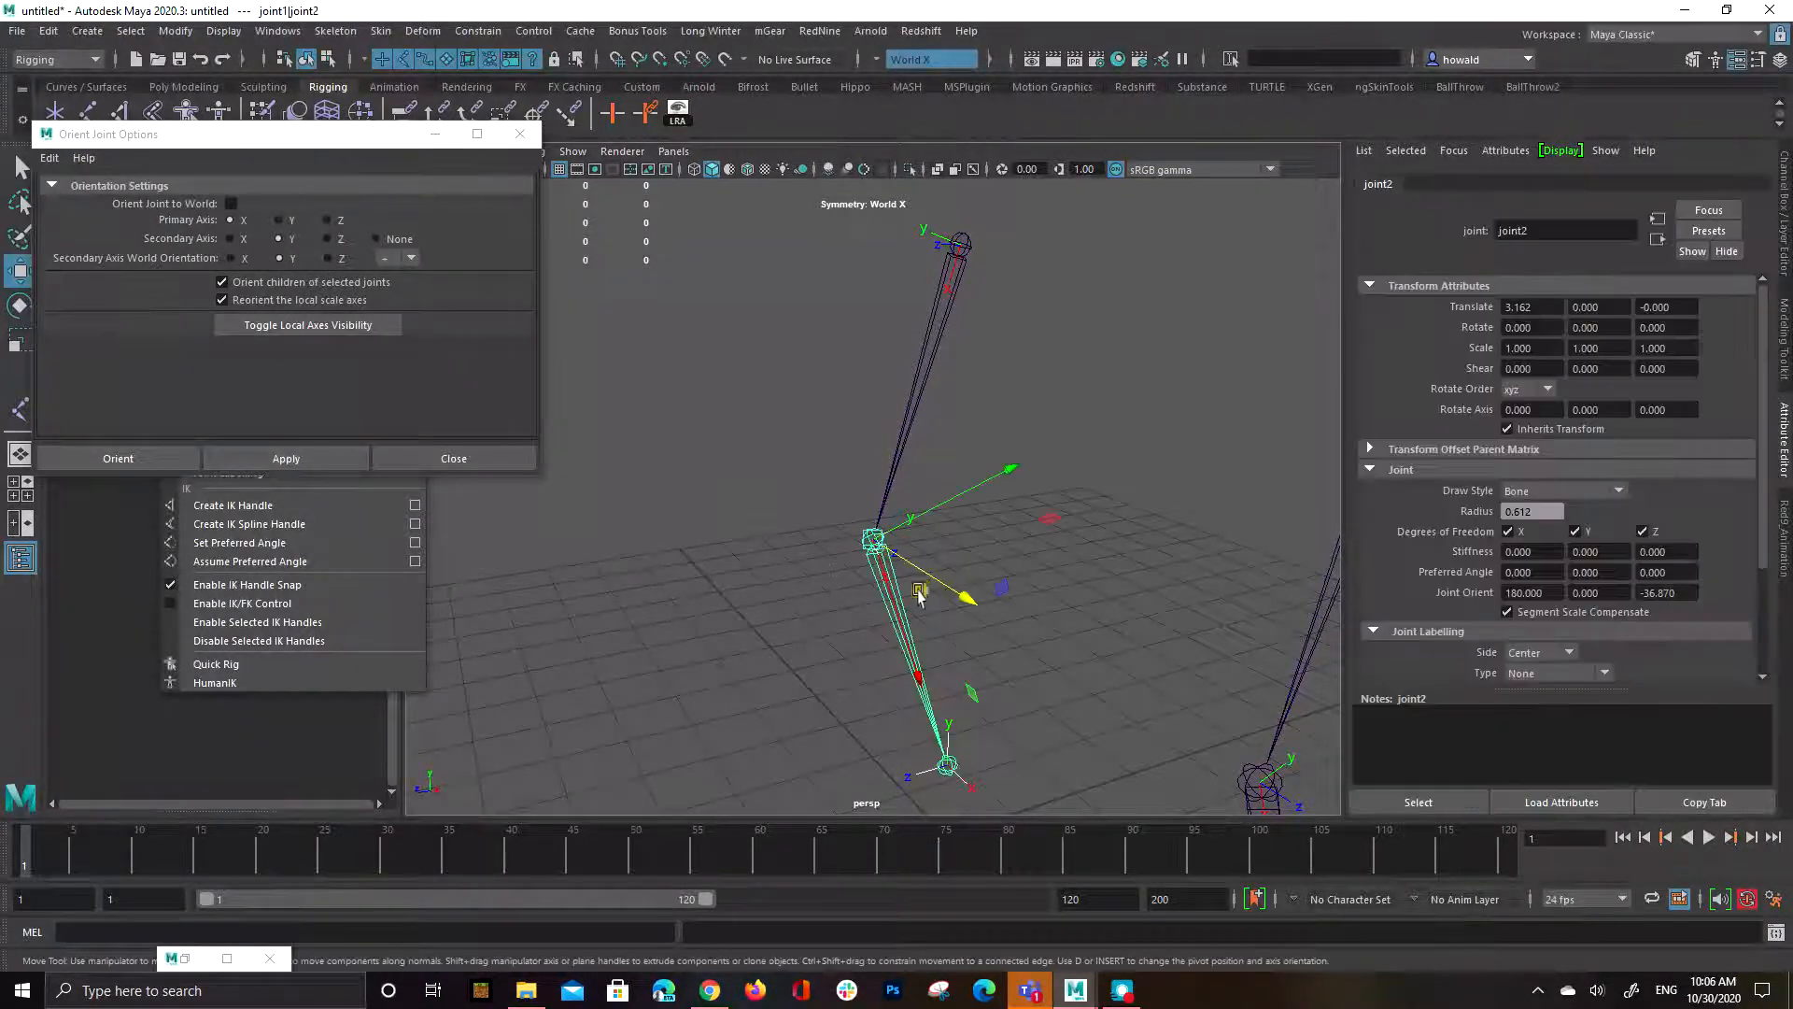
{"action": "left_click", "coordinate": [305, 455]}
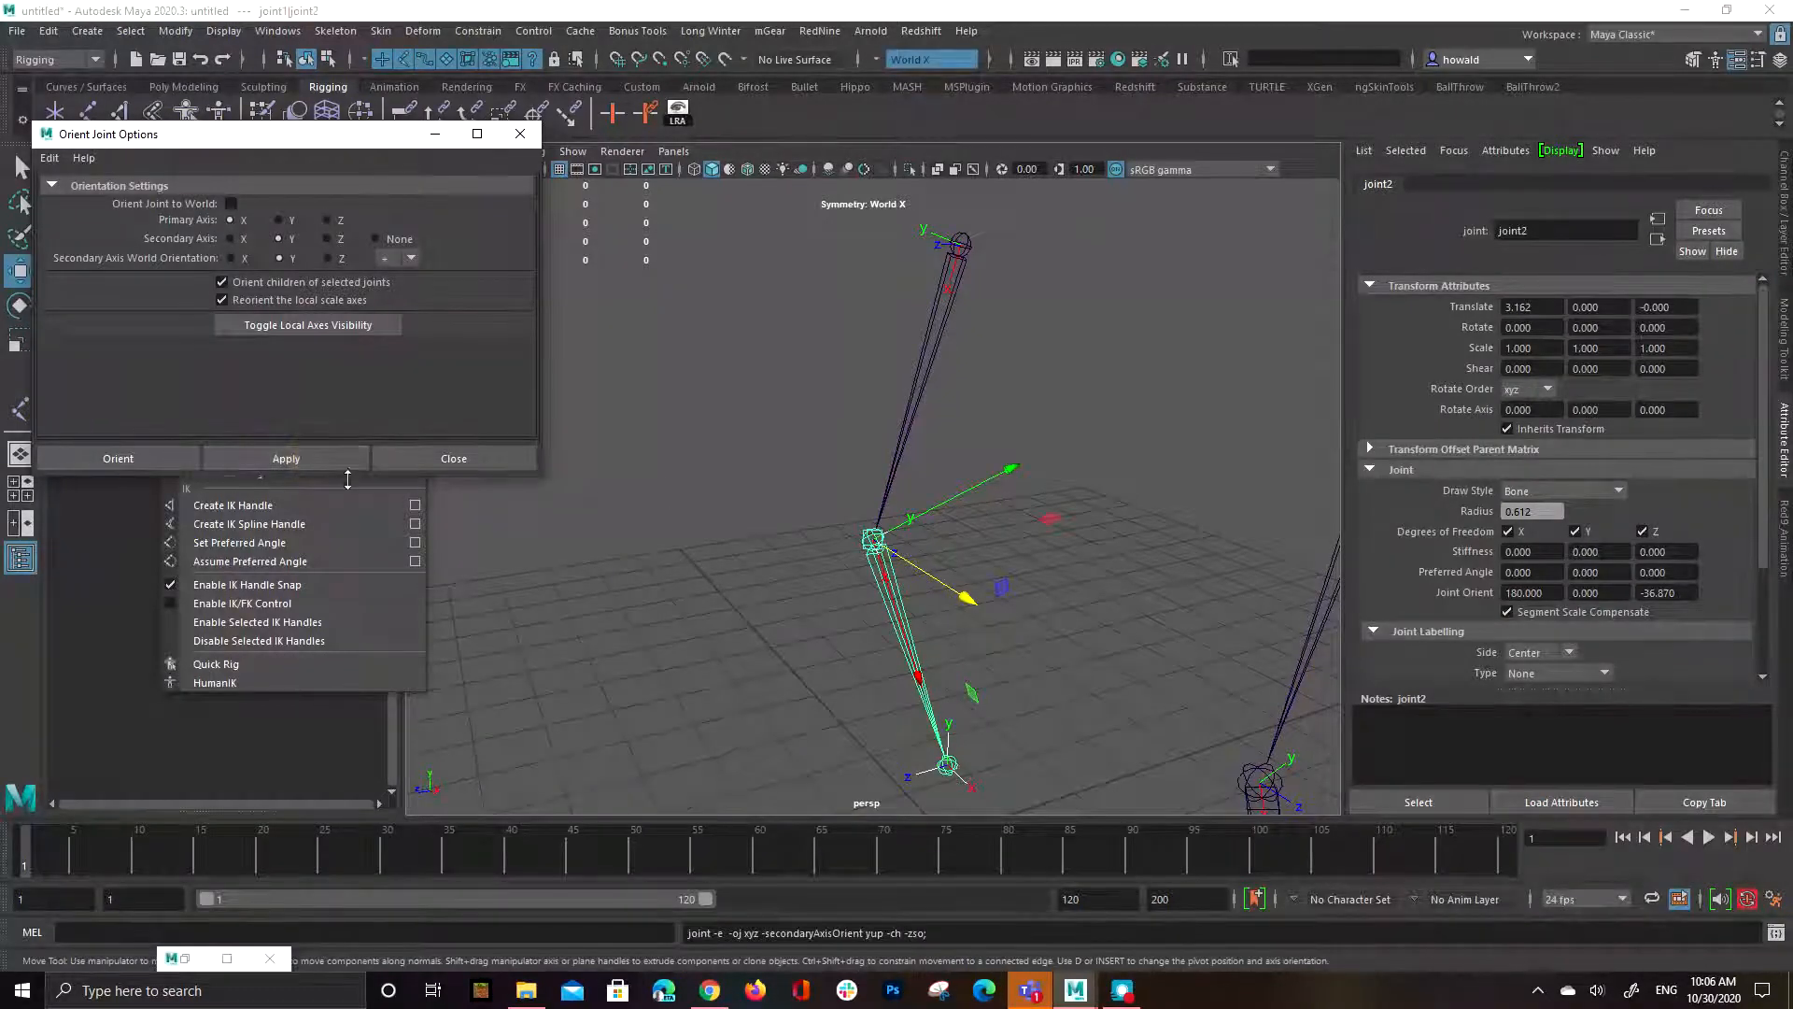
{"action": "key", "text": "f"}
{"action": "middle_click_drag", "start_coordinate": [887, 714], "coordinate": [878, 546], "text": "alt"}
{"action": "right_click_drag", "start_coordinate": [877, 546], "coordinate": [1469, 740], "text": "alt"}
{"action": "middle_click_drag", "start_coordinate": [1027, 693], "coordinate": [929, 410], "text": "alt"}
{"action": "right_click_drag", "start_coordinate": [929, 414], "coordinate": [757, 461], "text": "alt"}
{"action": "left_click_drag", "start_coordinate": [756, 460], "coordinate": [781, 524], "text": "alt"}
{"action": "left_click", "coordinate": [344, 462]}
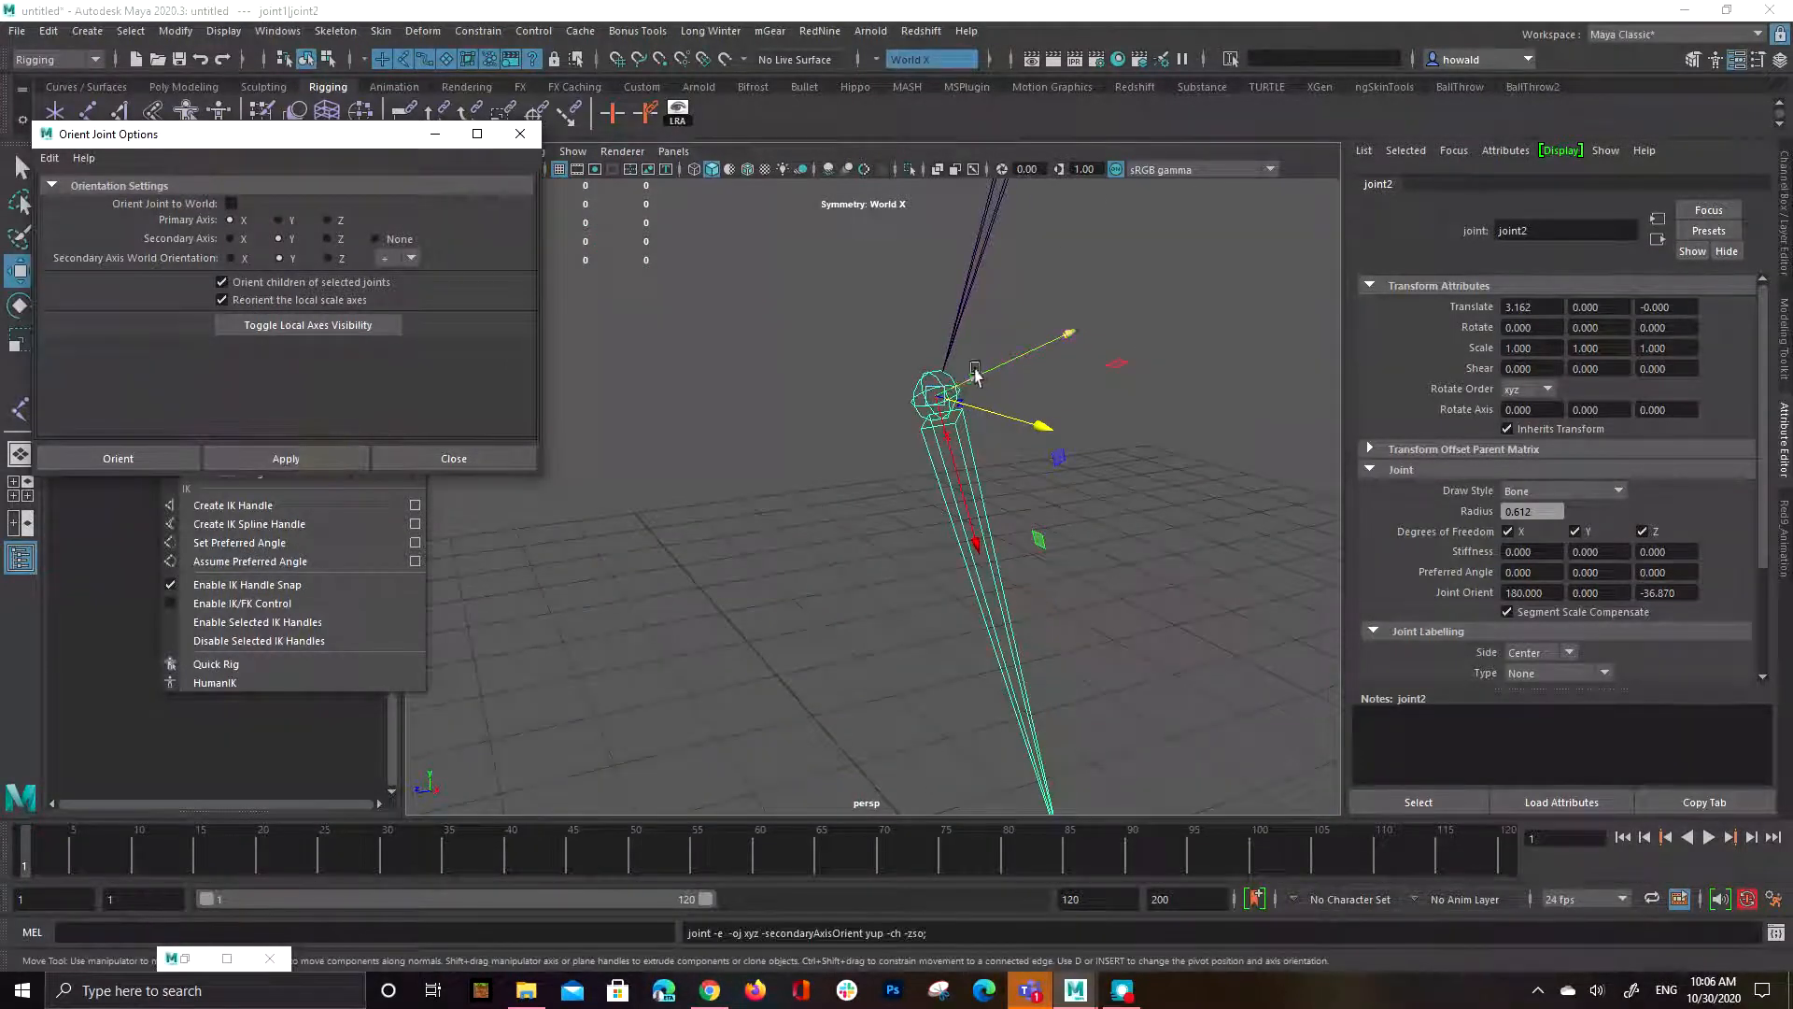
Flip the middle joint's Y axis by reorienting it with the secondary axis world orientation set to negative Y.
{"action": "left_click", "coordinate": [386, 259]}
{"action": "left_click", "coordinate": [394, 295]}
{"action": "left_click", "coordinate": [291, 458]}
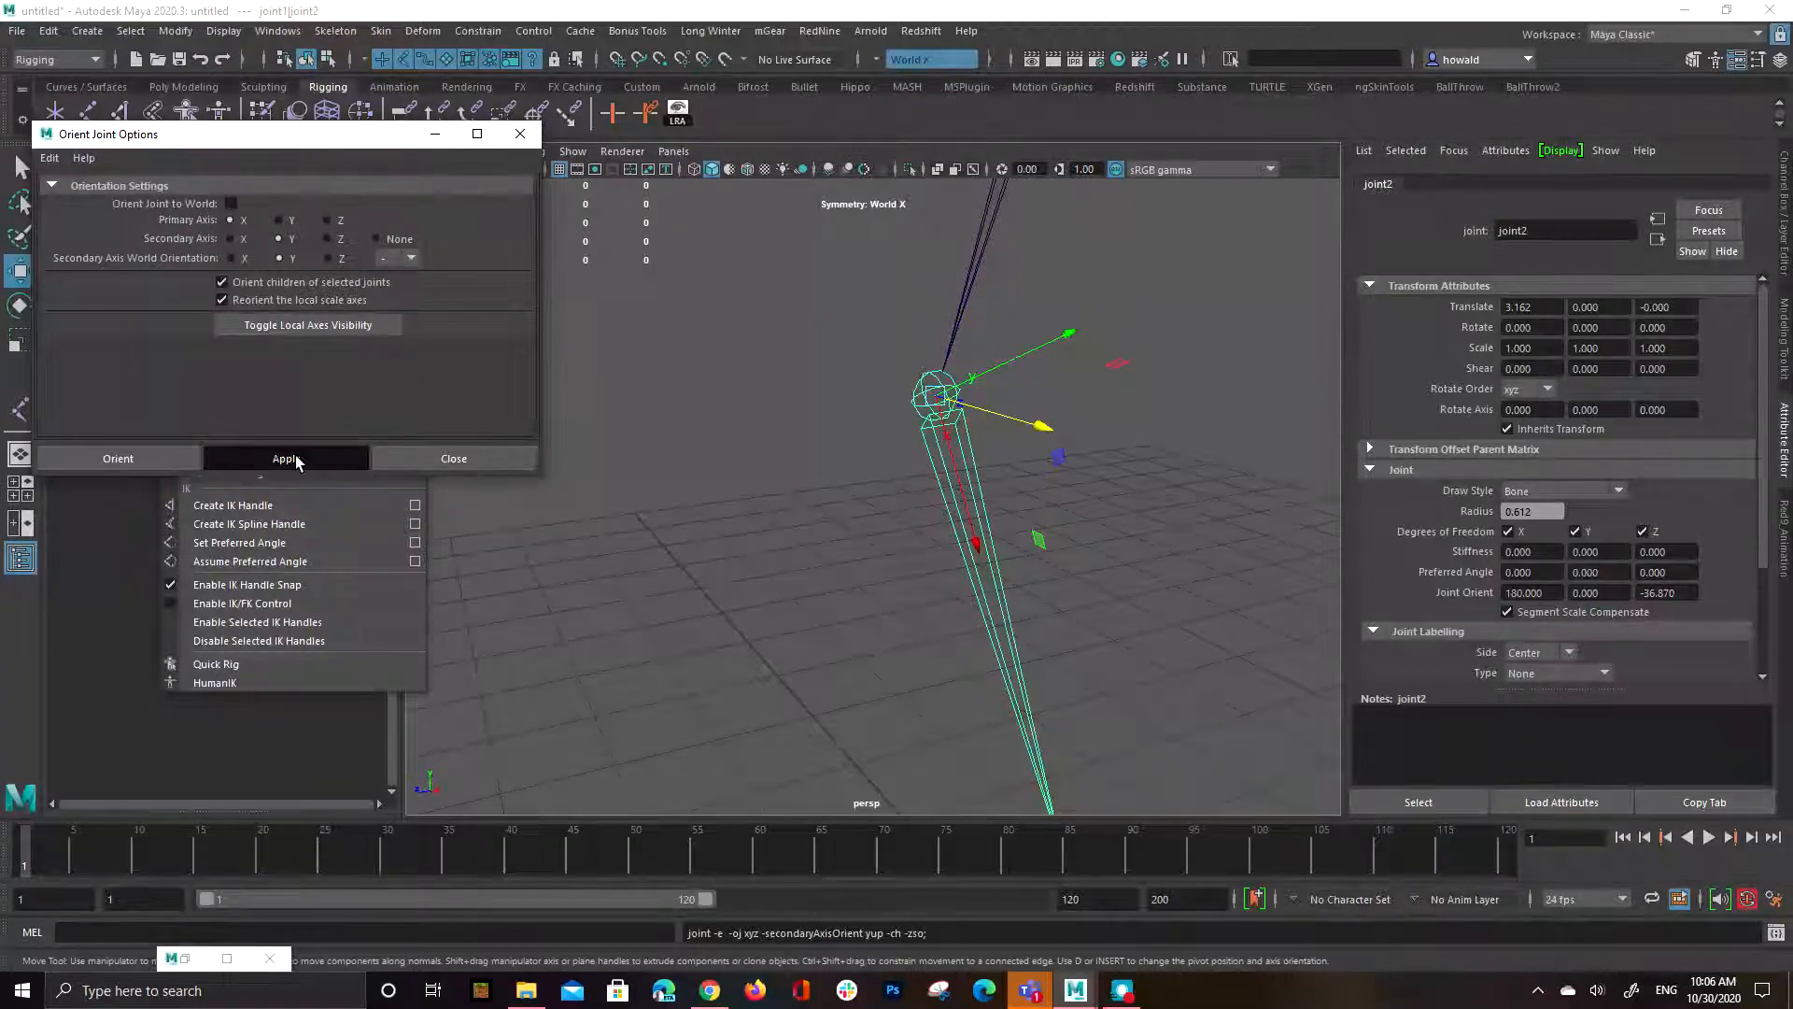
{"action": "left_click", "coordinate": [1125, 464]}
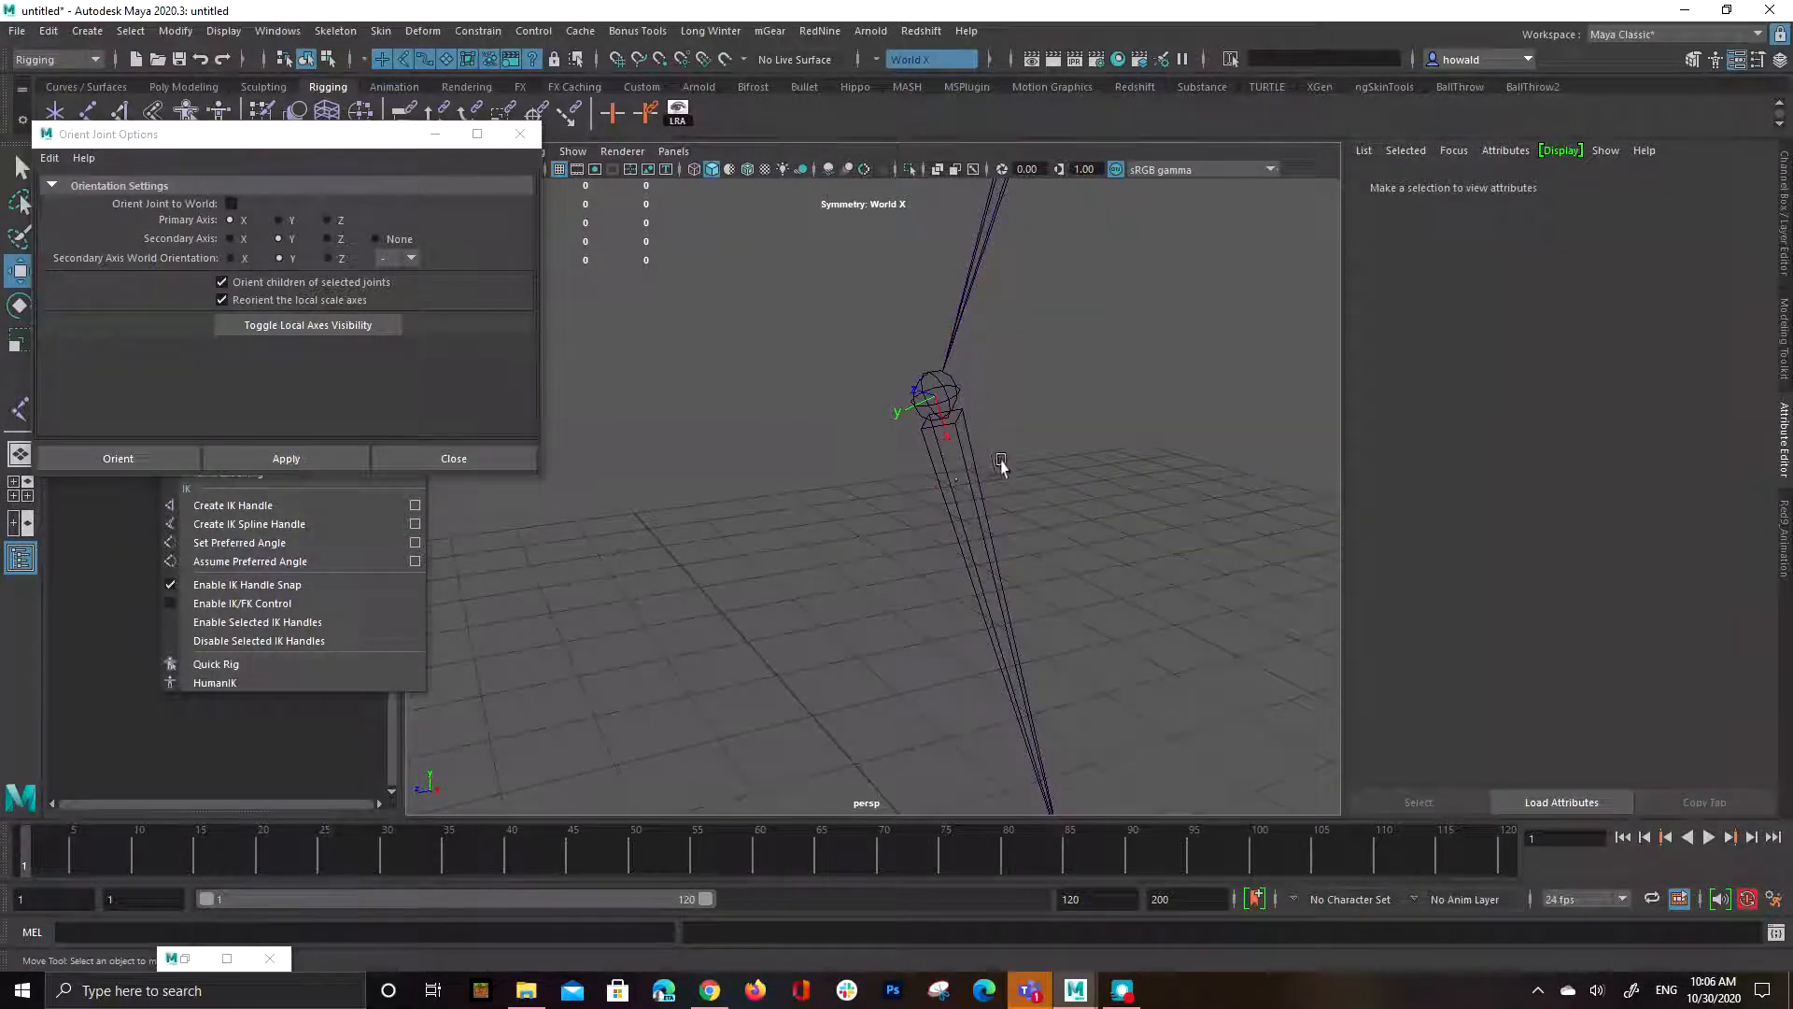
{"action": "scroll", "coordinate": [989, 437], "scroll_direction": "down", "scroll_amount": 5}
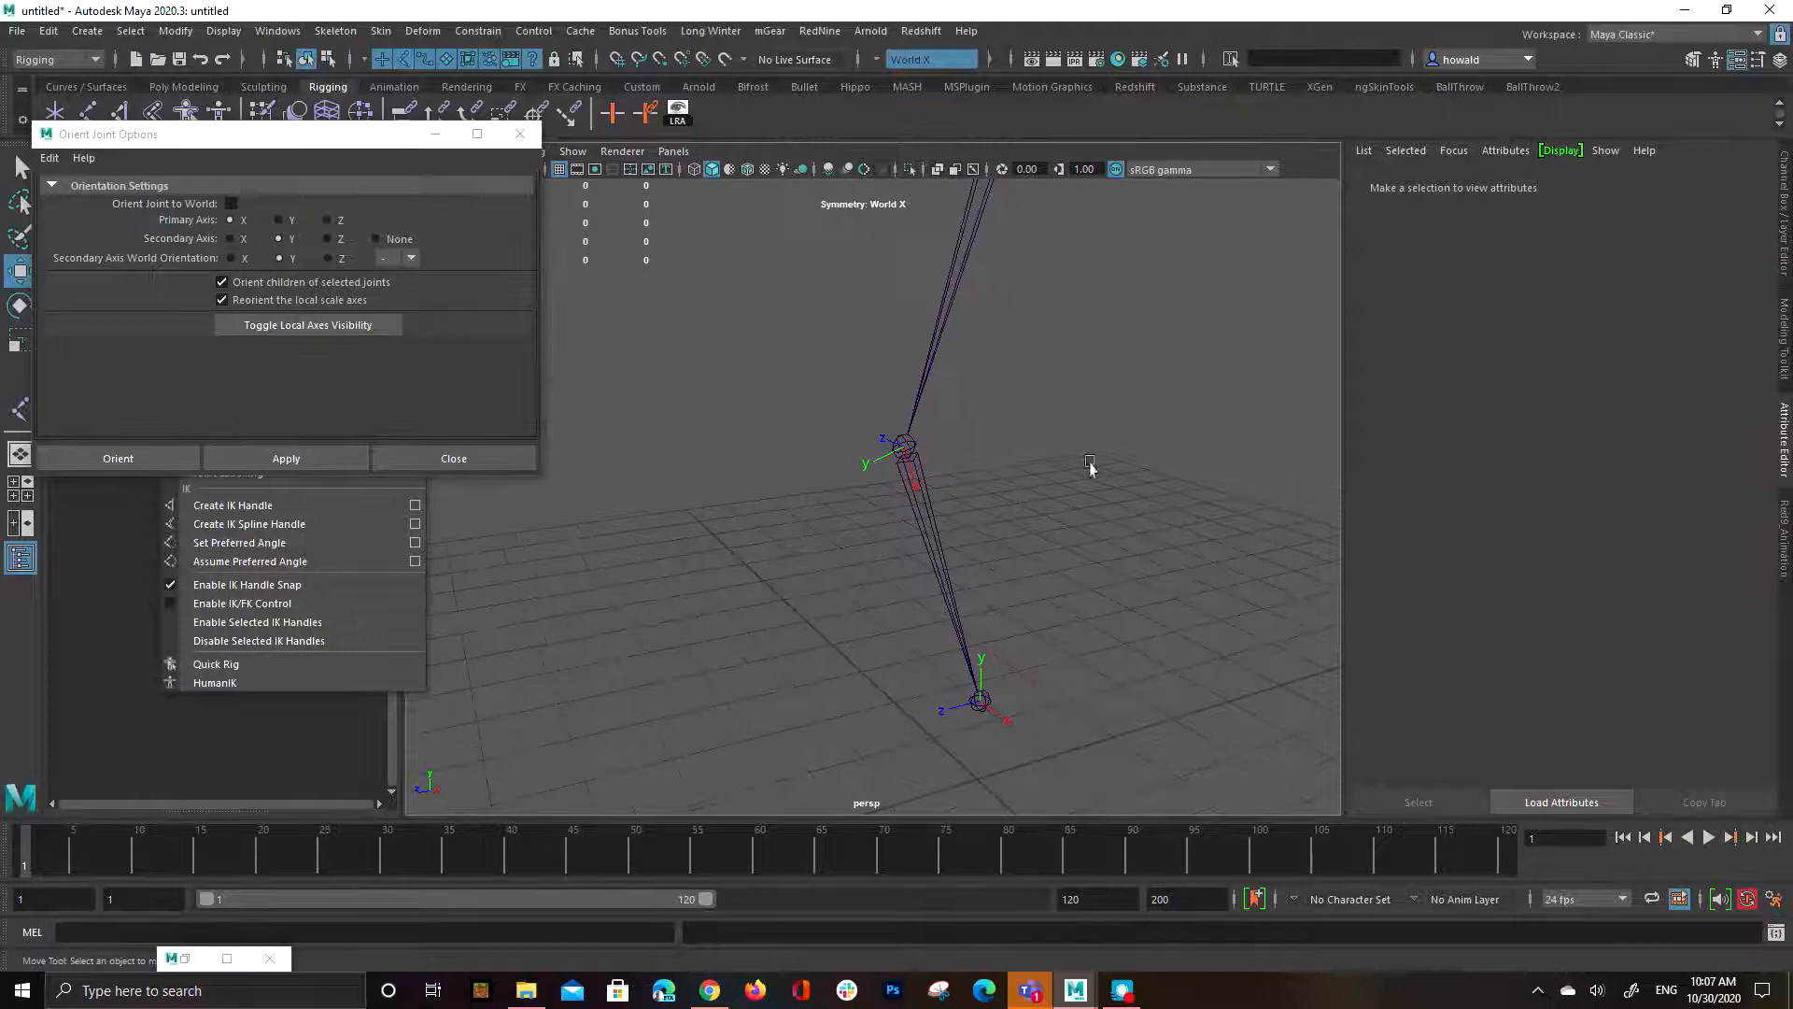
{"action": "left_click_drag", "start_coordinate": [1134, 464], "coordinate": [682, 509], "text": "alt"}
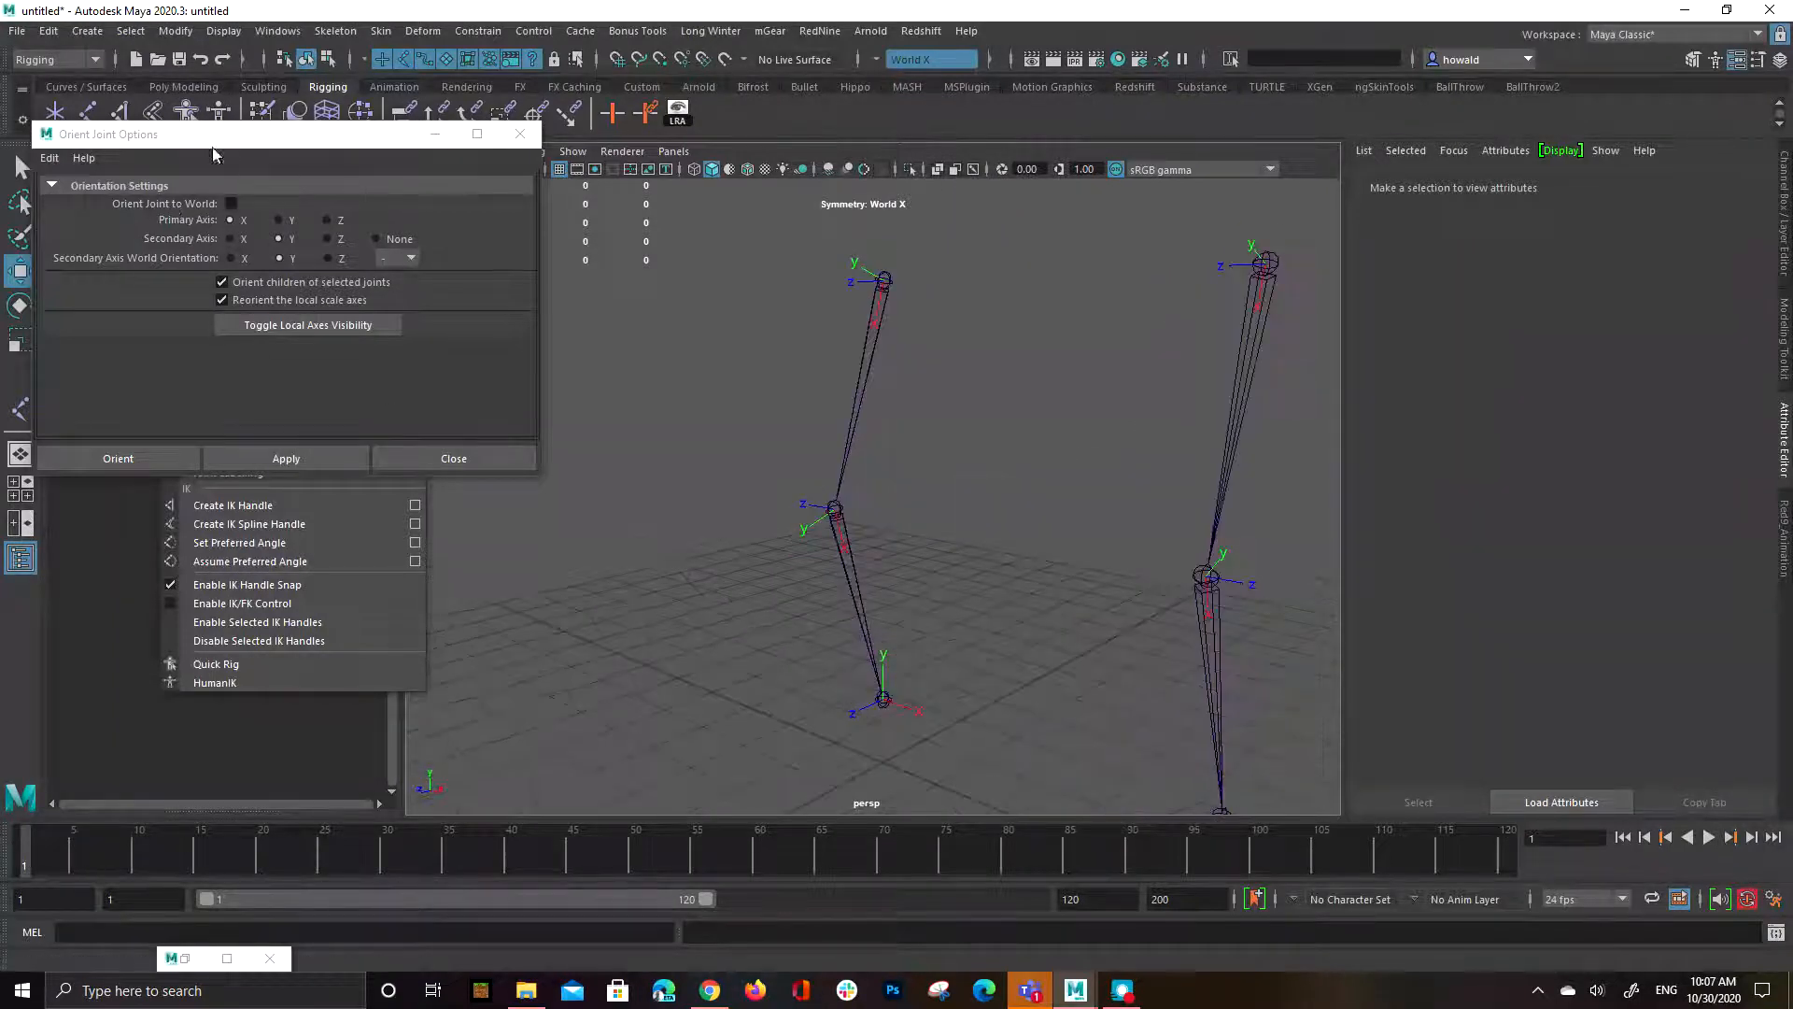
{"action": "left_click_drag", "start_coordinate": [1195, 417], "coordinate": [1062, 524], "text": "alt"}
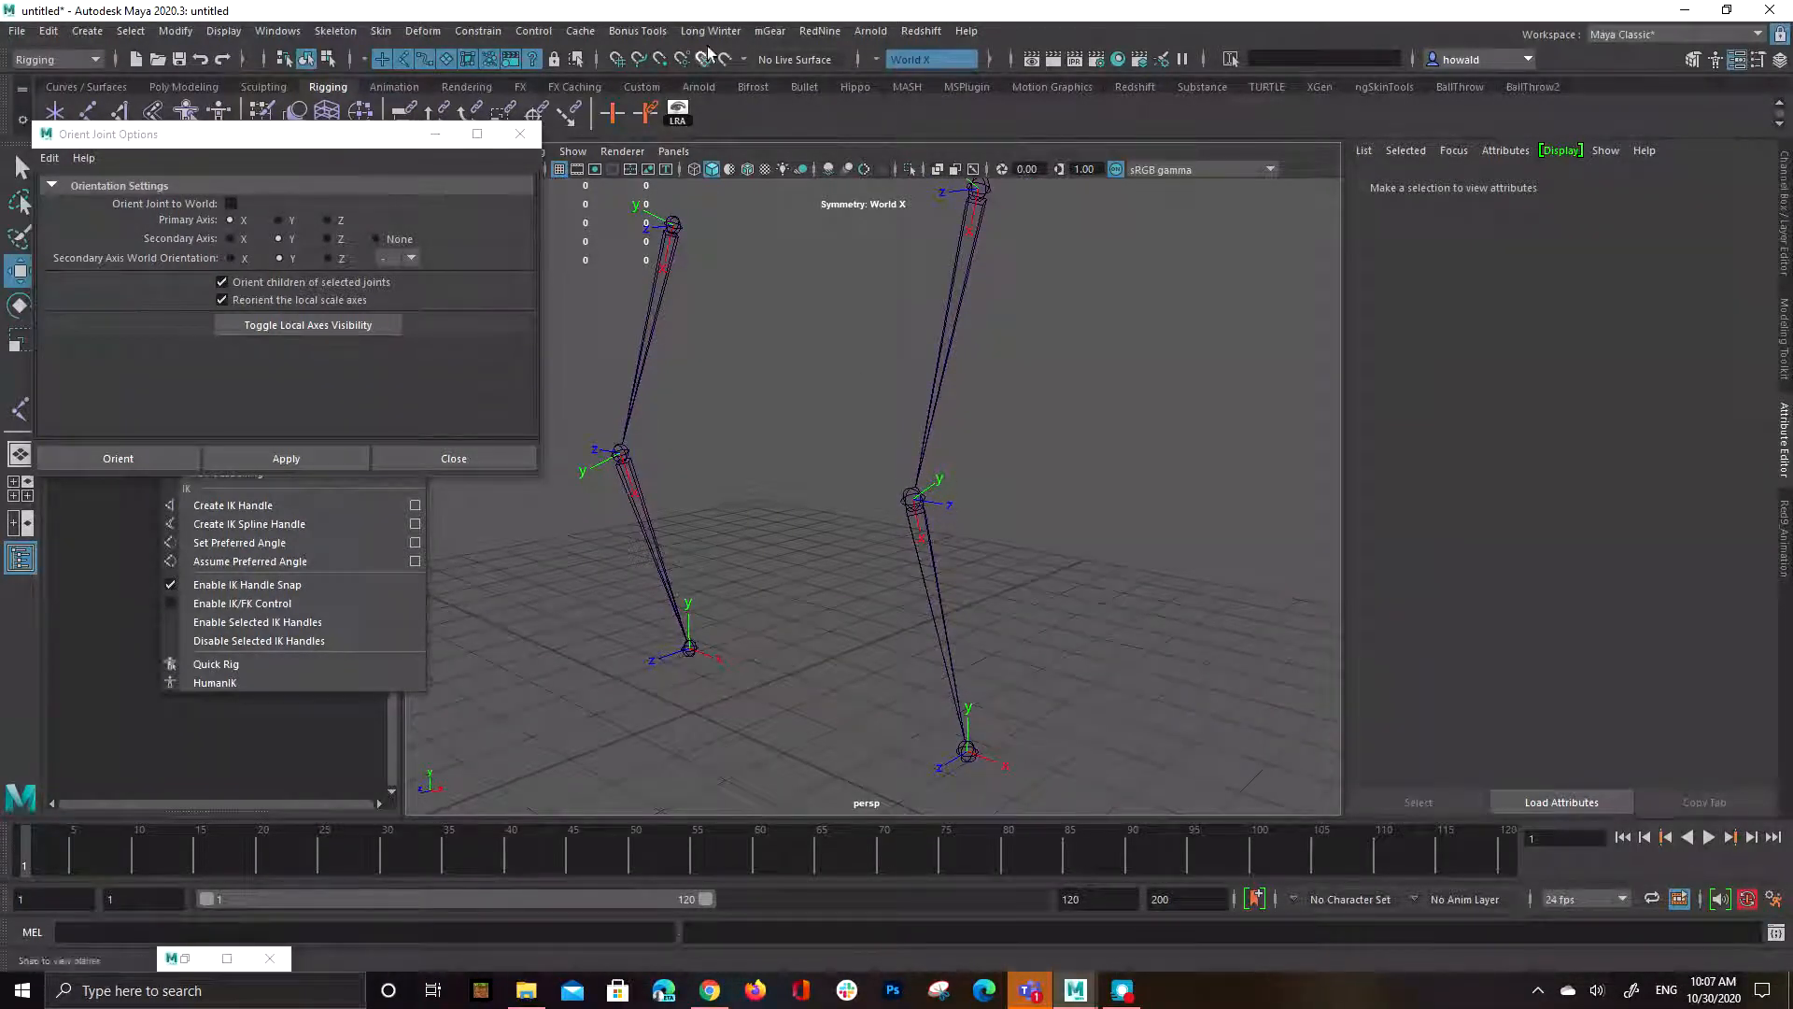
Switch to component selection with all components off and only Local Rotation Axes selectable.
{"action": "left_click", "coordinate": [327, 59]}
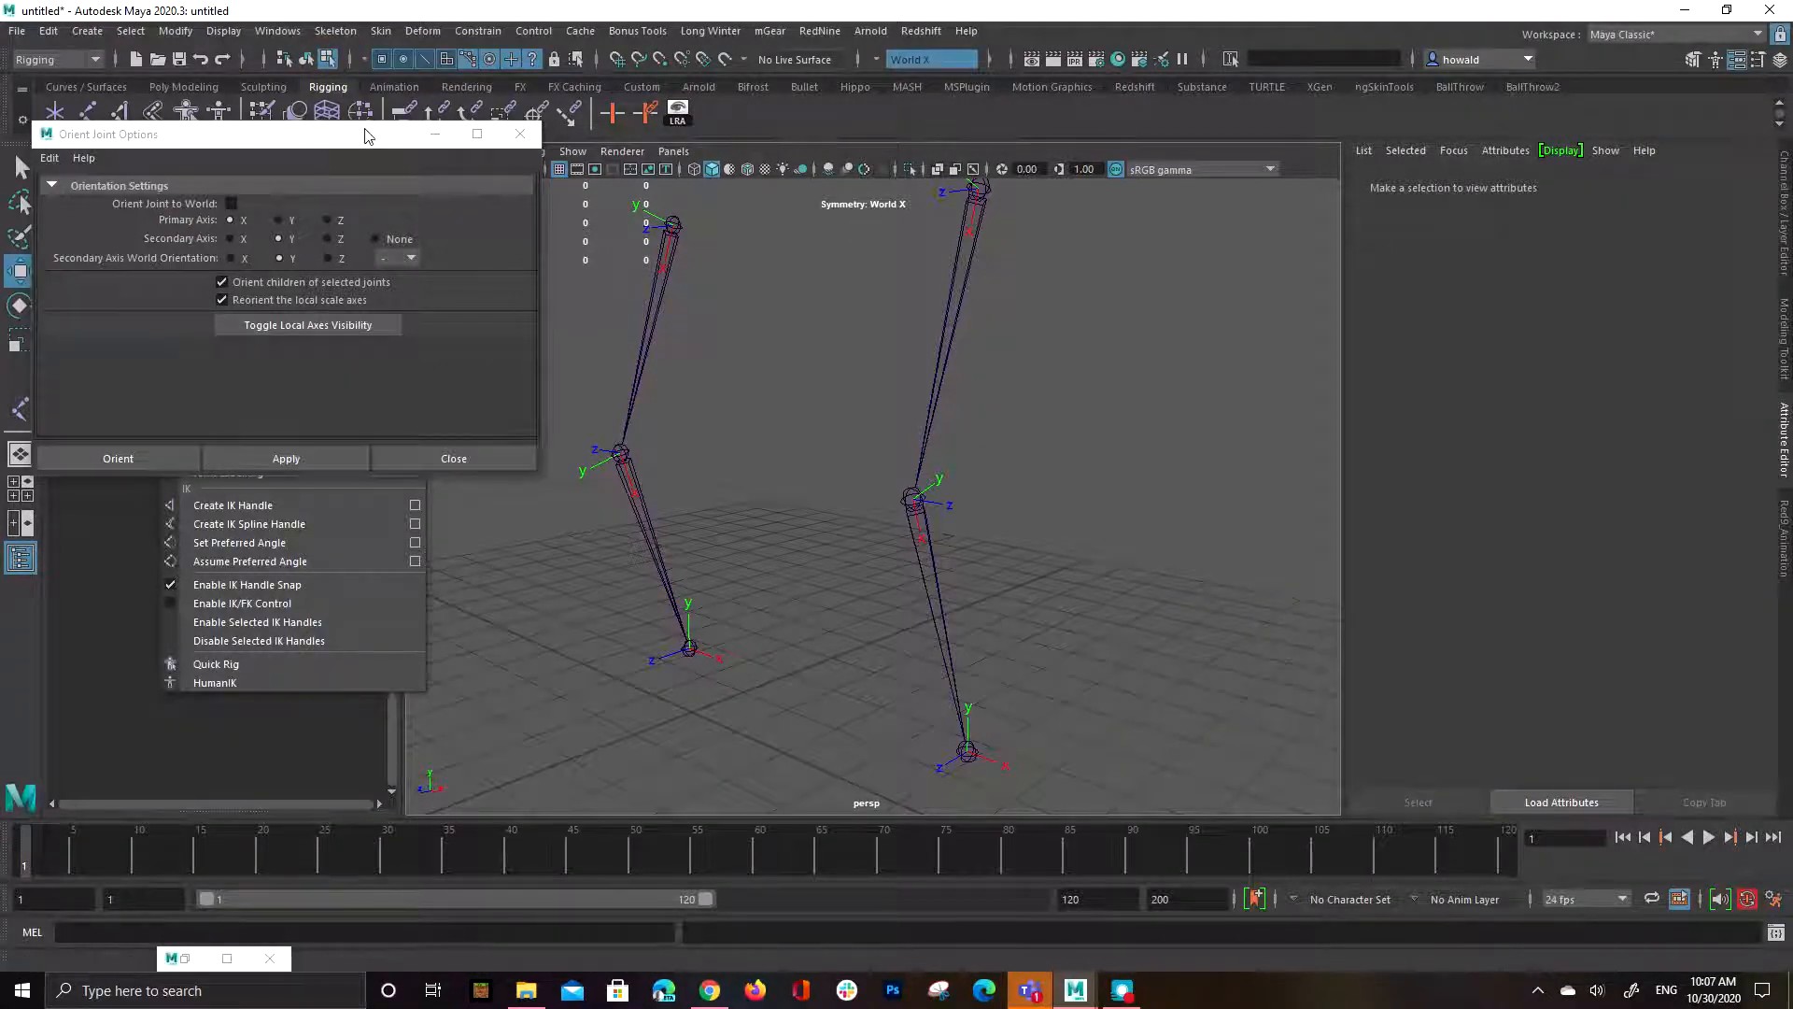
{"action": "left_click_drag", "start_coordinate": [364, 132], "coordinate": [291, 287]}
{"action": "left_click", "coordinate": [365, 59]}
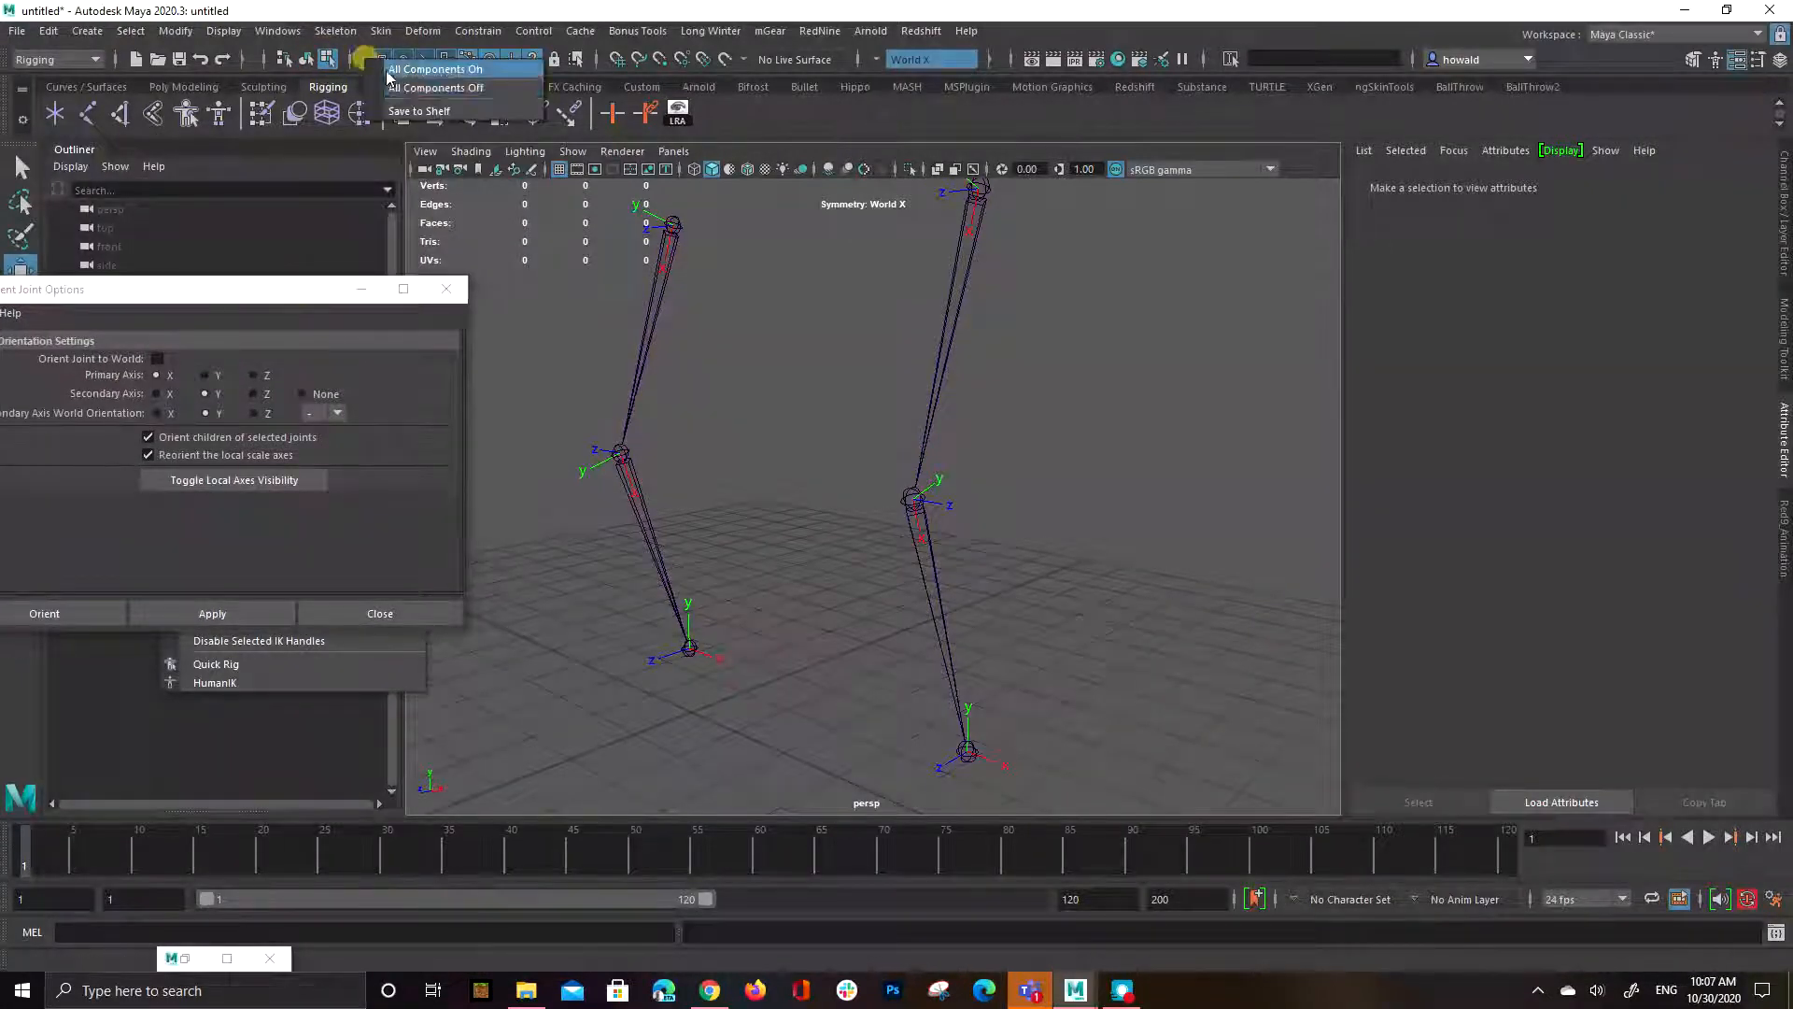
{"action": "left_click", "coordinate": [420, 85]}
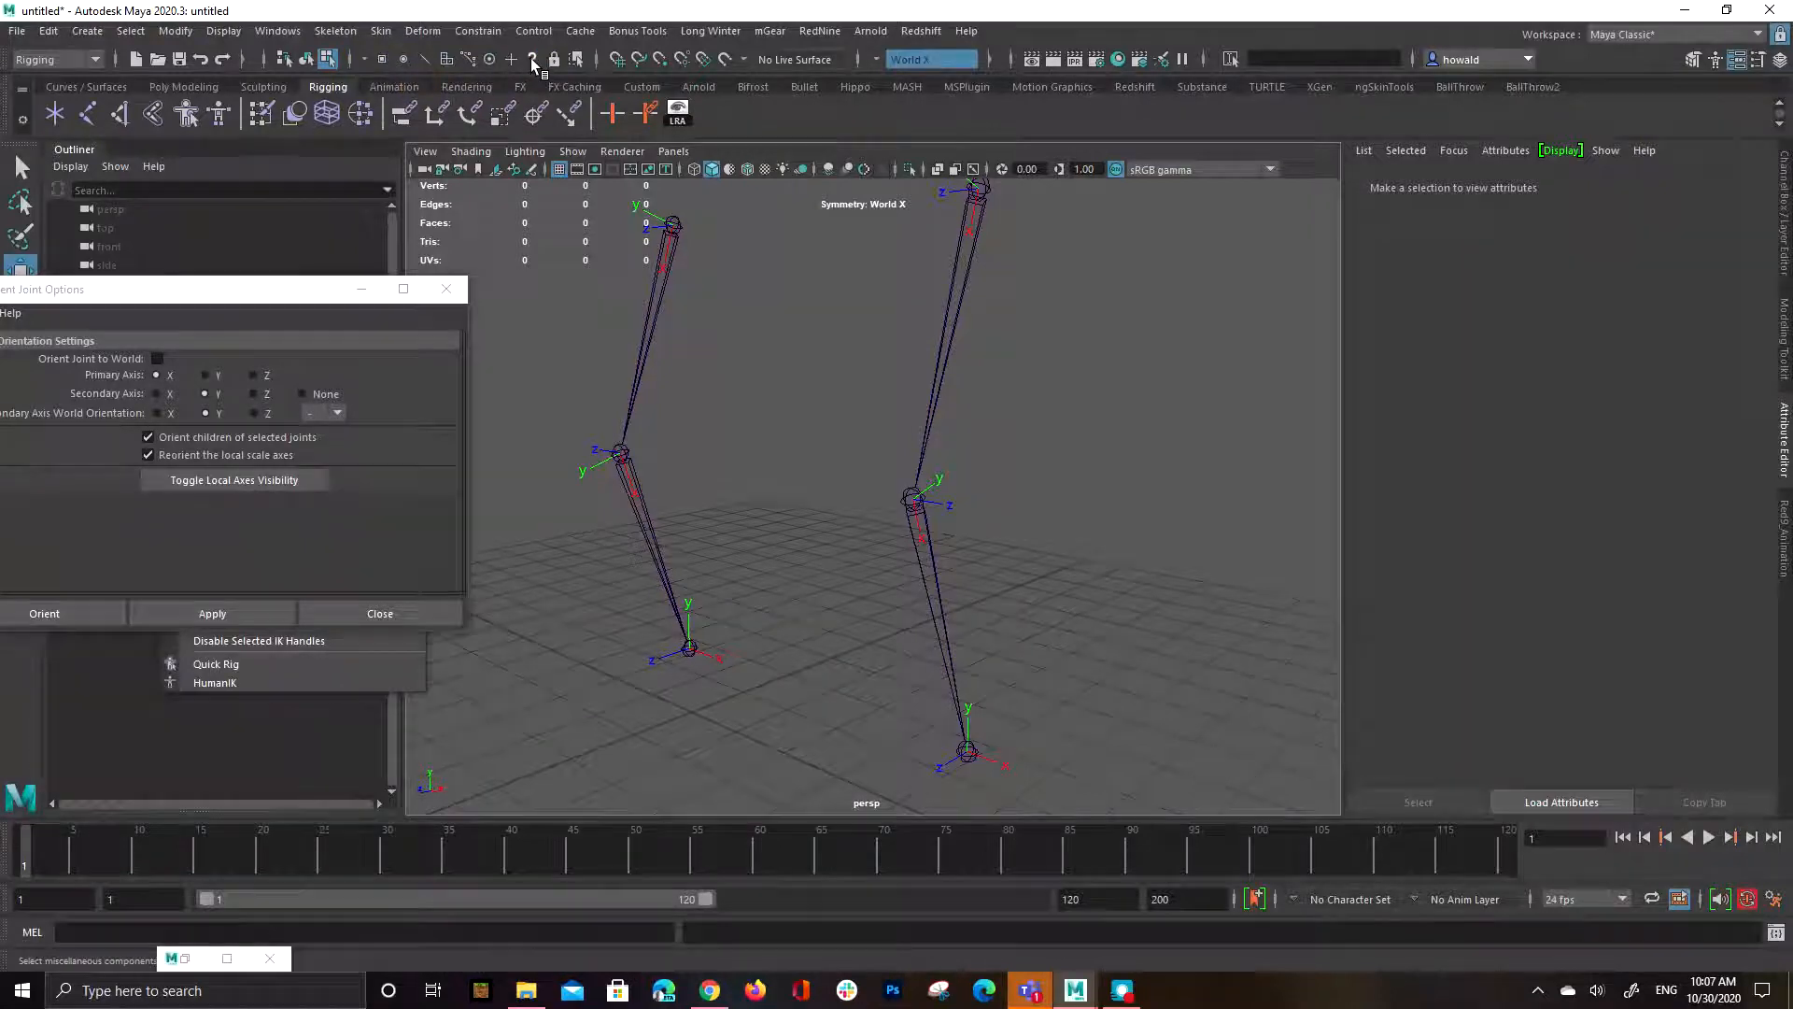
{"action": "right_click", "coordinate": [532, 59]}
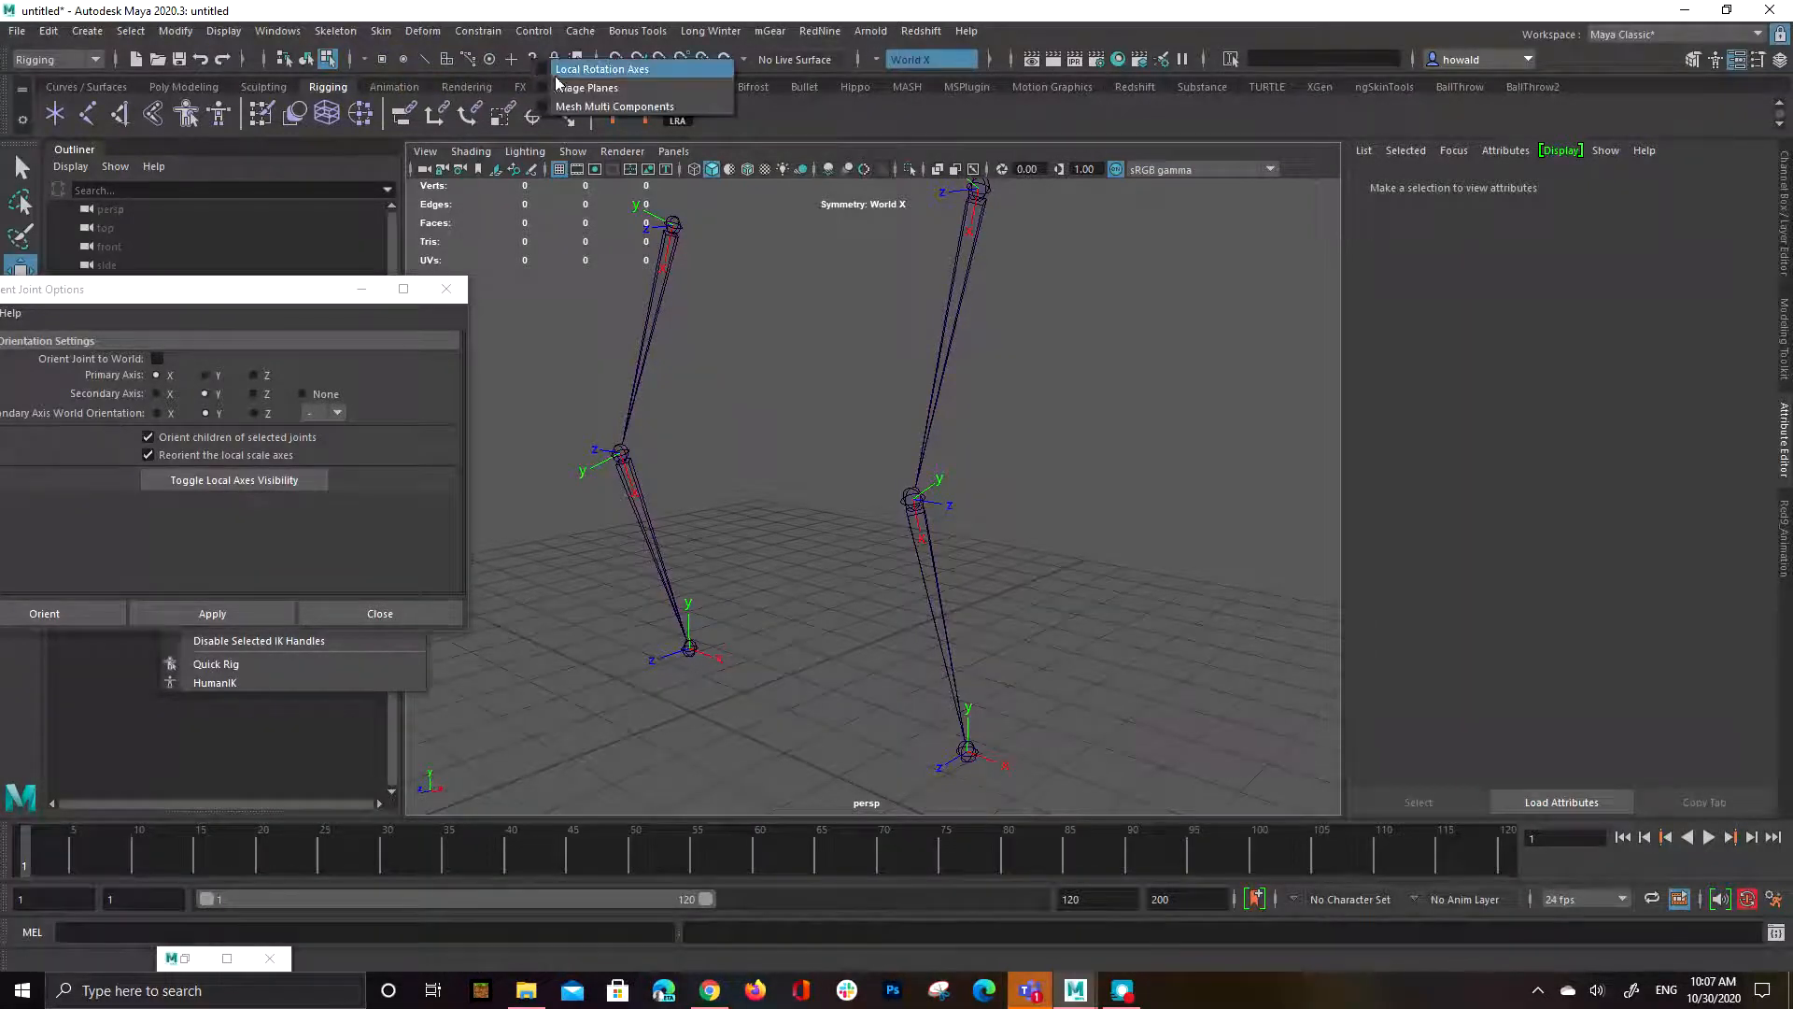
{"action": "left_click", "coordinate": [585, 71]}
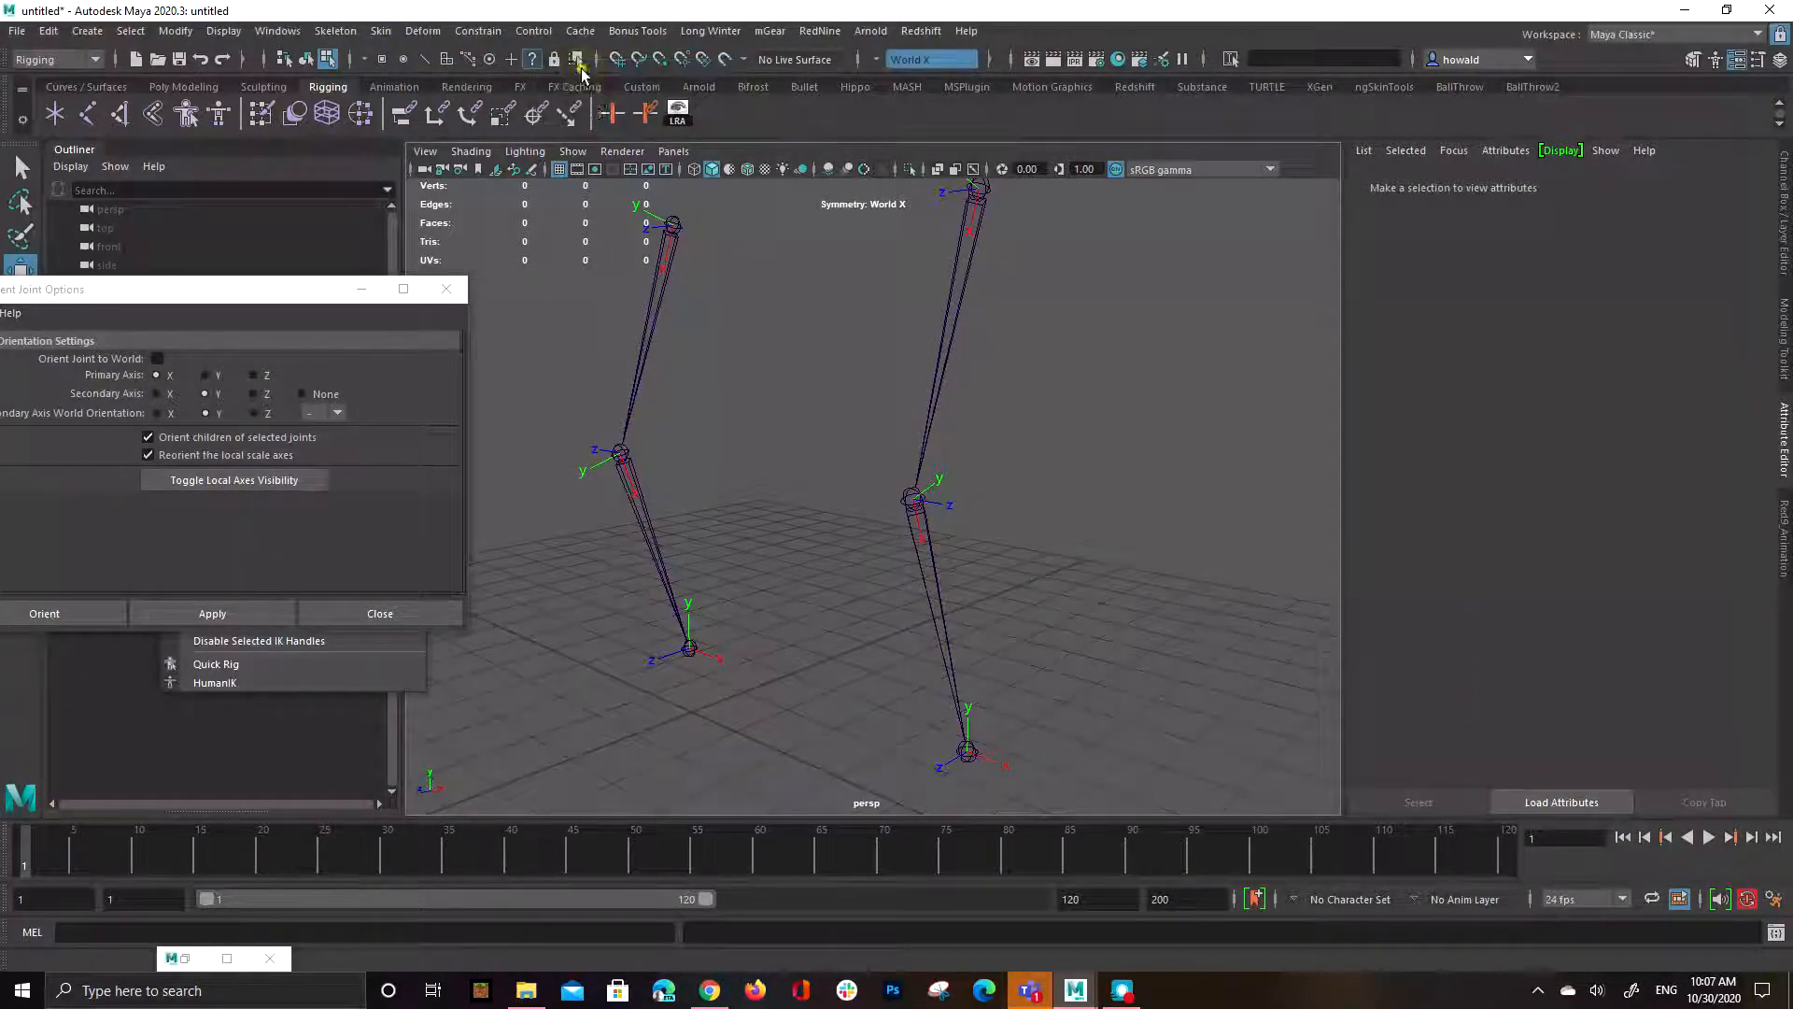
Select the local rotation axis of the second chain's middle joint and move the Orient Joint options window fully into view.
{"action": "left_click_drag", "start_coordinate": [893, 578], "coordinate": [961, 589]}
{"action": "left_click_drag", "start_coordinate": [884, 504], "coordinate": [961, 573]}
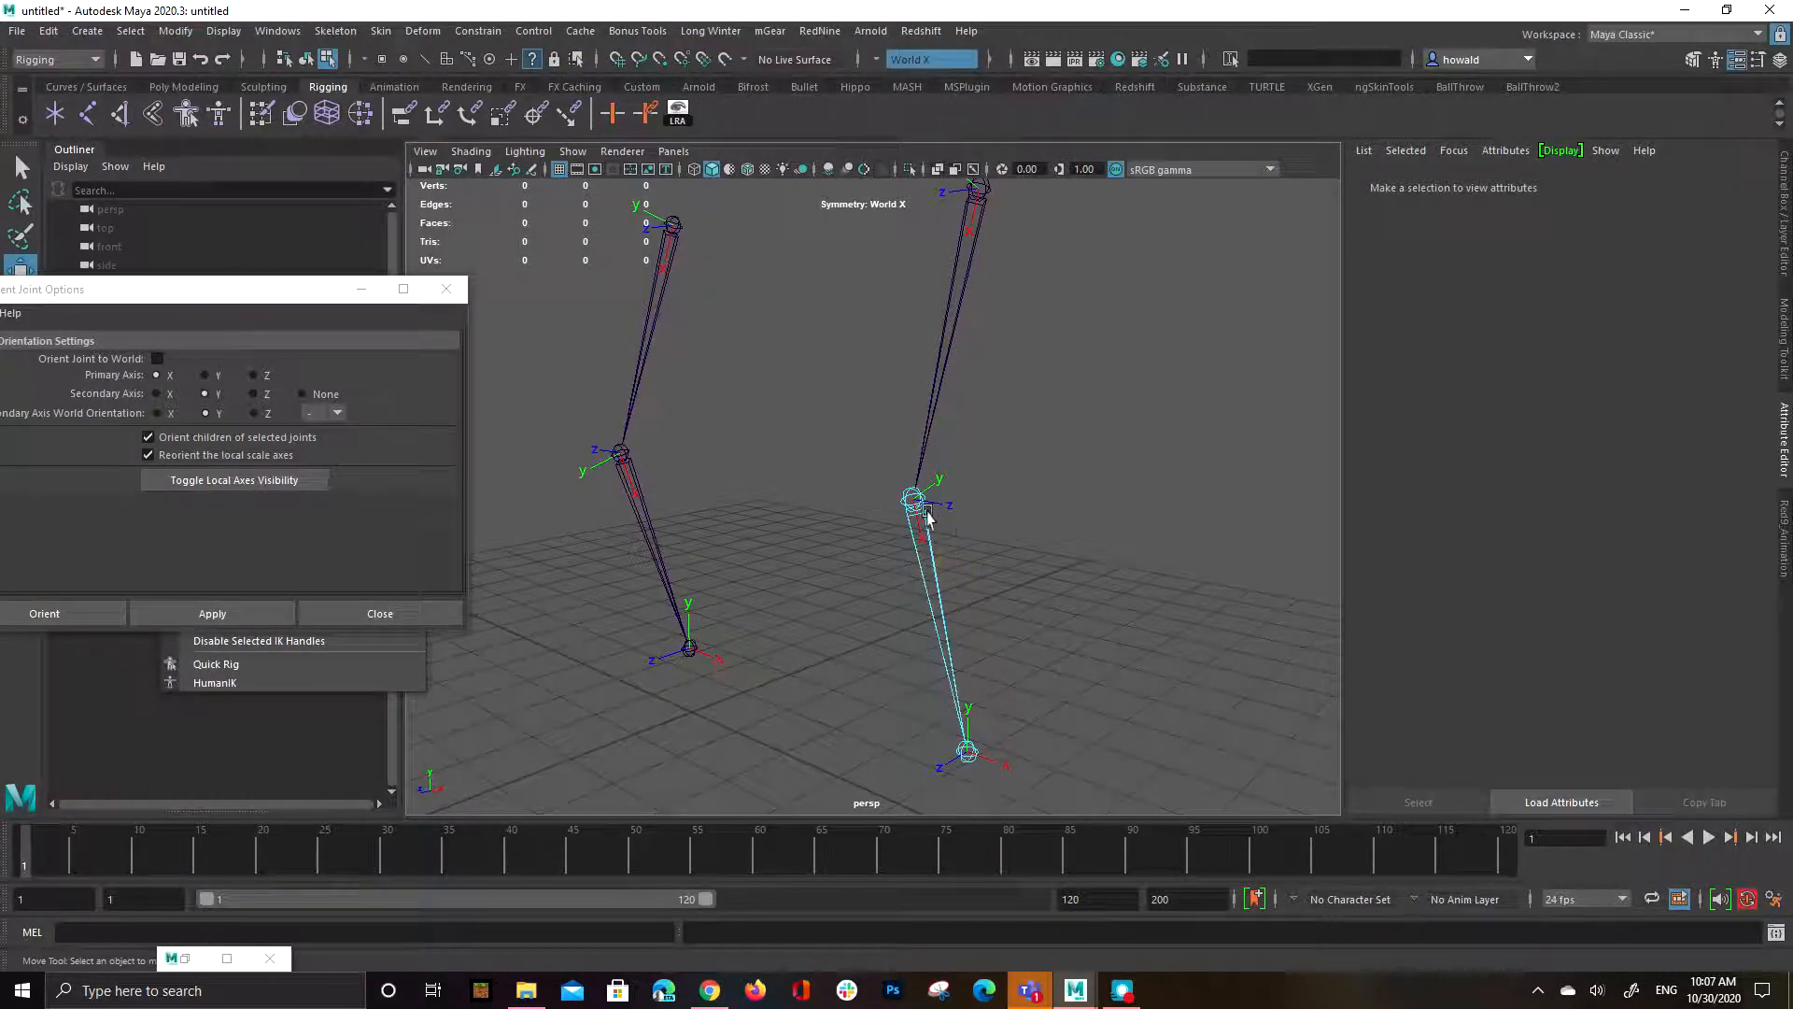
{"action": "key", "text": "f"}
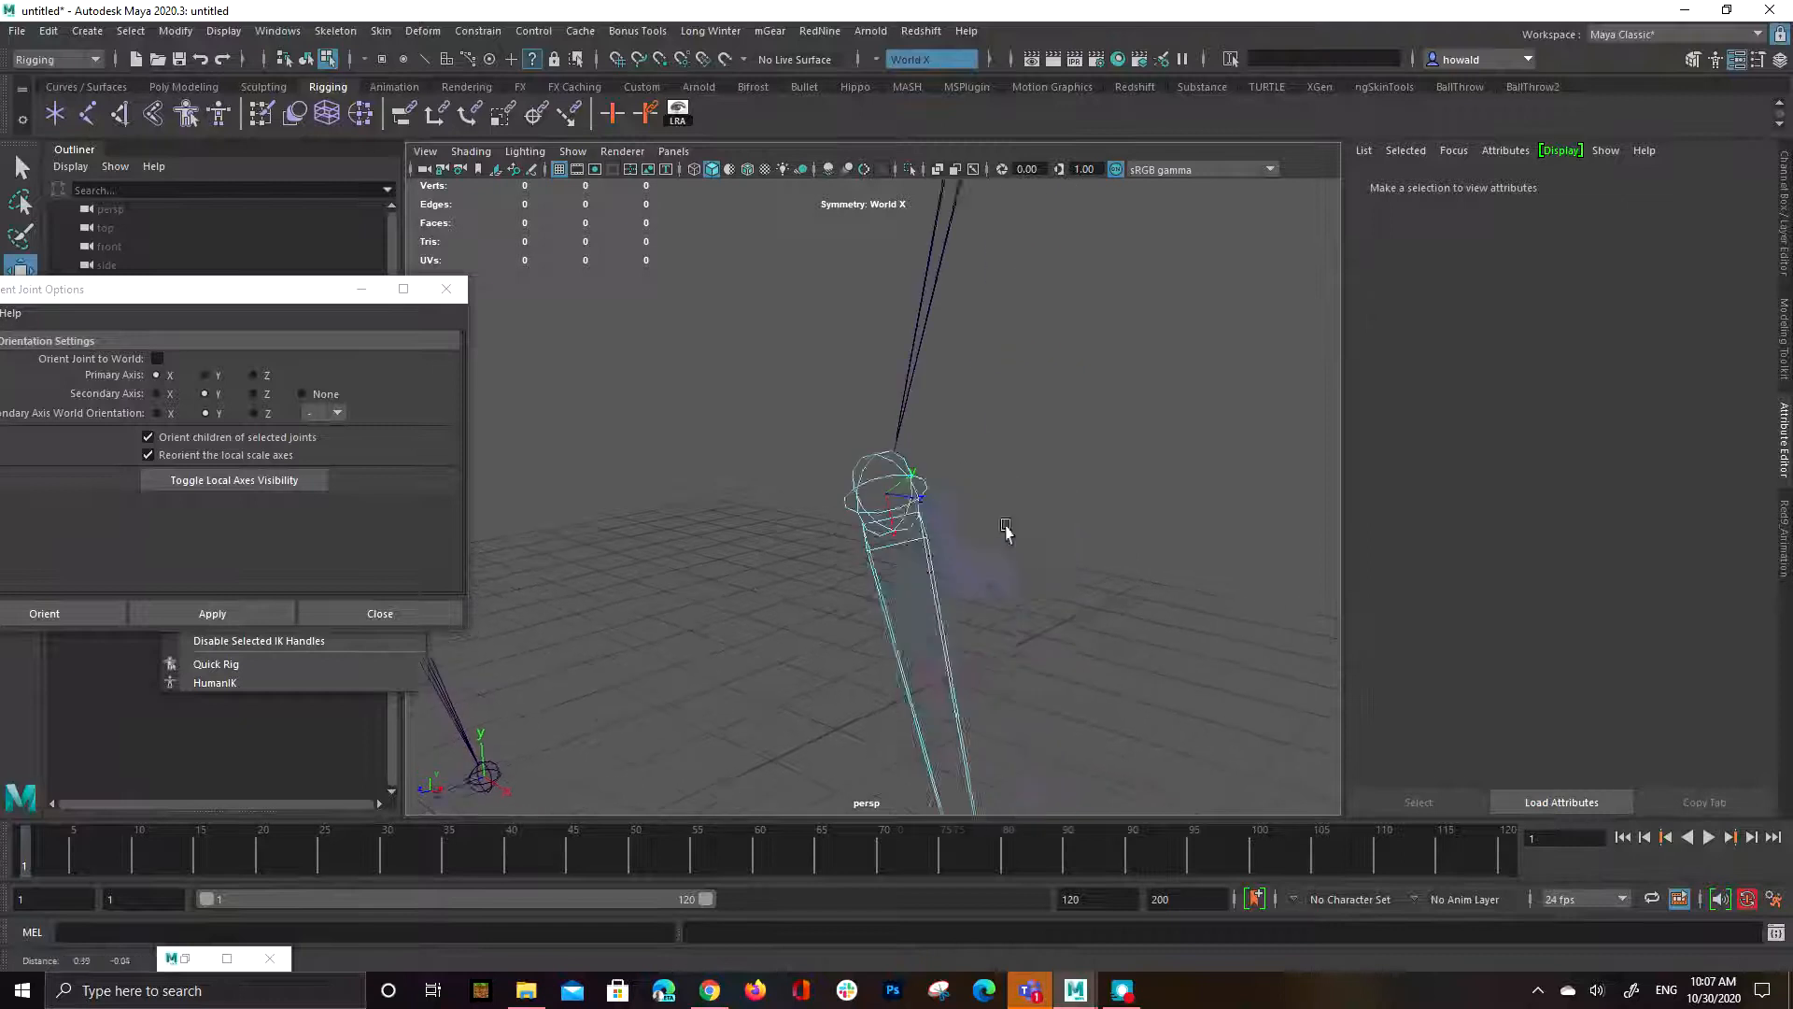
{"action": "middle_click_drag", "start_coordinate": [1006, 526], "coordinate": [989, 522], "text": "alt"}
{"action": "left_click", "coordinate": [882, 516]}
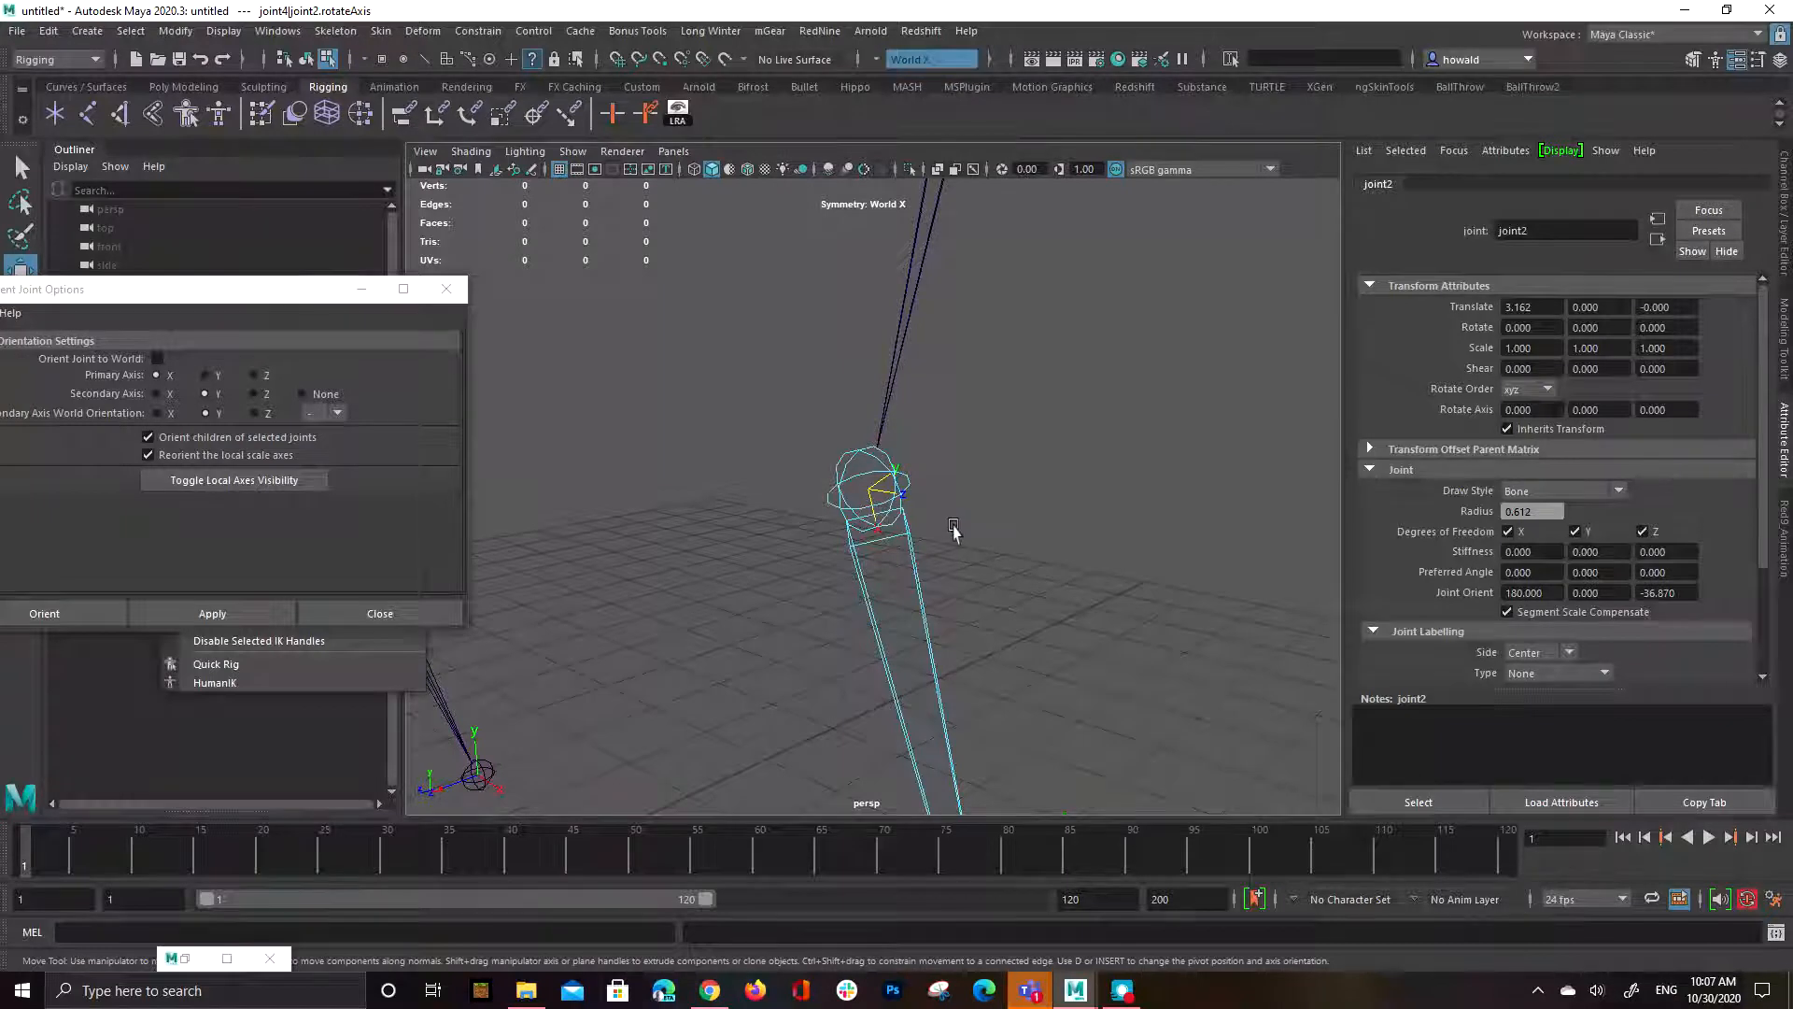
{"action": "scroll", "coordinate": [936, 518], "scroll_direction": "down", "scroll_amount": 2}
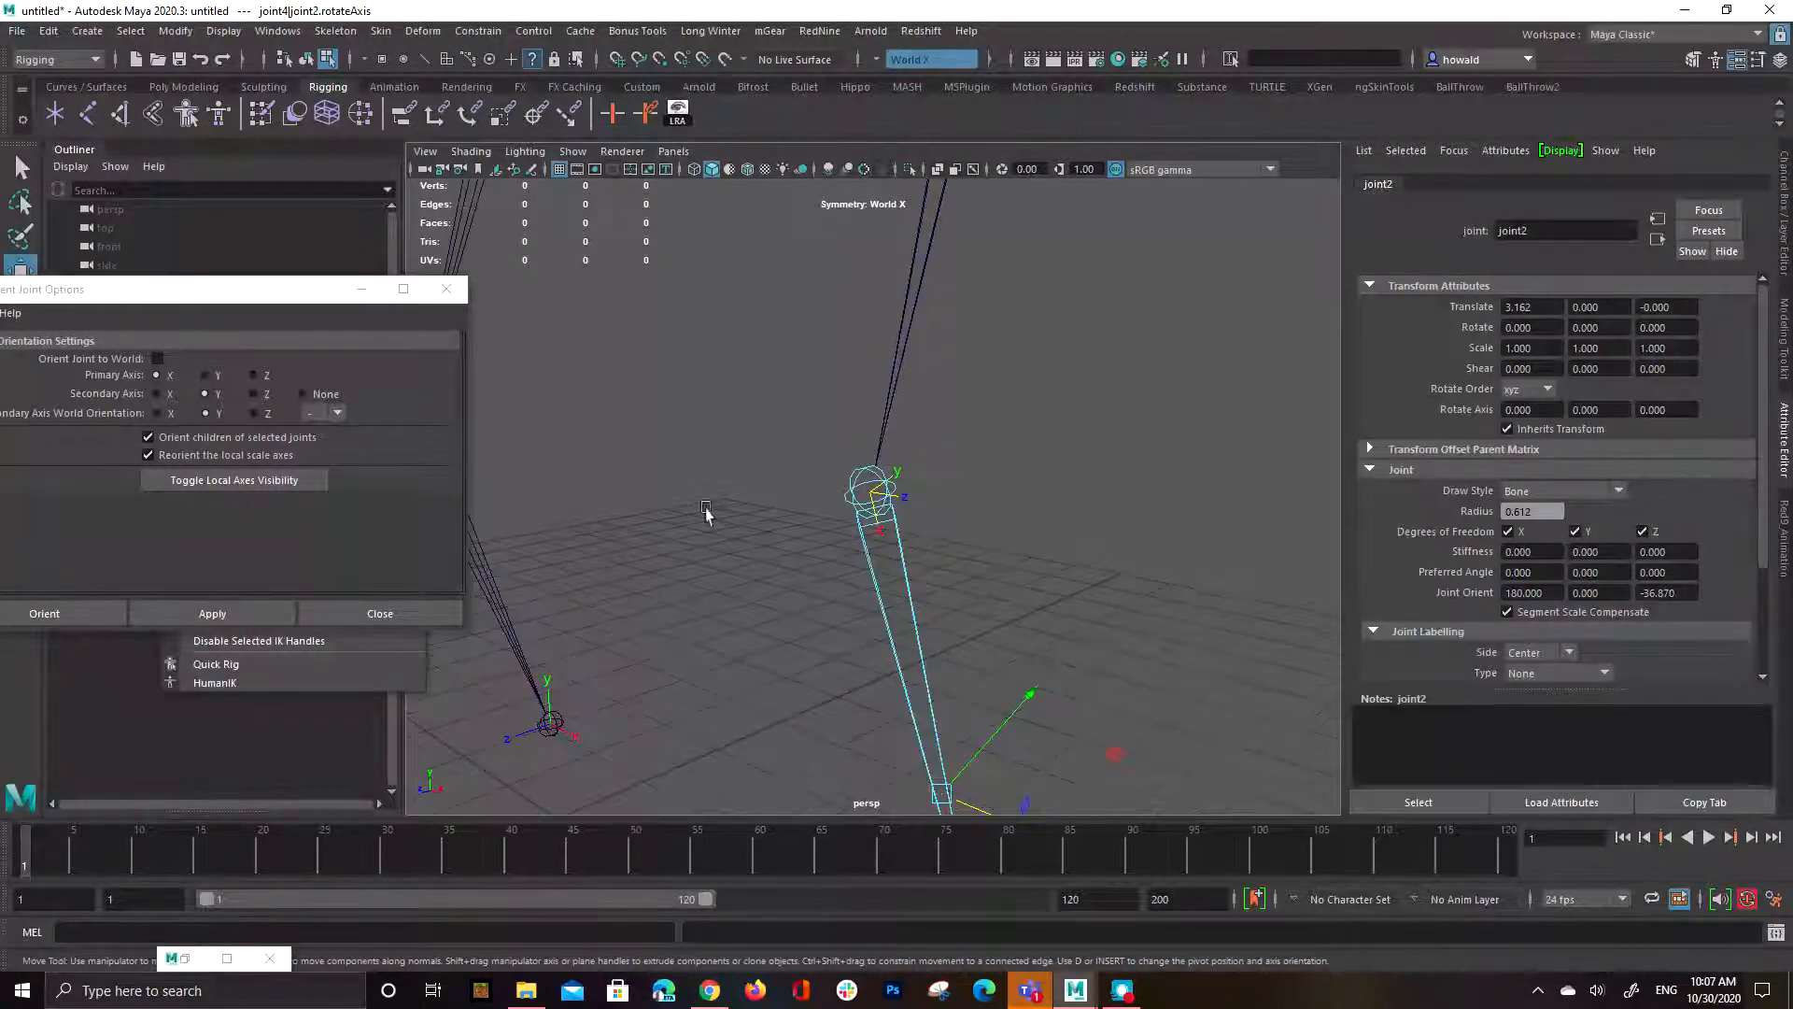
{"action": "left_click", "coordinate": [322, 301]}
{"action": "left_click_drag", "start_coordinate": [322, 306], "coordinate": [404, 408]}
{"action": "scroll", "coordinate": [950, 500], "scroll_direction": "down", "scroll_amount": 5}
{"action": "scroll", "coordinate": [953, 503], "scroll_direction": "up", "scroll_amount": 4}
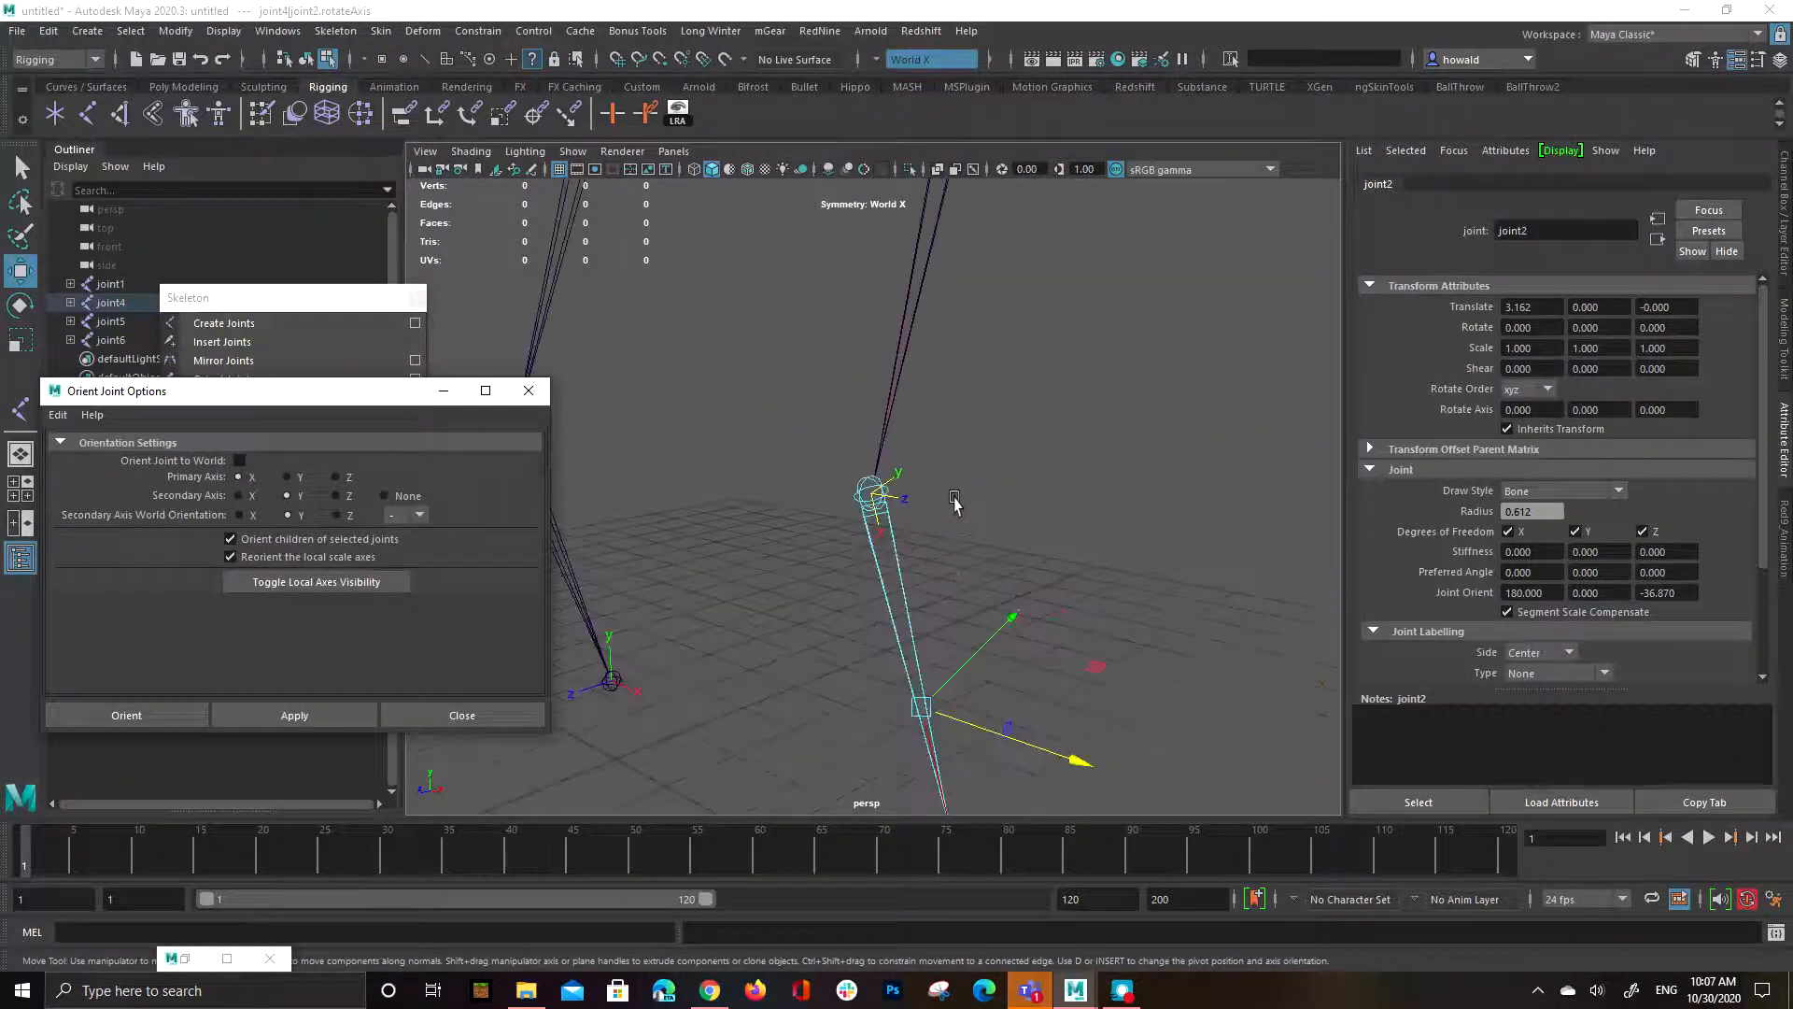
Activate the Rotate tool and set its relative step snap to 90 degrees.
{"action": "left_click_drag", "start_coordinate": [1053, 609], "coordinate": [1017, 509], "text": "alt"}
{"action": "key", "text": "e"}
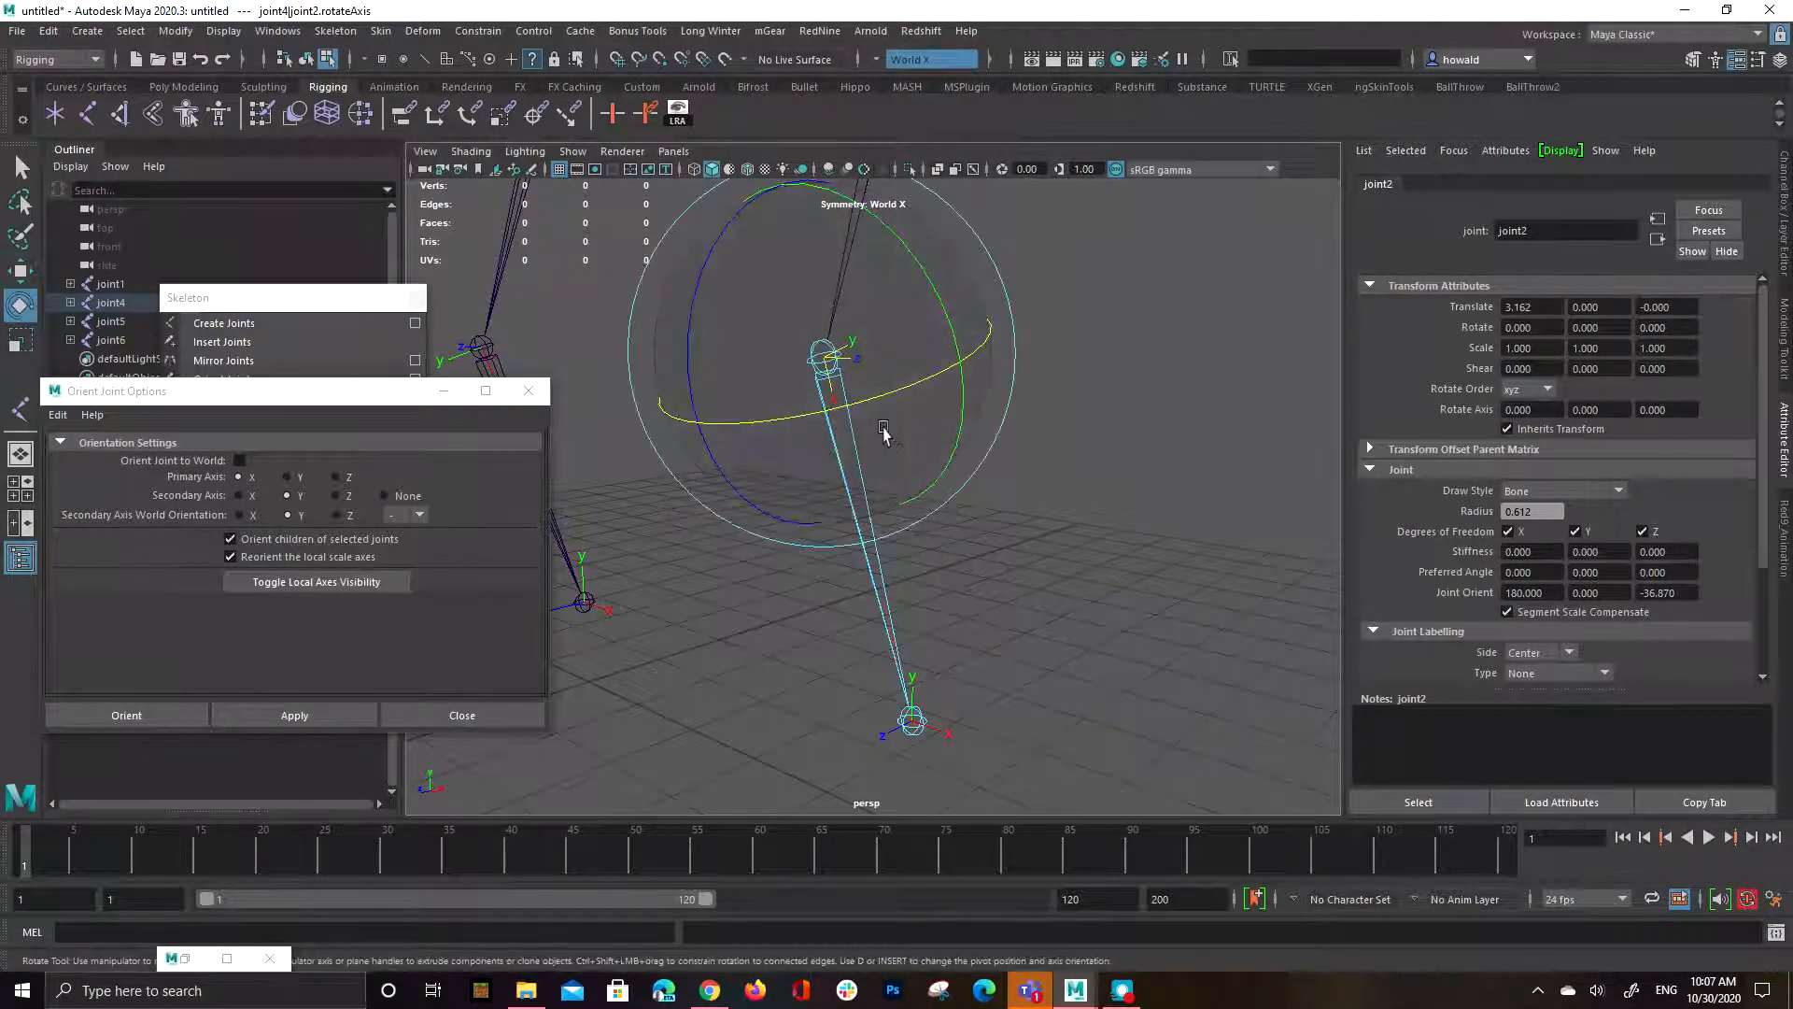
{"action": "double_click", "coordinate": [19, 306]}
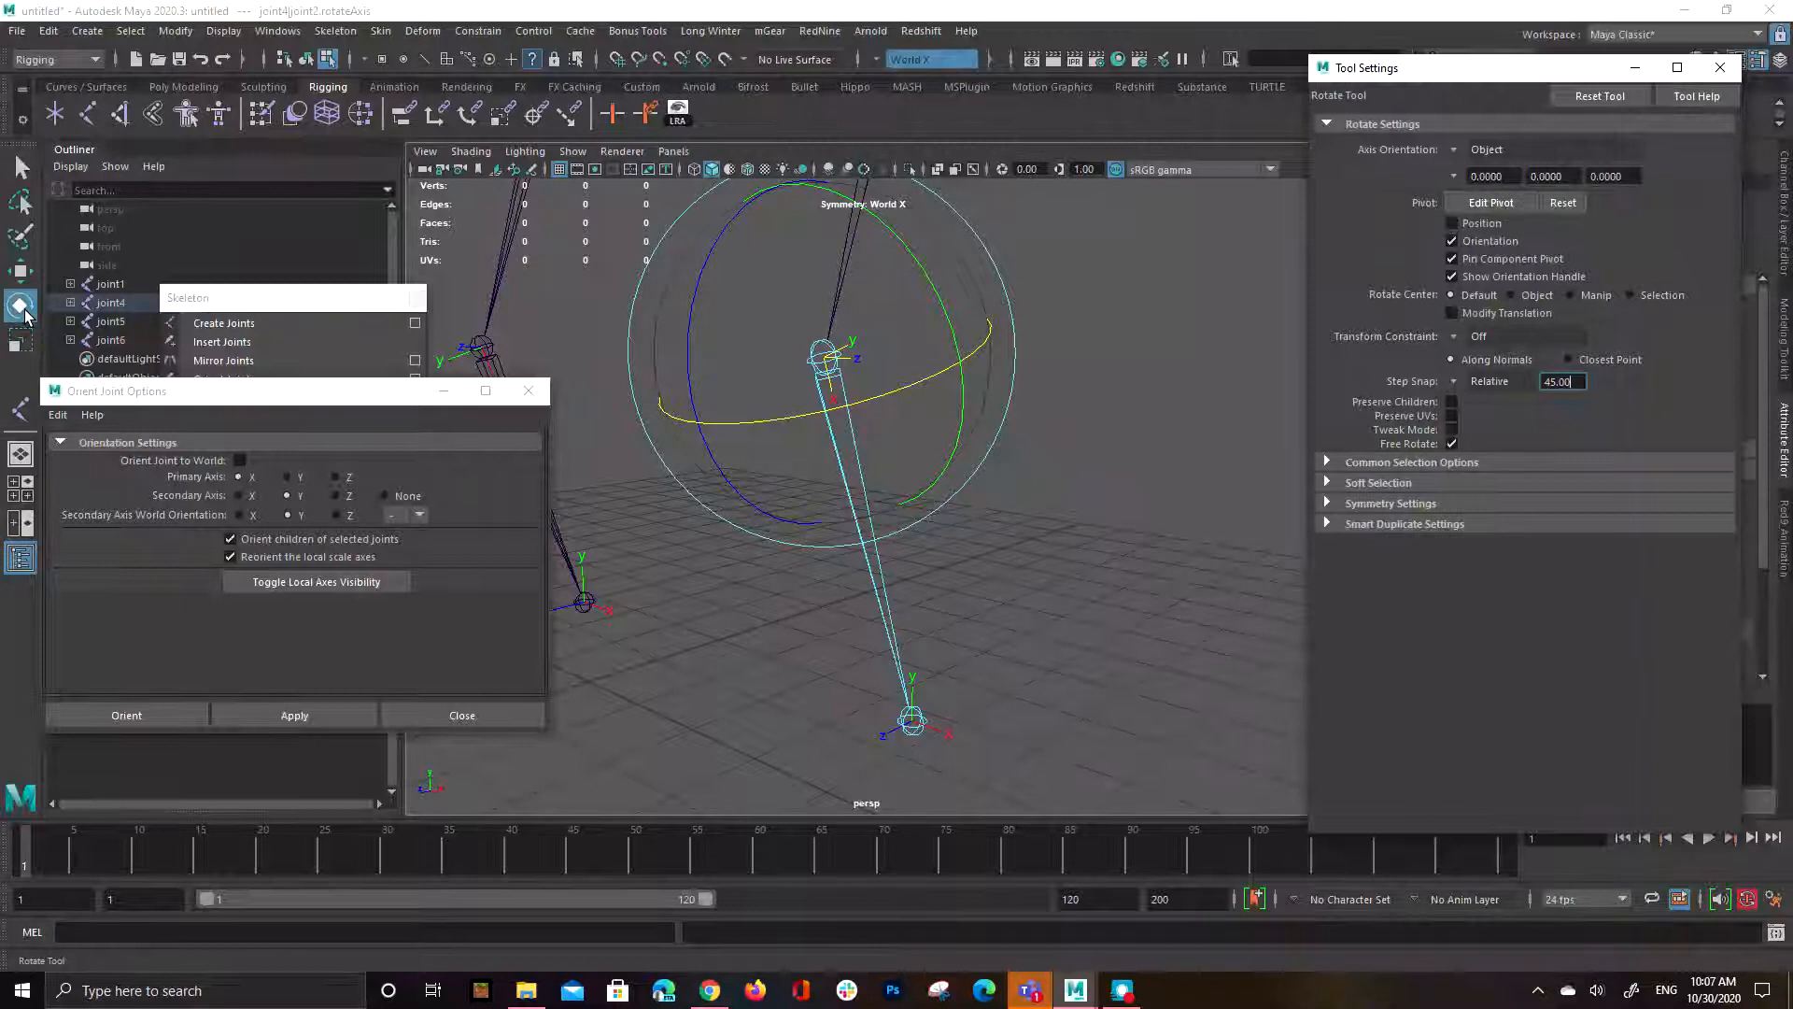
{"action": "double_click", "coordinate": [1573, 387]}
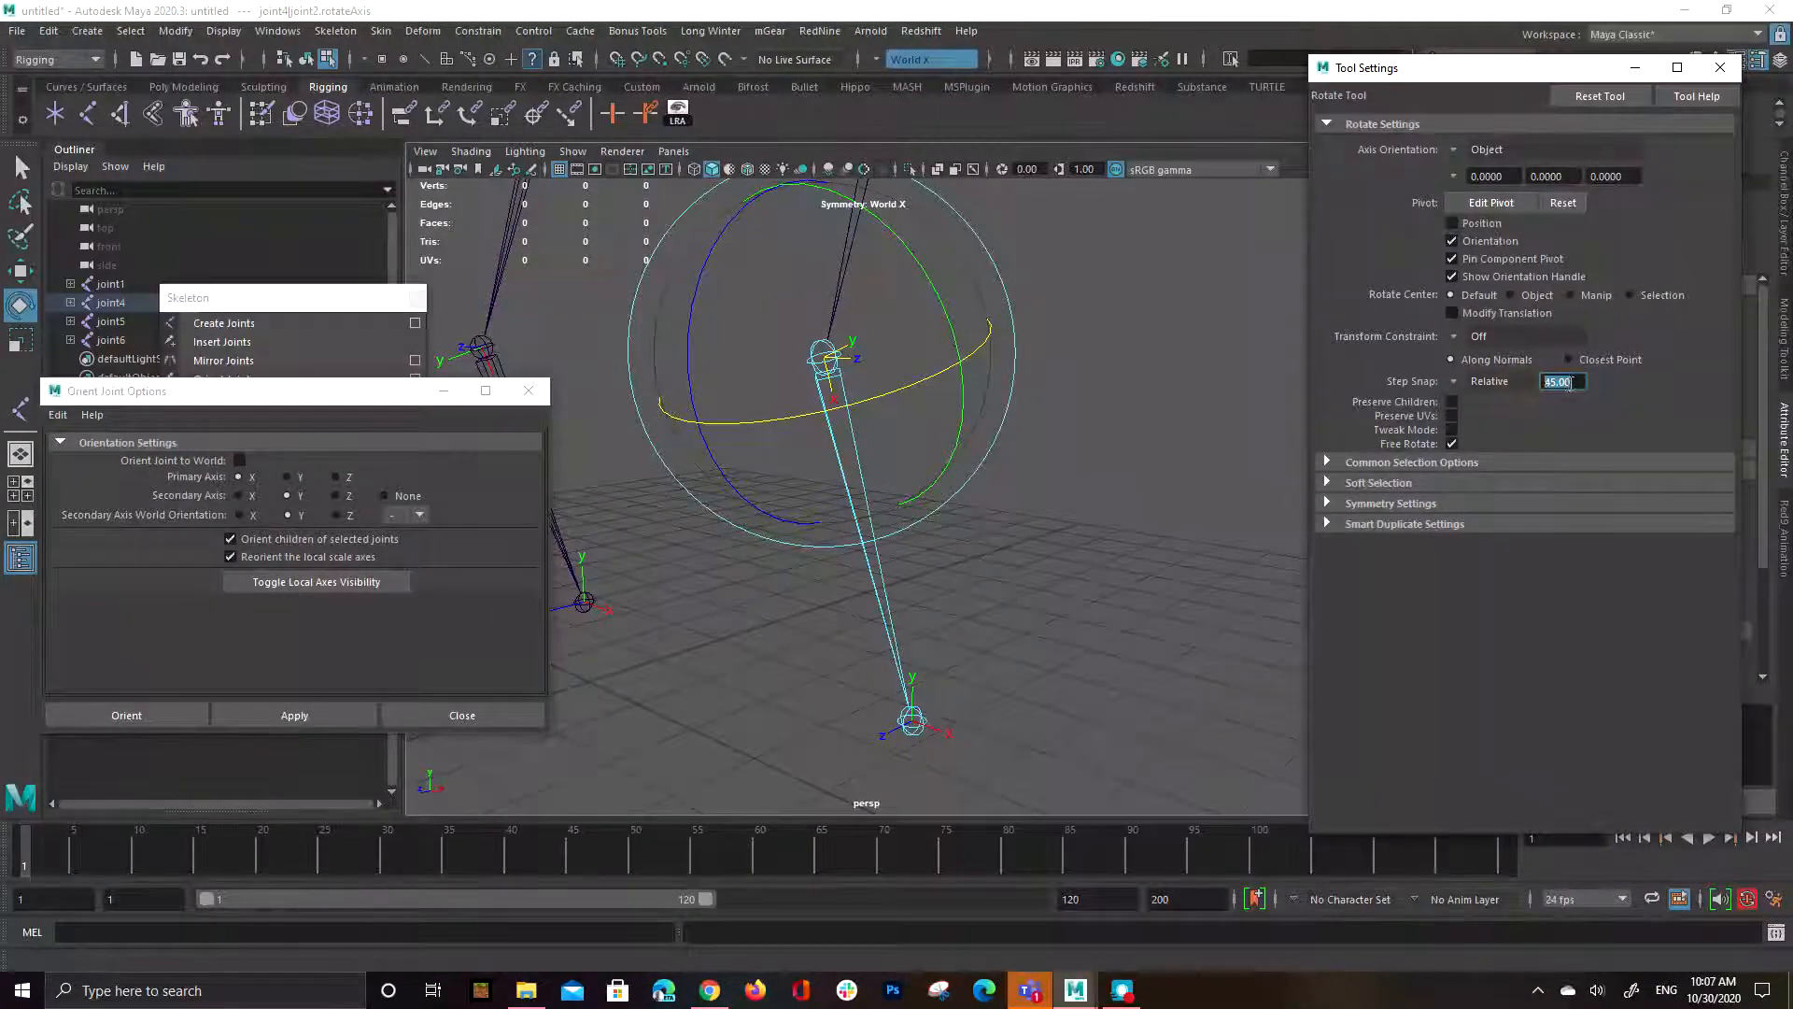
{"action": "left_click_drag", "start_coordinate": [1066, 407], "coordinate": [1308, 630], "text": "alt"}
{"action": "key", "text": "ctrl+z"}
{"action": "left_click", "coordinate": [1520, 385]}
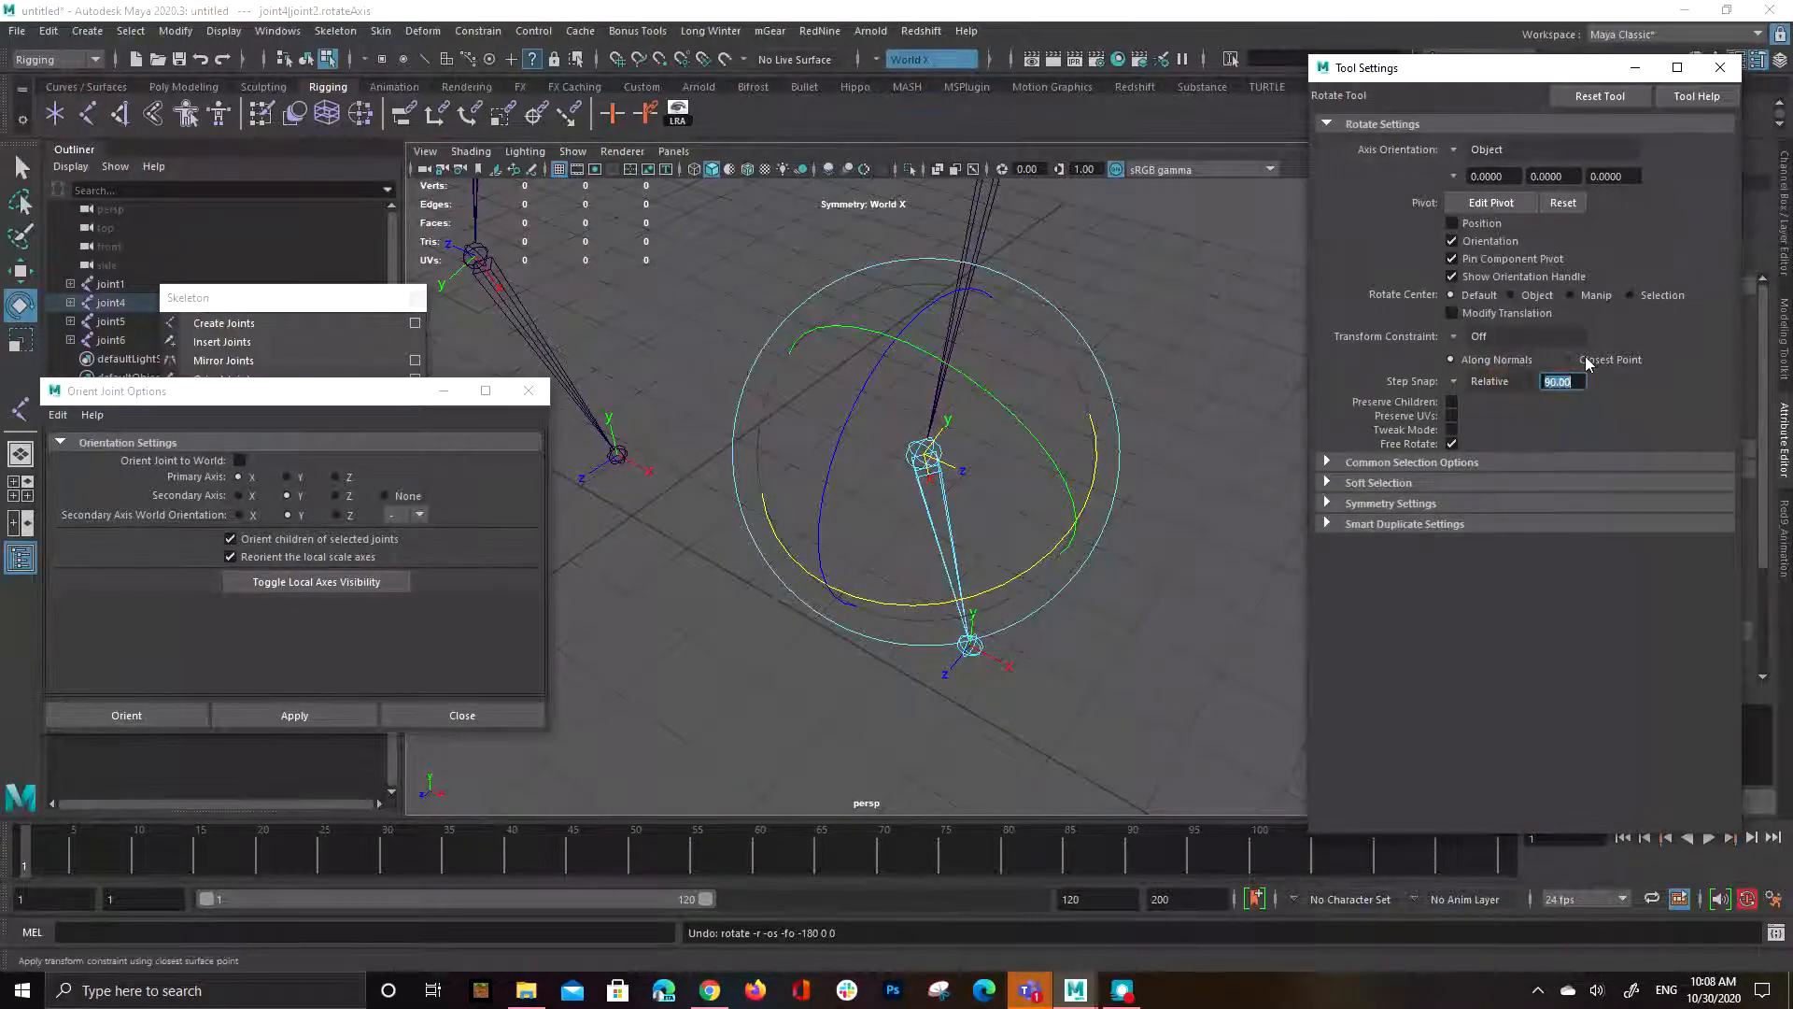
Rotate the second chain's middle joint axis 180 degrees around X, keeping the step snap mode on Relative.
{"action": "left_click_drag", "start_coordinate": [1094, 465], "coordinate": [800, 639]}
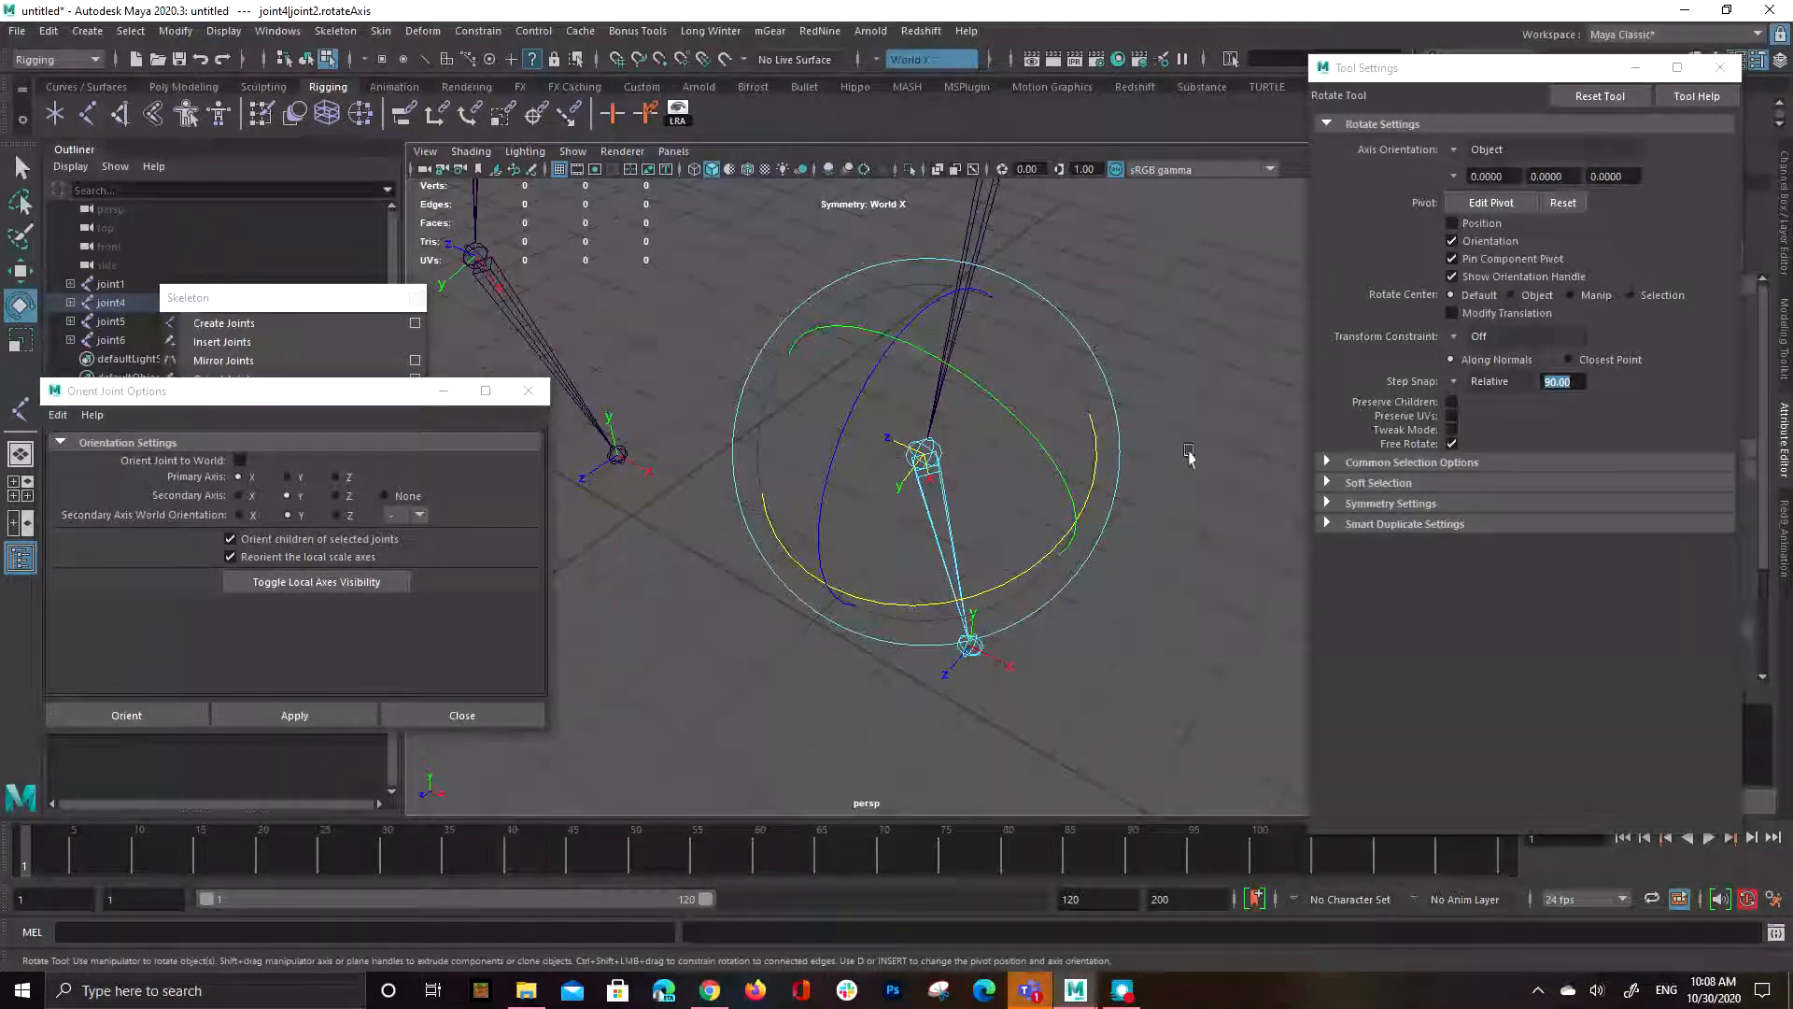
{"action": "left_click", "coordinate": [1458, 377]}
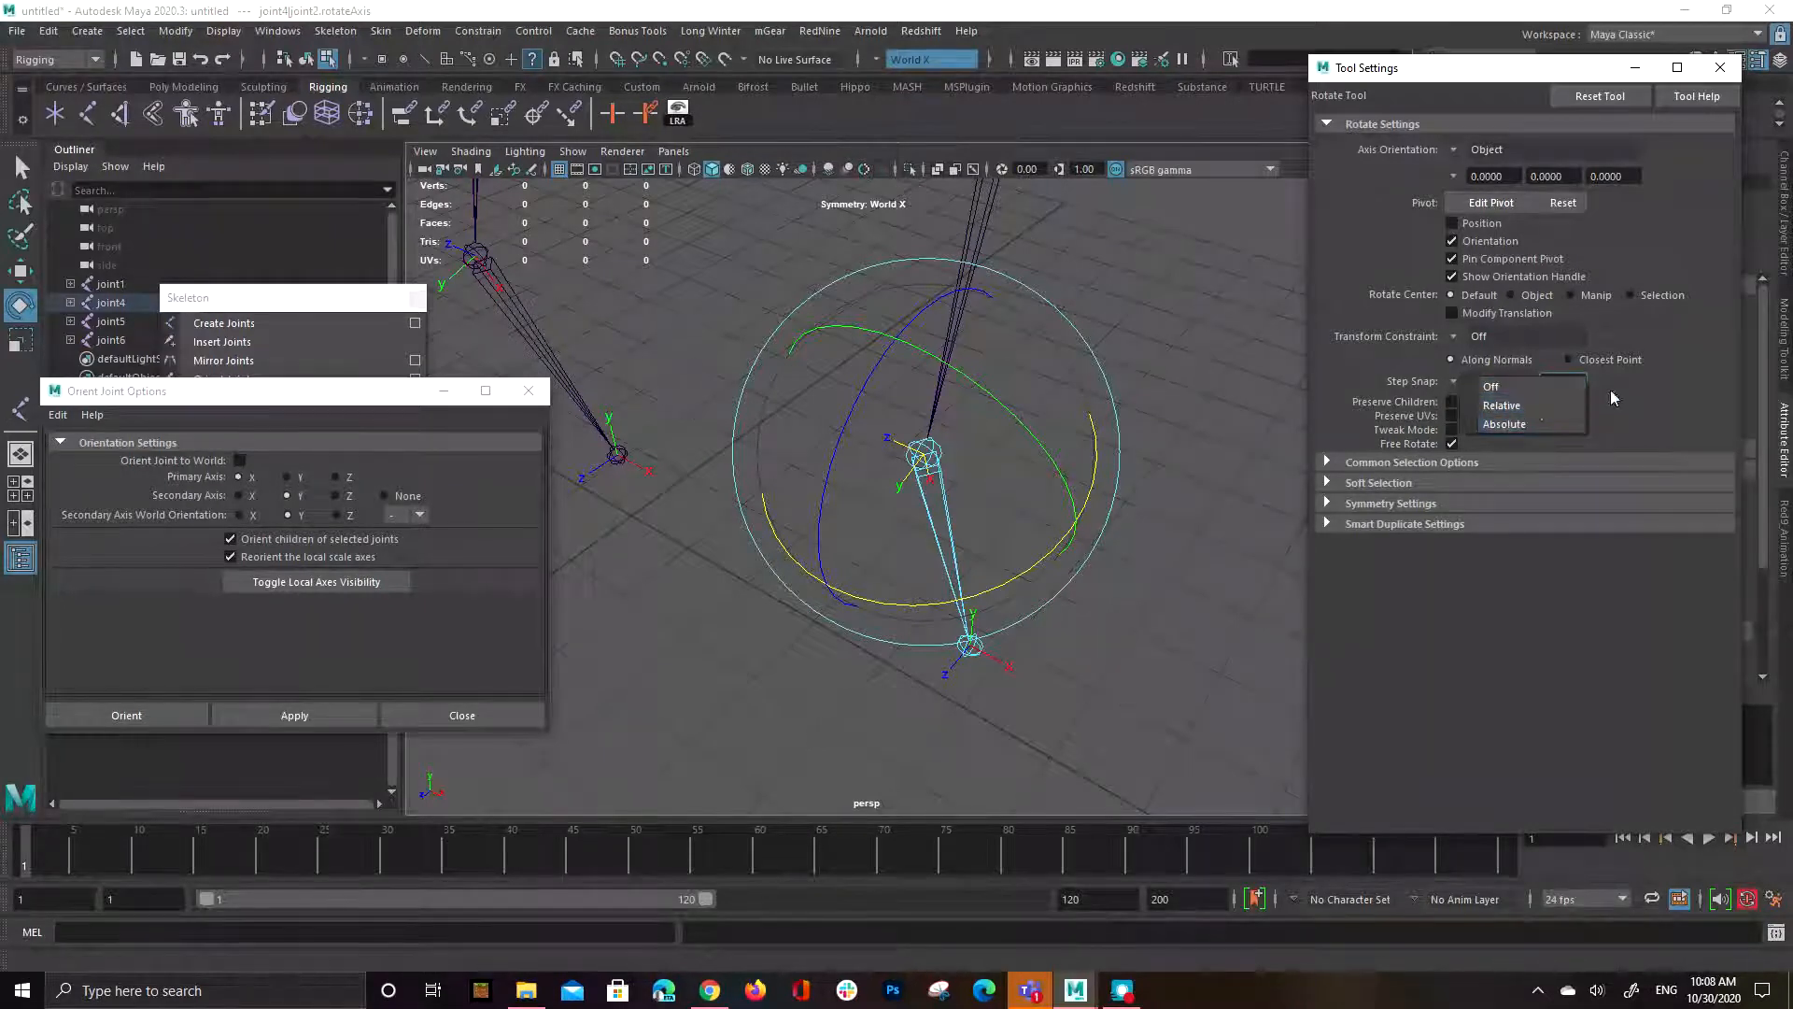
{"action": "left_click", "coordinate": [1501, 404]}
Select the local rotation axis of the third chain's middle joint.
{"action": "left_click_drag", "start_coordinate": [1136, 291], "coordinate": [1133, 529], "text": "alt"}
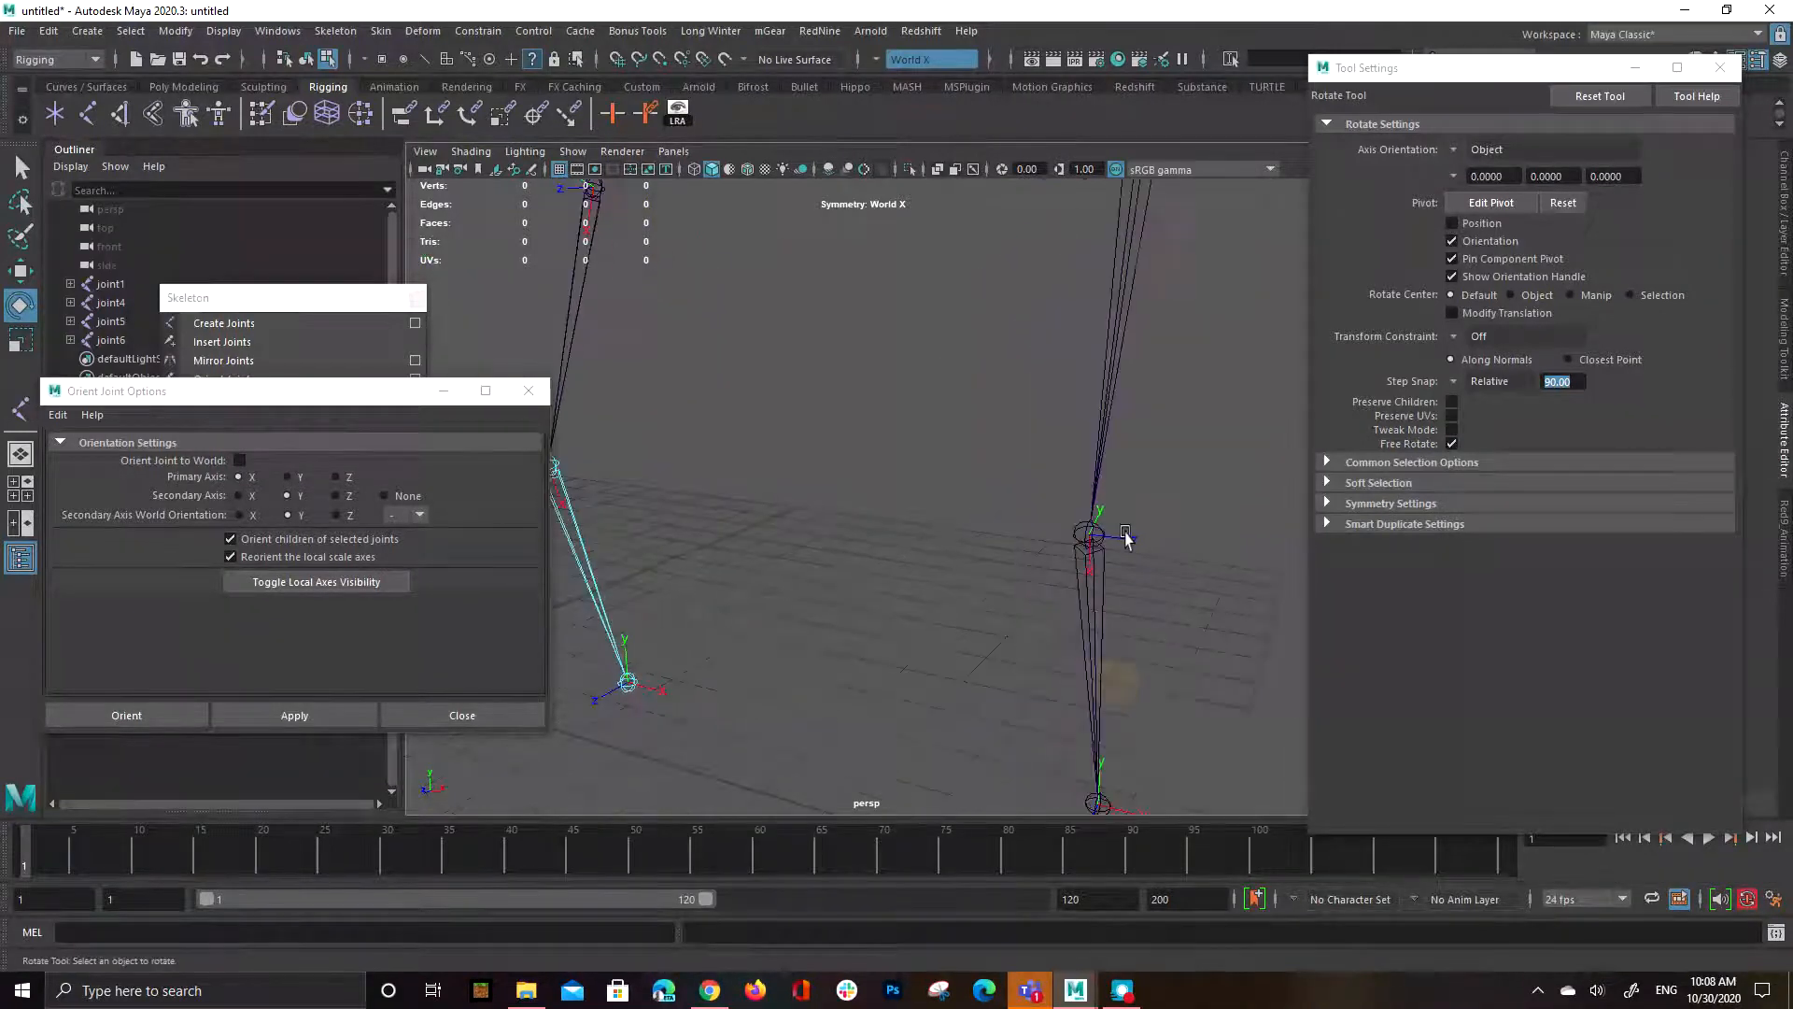
{"action": "left_click", "coordinate": [1091, 531]}
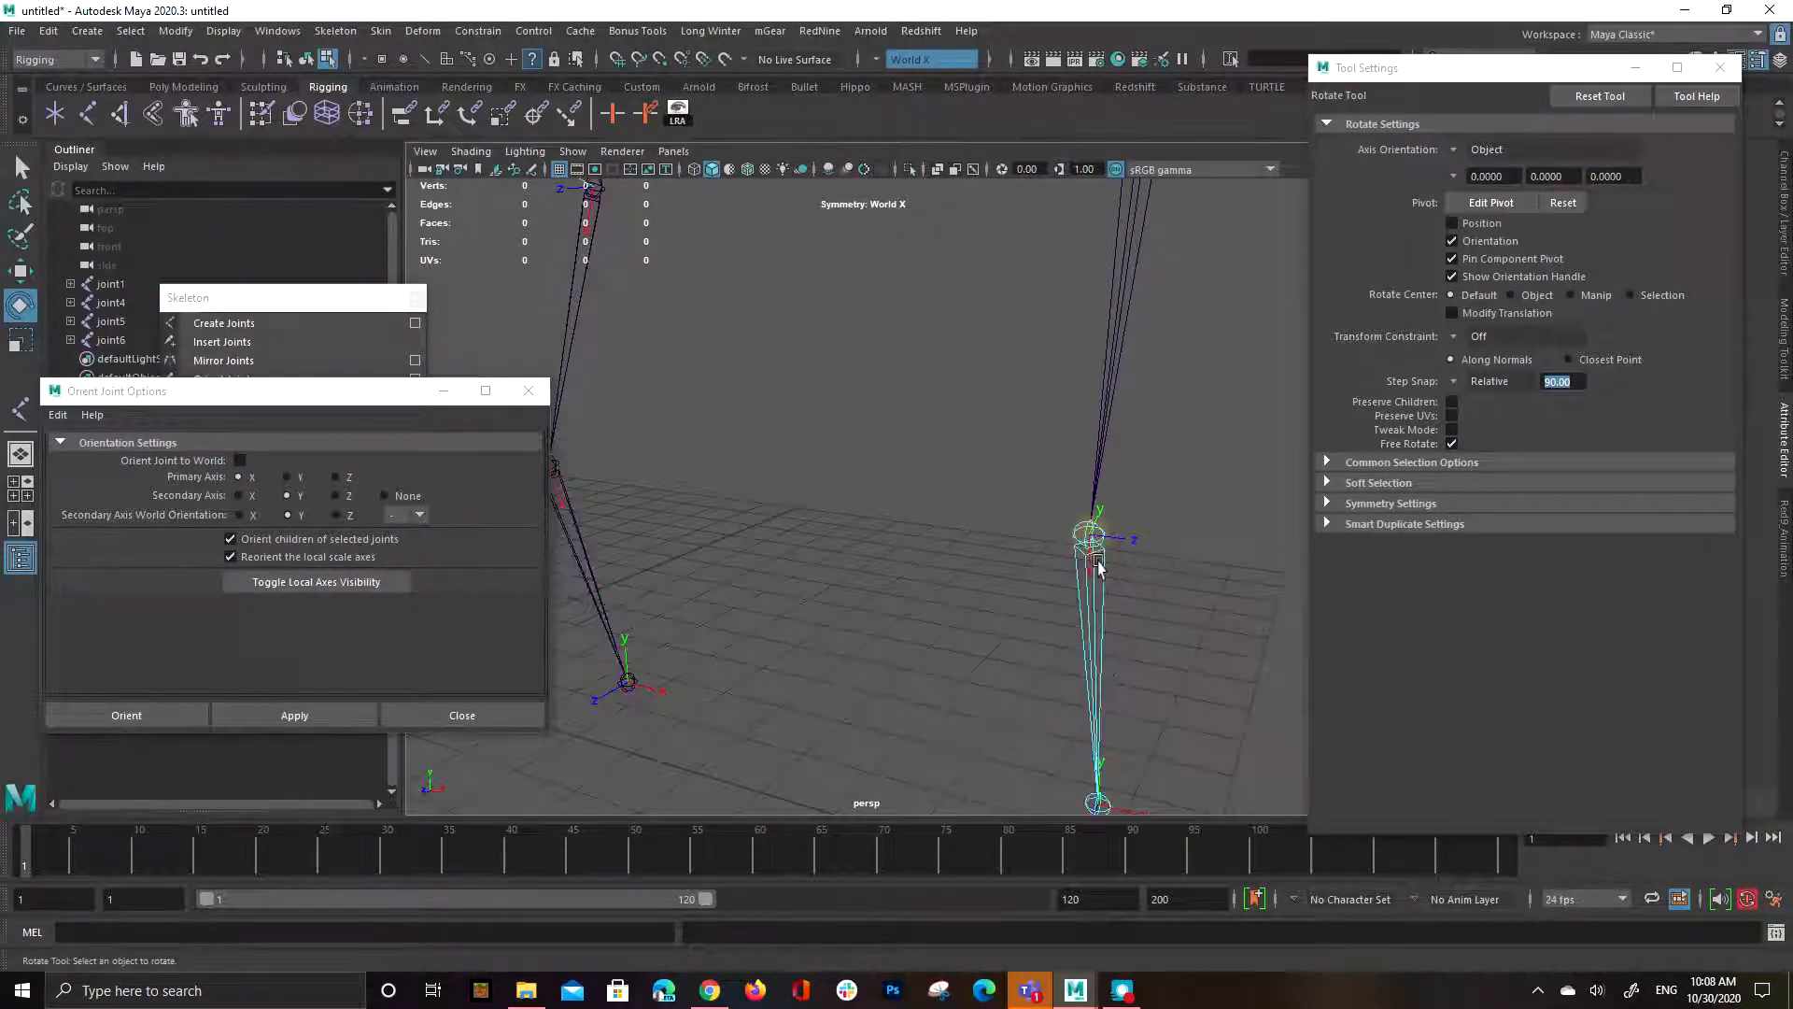
{"action": "left_click_drag", "start_coordinate": [1136, 581], "coordinate": [760, 580], "text": "alt"}
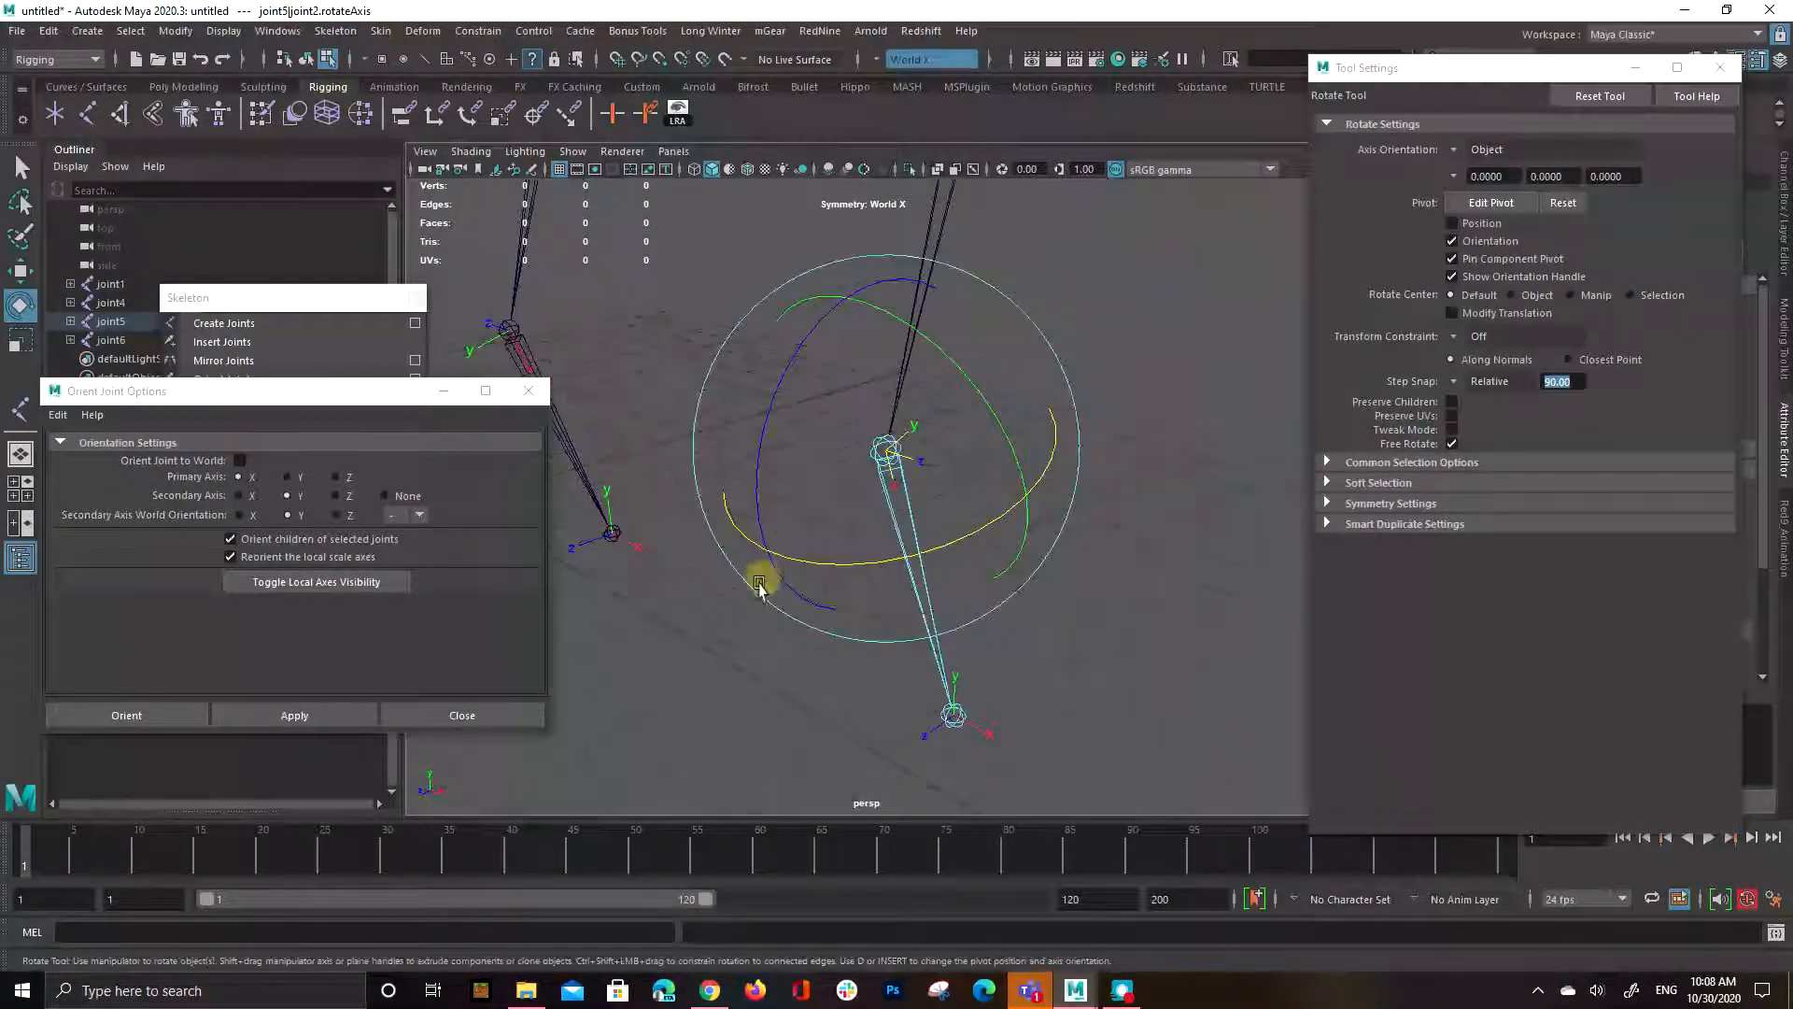
{"action": "left_click", "coordinate": [1057, 687]}
{"action": "left_click_drag", "start_coordinate": [869, 418], "coordinate": [946, 497]}
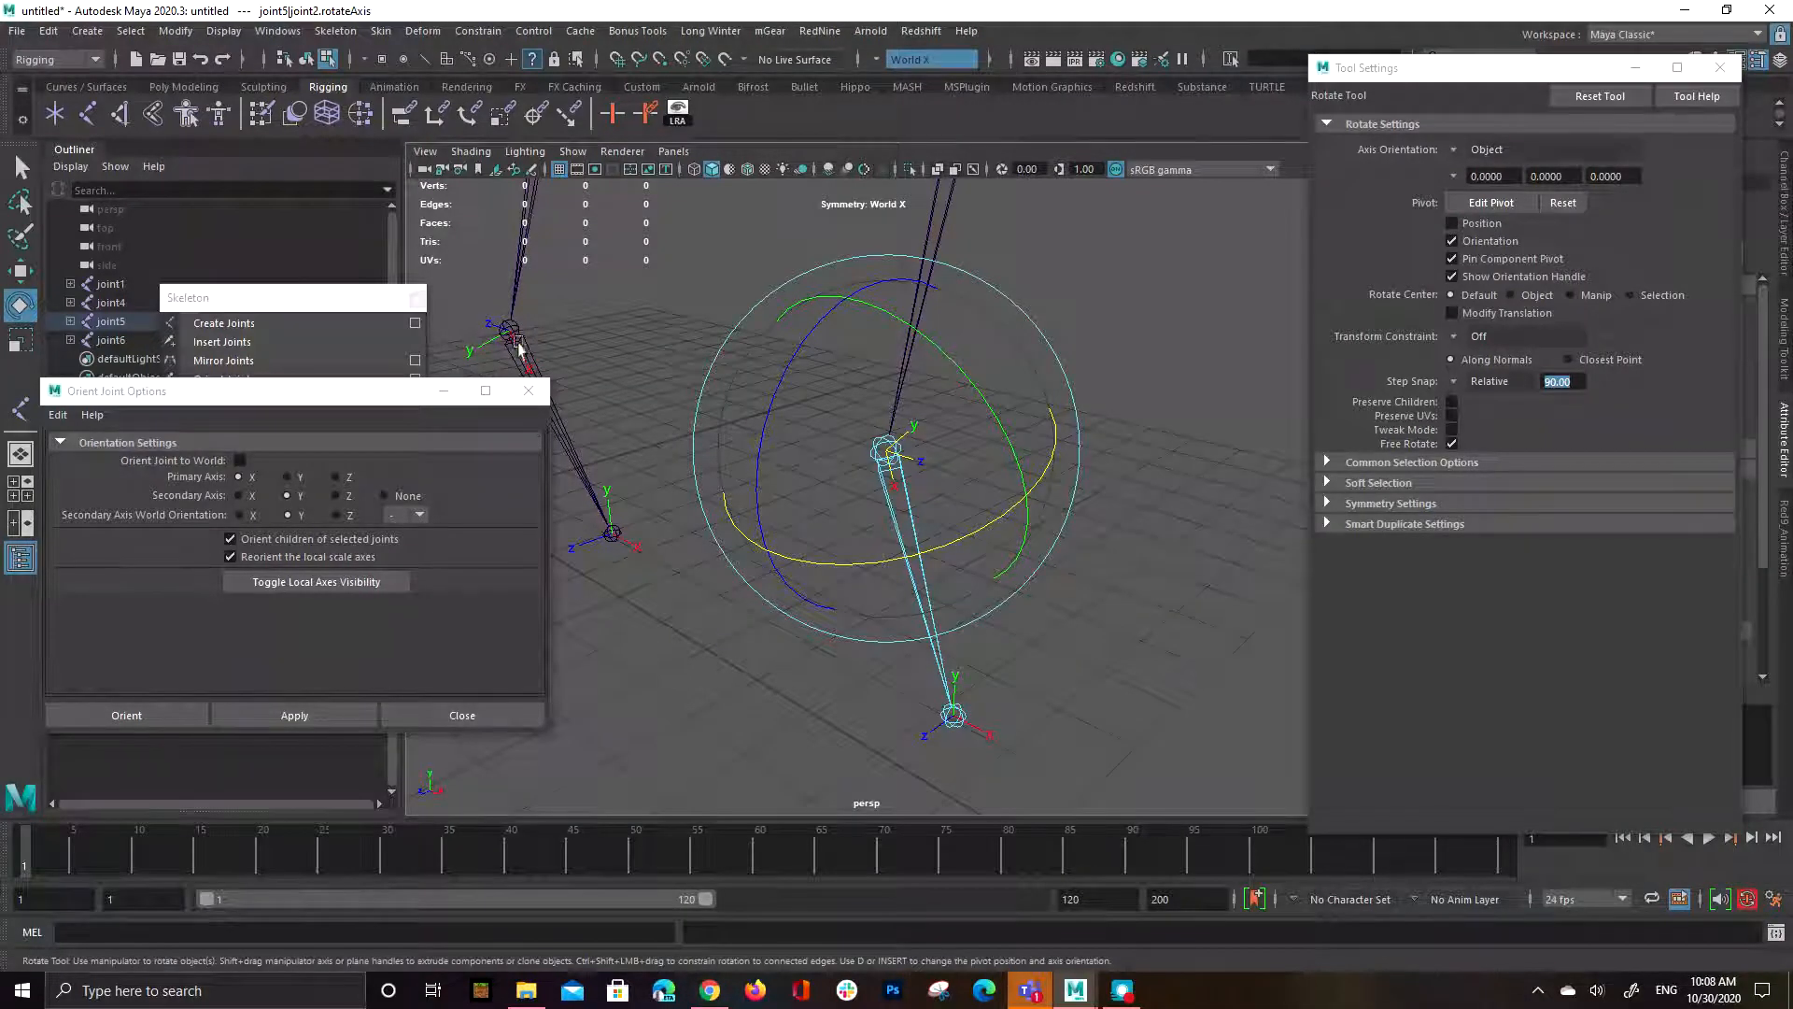
Flip the third chain's middle joint axis by running the MEL command "rotate -r 180 0 0".
{"action": "left_click", "coordinate": [67, 932]}
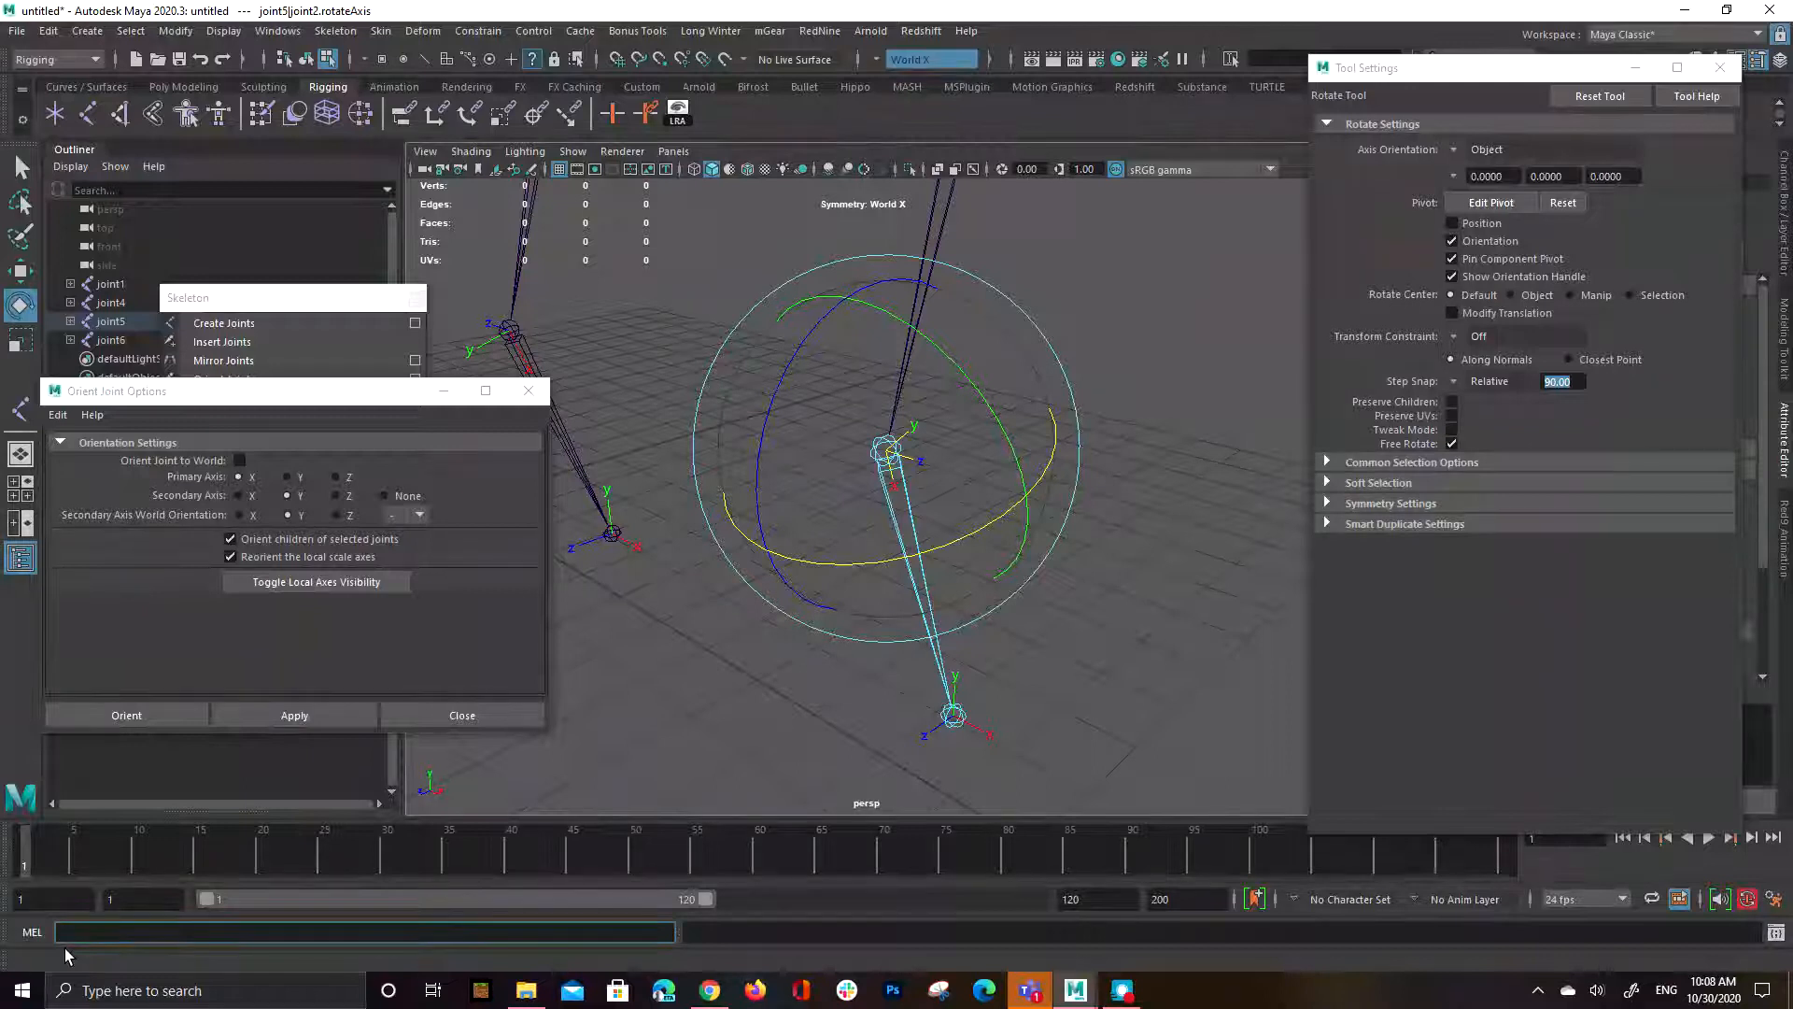
{"action": "type", "text": "roate"}
{"action": "key", "text": "BackSpace"}
{"action": "key", "text": "BackSpace"}
{"action": "type", "text": "te -r 0 0 0"}
{"action": "key", "text": "Left"}
{"action": "key", "text": "Left"}
{"action": "key", "text": "Left"}
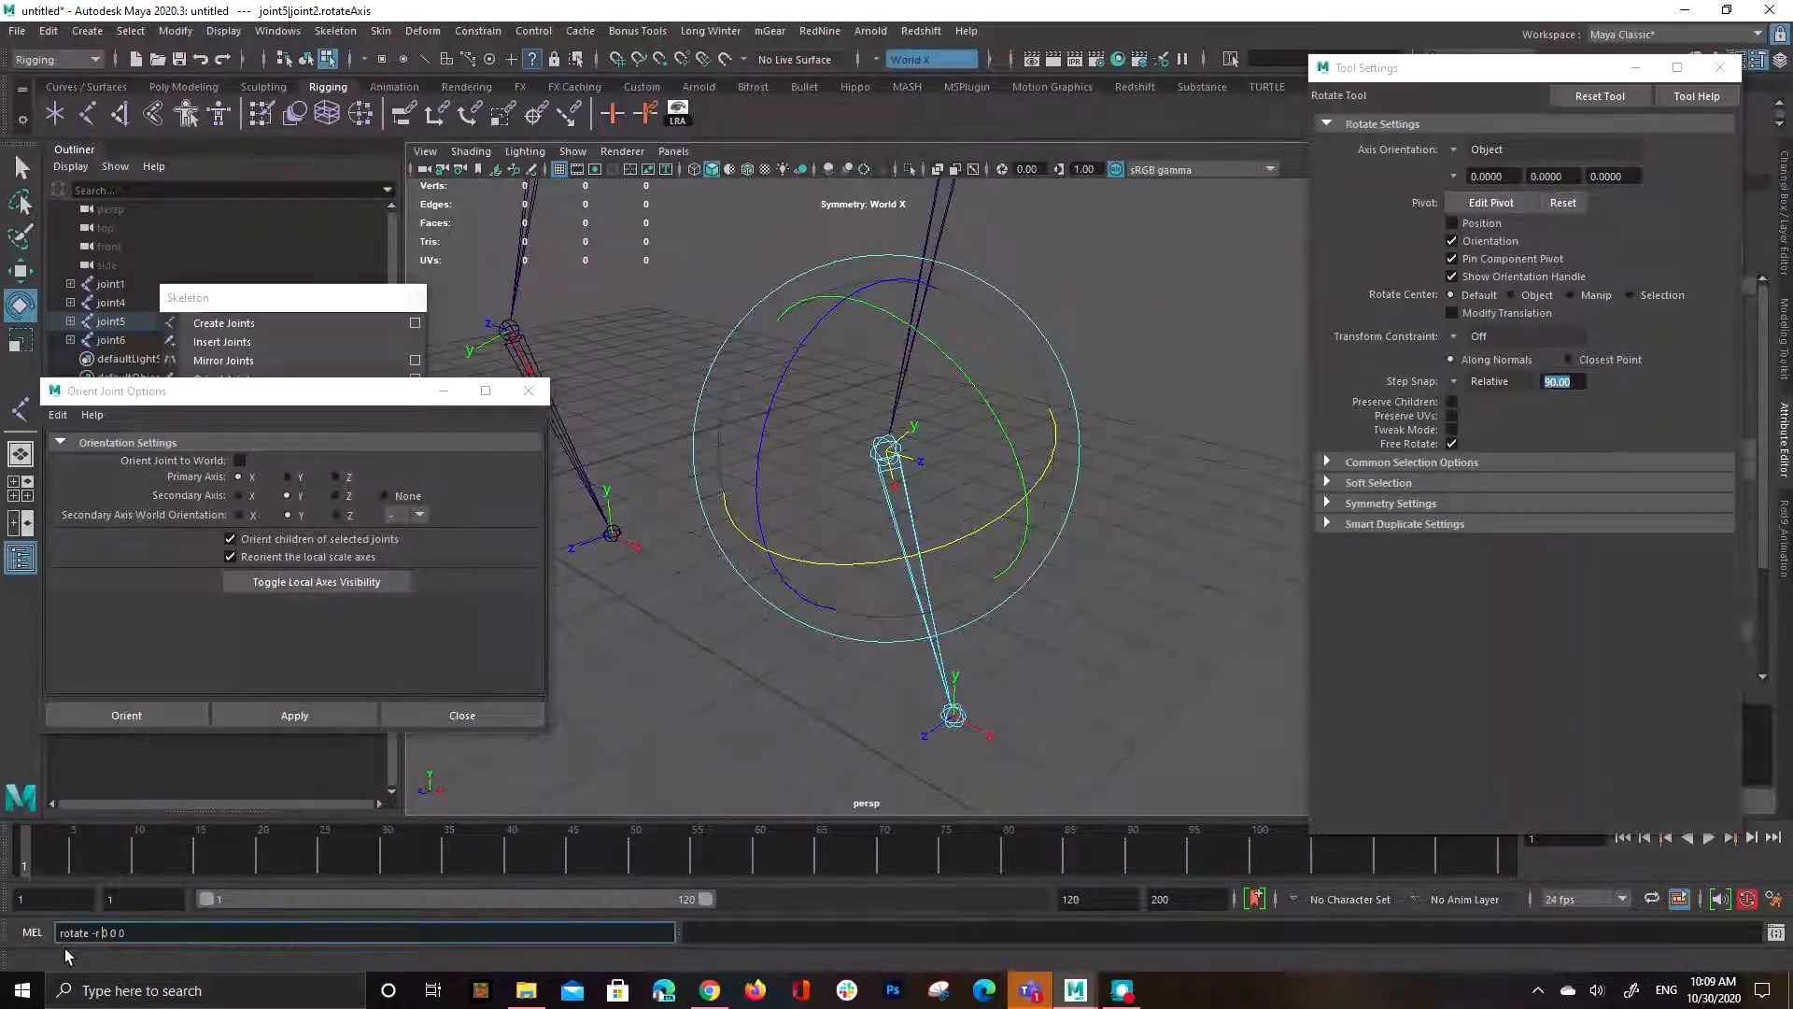
{"action": "key", "text": "Left"}
{"action": "key", "text": "Left"}
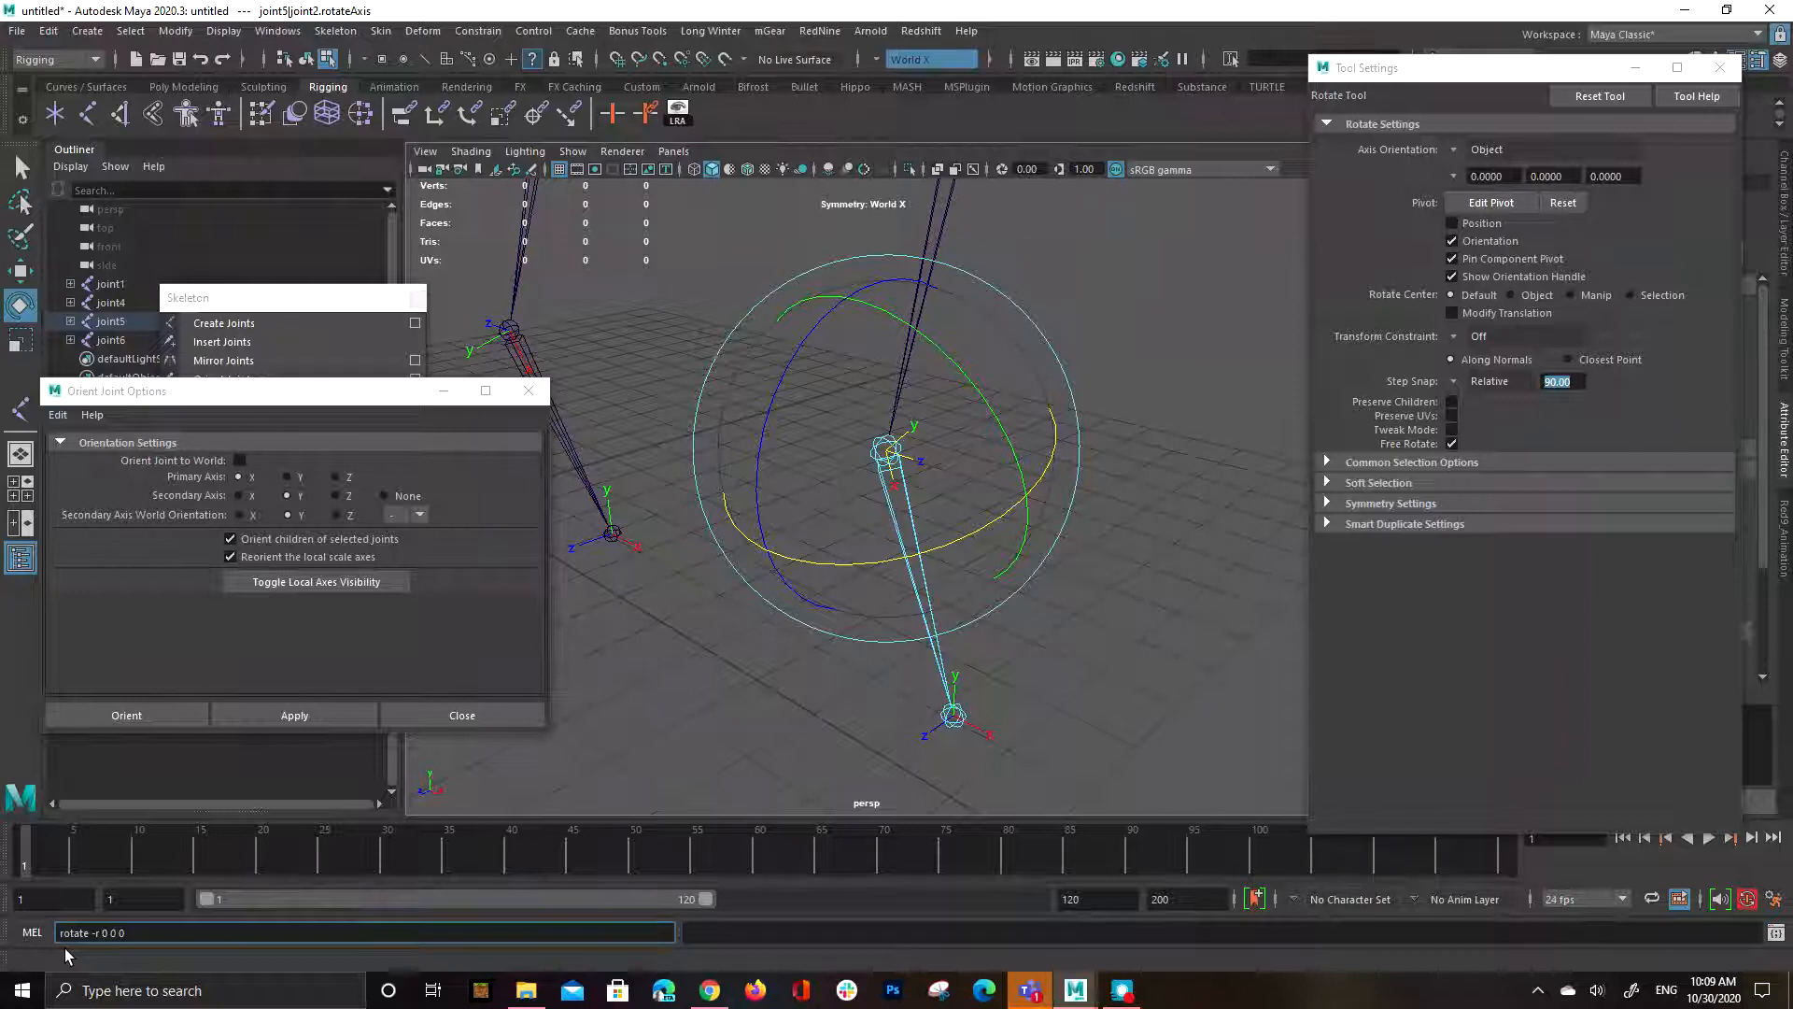
{"action": "type", "text": "18"}
{"action": "key", "text": "Return"}
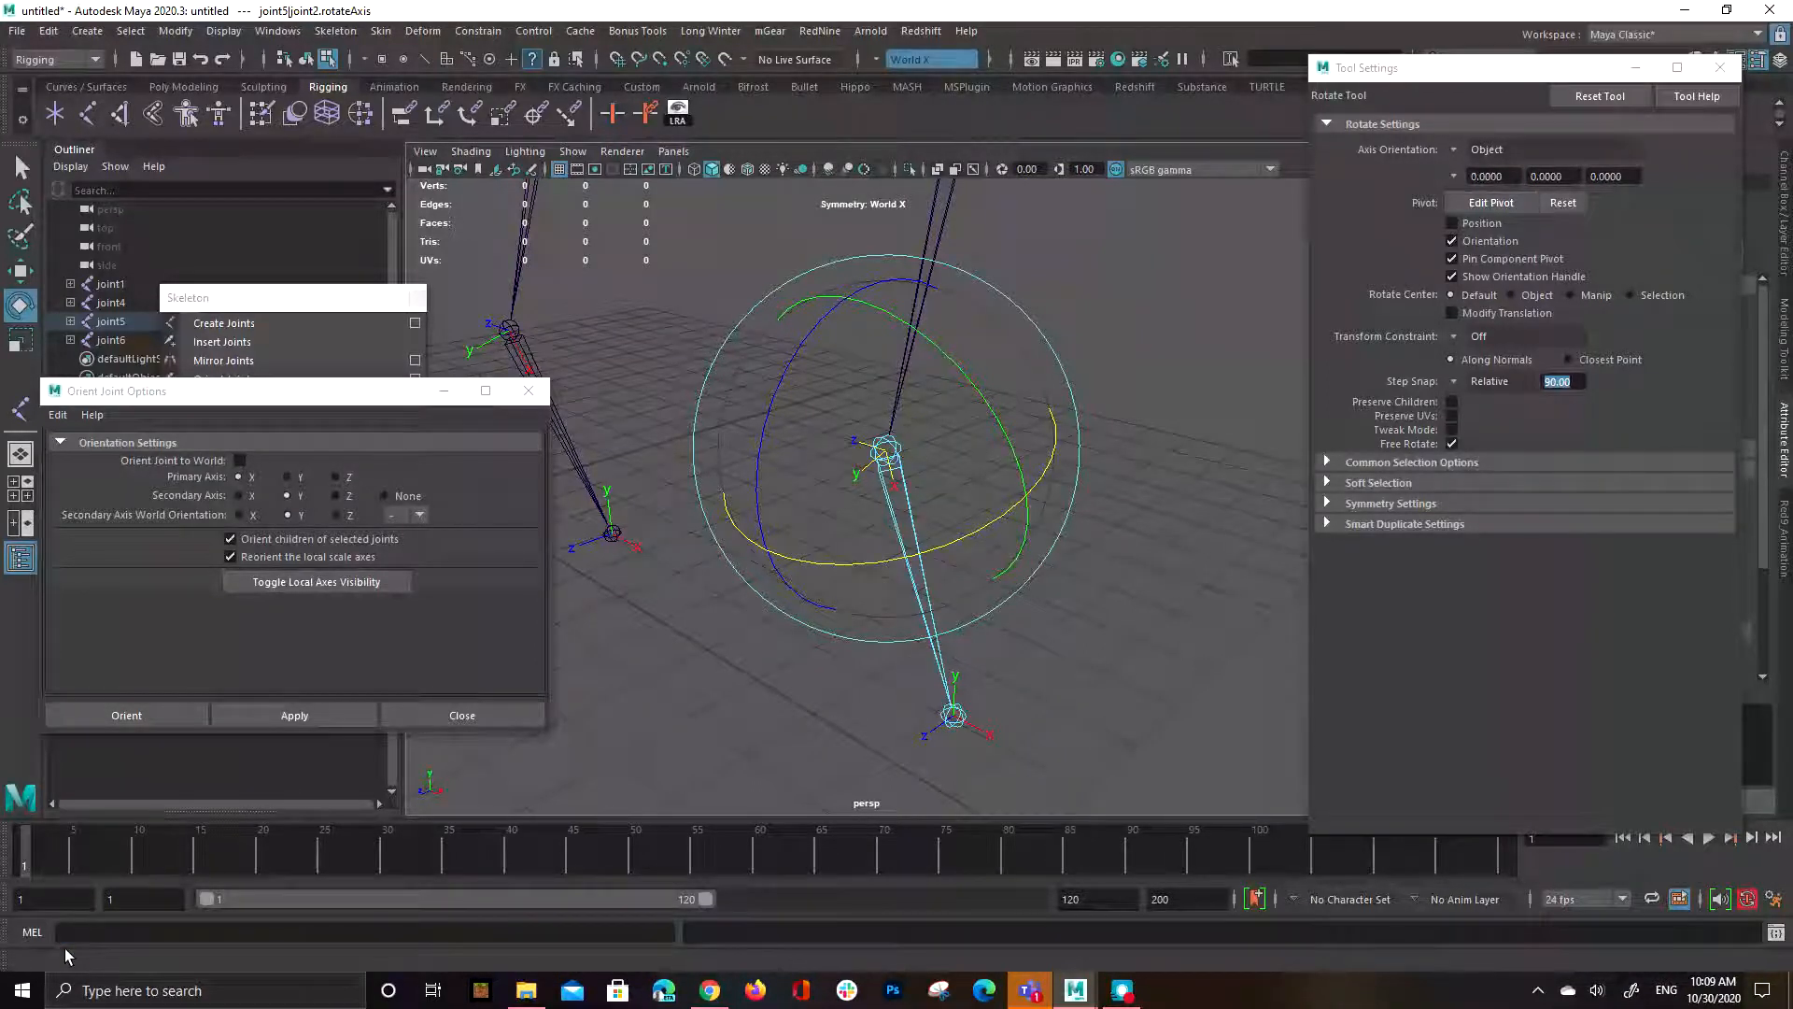
Select the local rotation axis of the fourth chain's middle joint, minimize the tool settings and show the joint's attributes.
{"action": "scroll", "coordinate": [901, 504], "scroll_direction": "down", "scroll_amount": 5}
{"action": "middle_click_drag", "start_coordinate": [1031, 544], "coordinate": [915, 474], "text": "alt"}
{"action": "left_click_drag", "start_coordinate": [916, 474], "coordinate": [1015, 453], "text": "alt"}
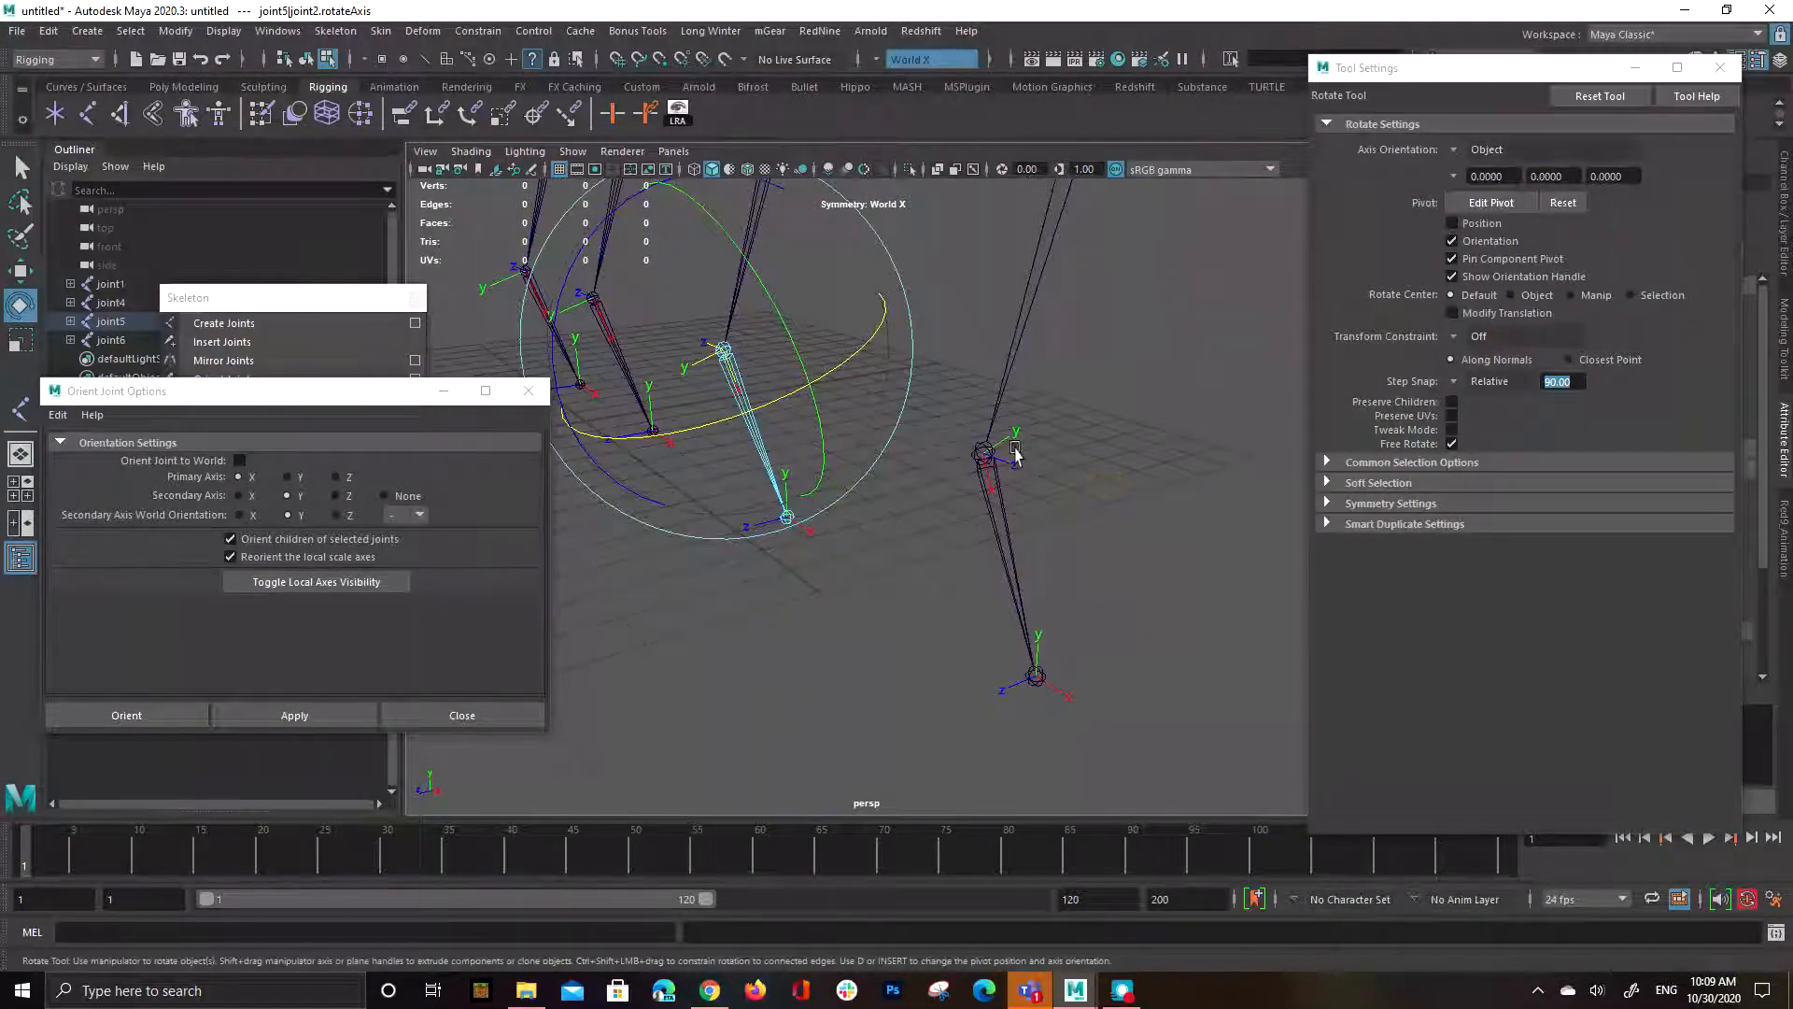
{"action": "key", "text": "q"}
{"action": "left_click_drag", "start_coordinate": [916, 426], "coordinate": [1066, 525]}
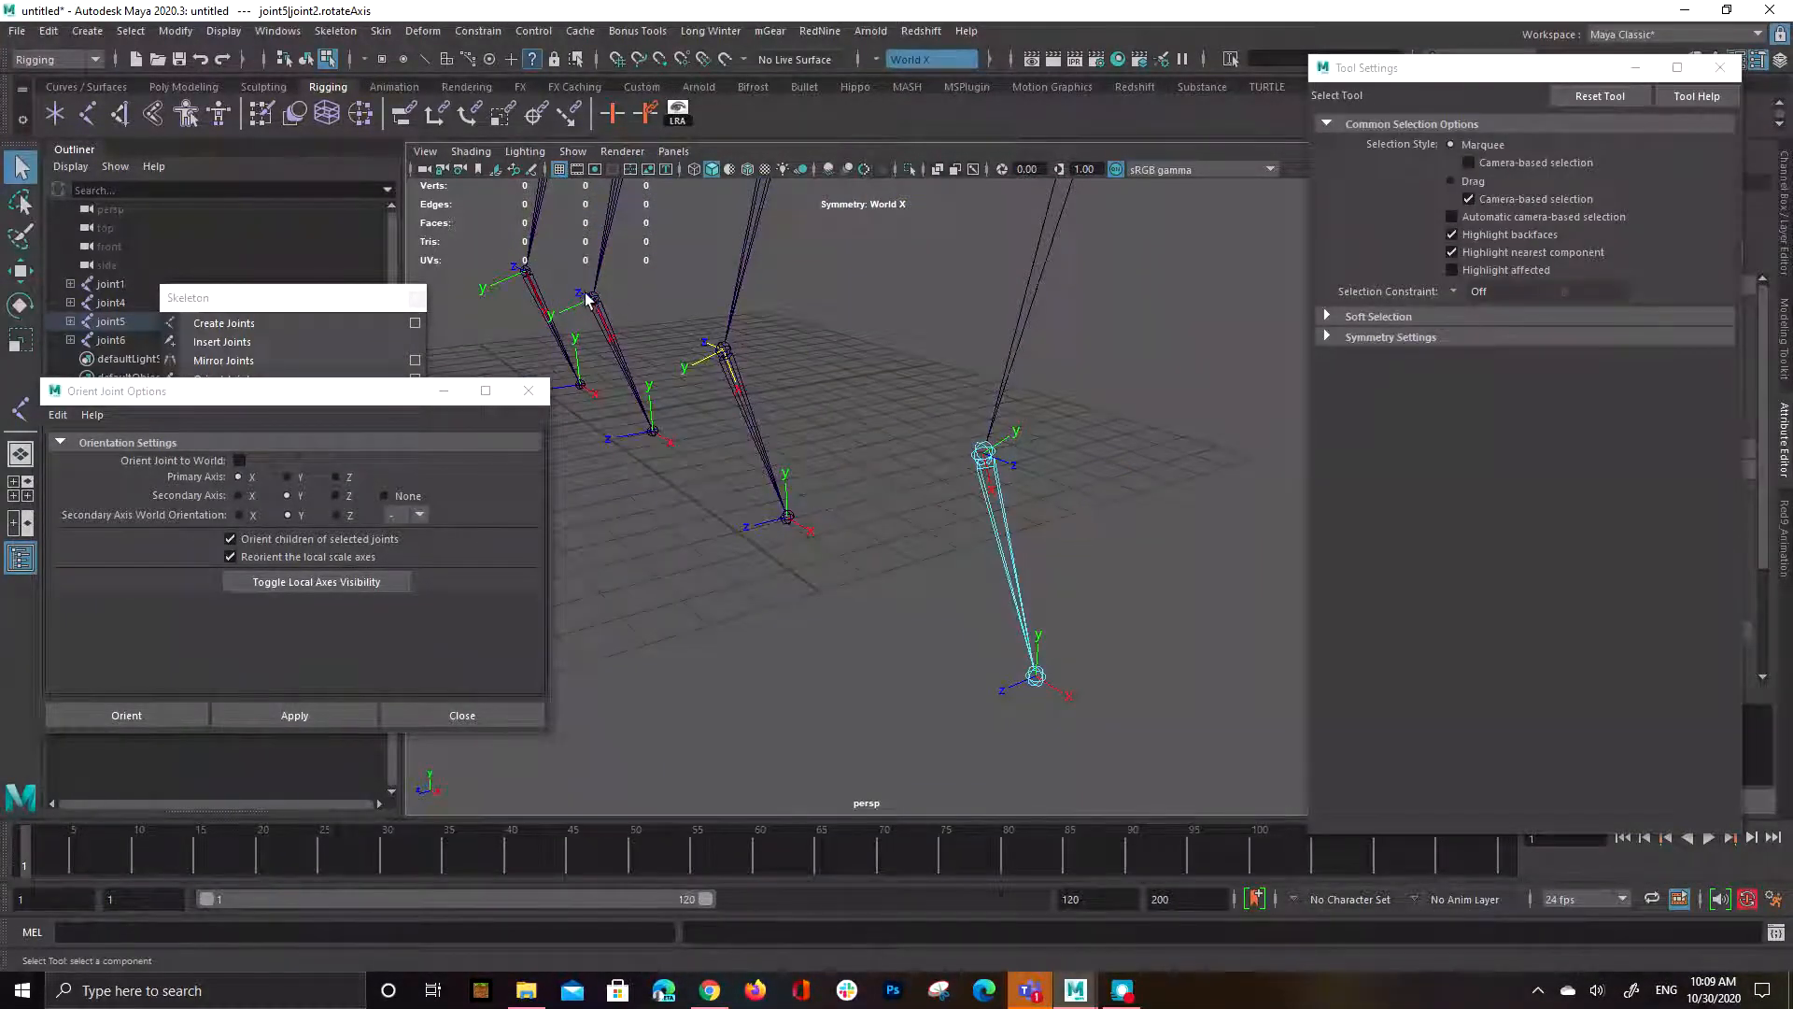
{"action": "left_click_drag", "start_coordinate": [938, 407], "coordinate": [1049, 512]}
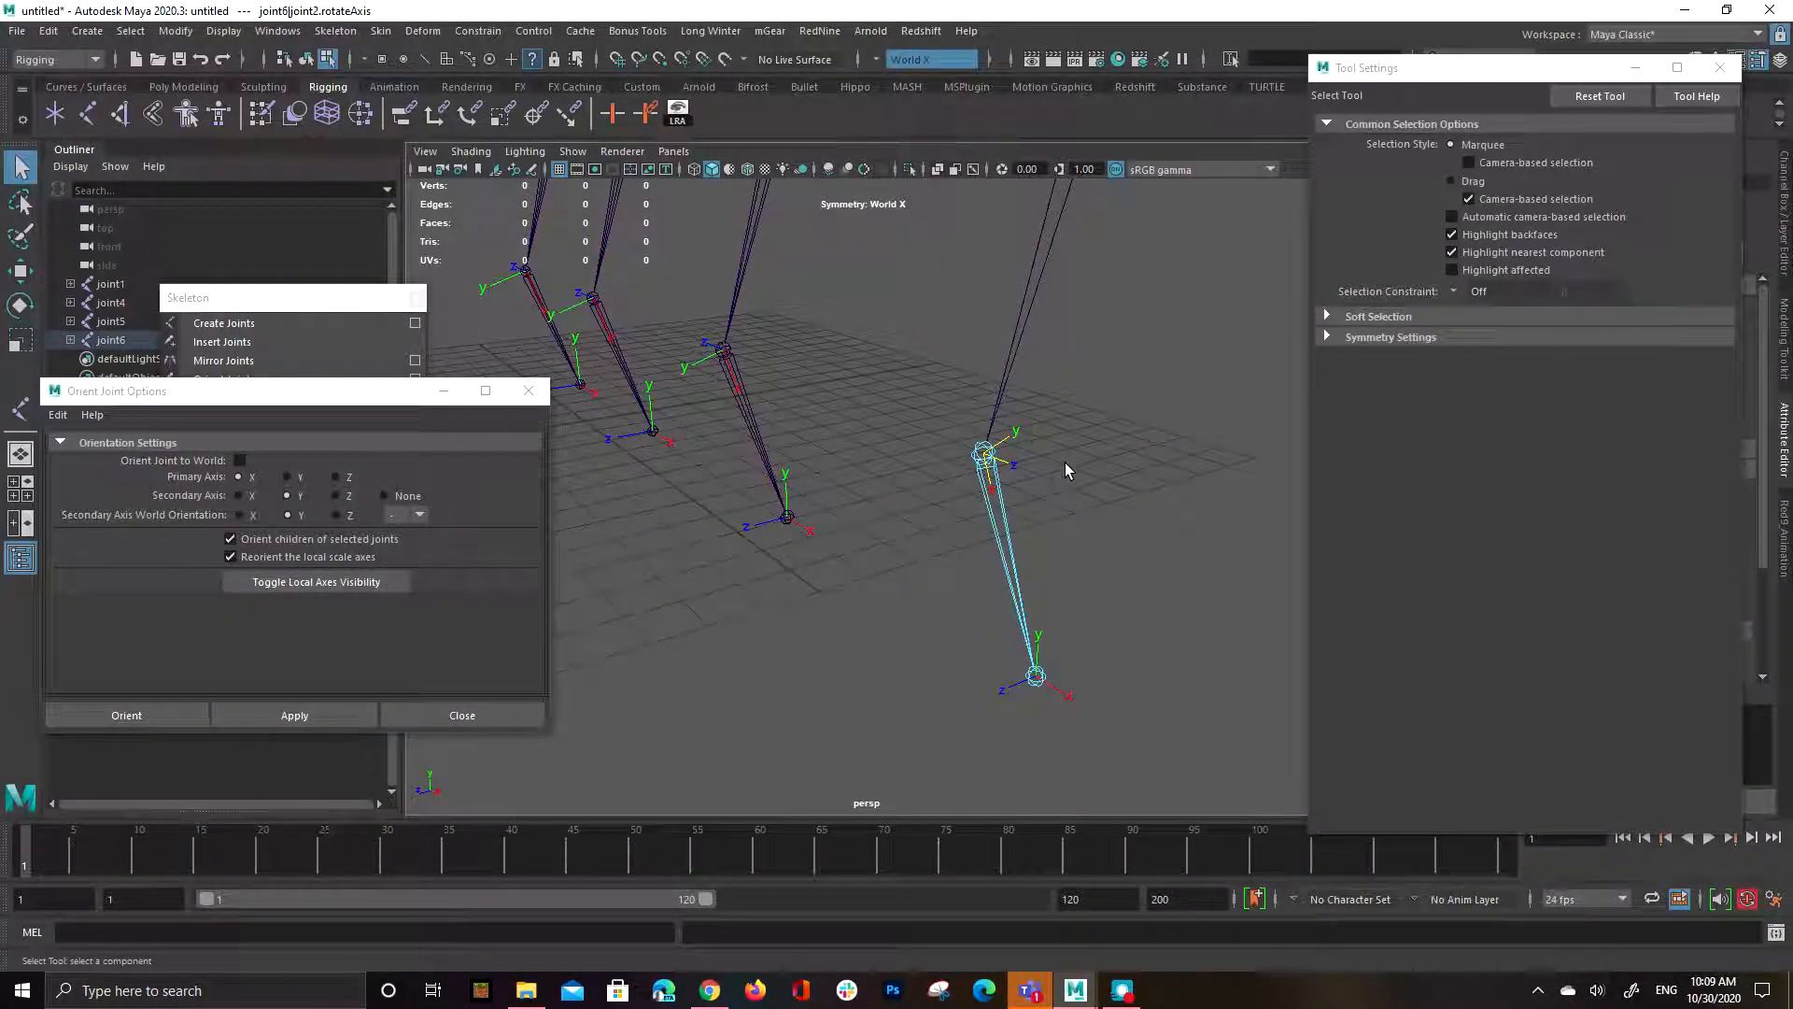
{"action": "left_click", "coordinate": [1636, 67]}
{"action": "key", "text": "ctrl+a"}
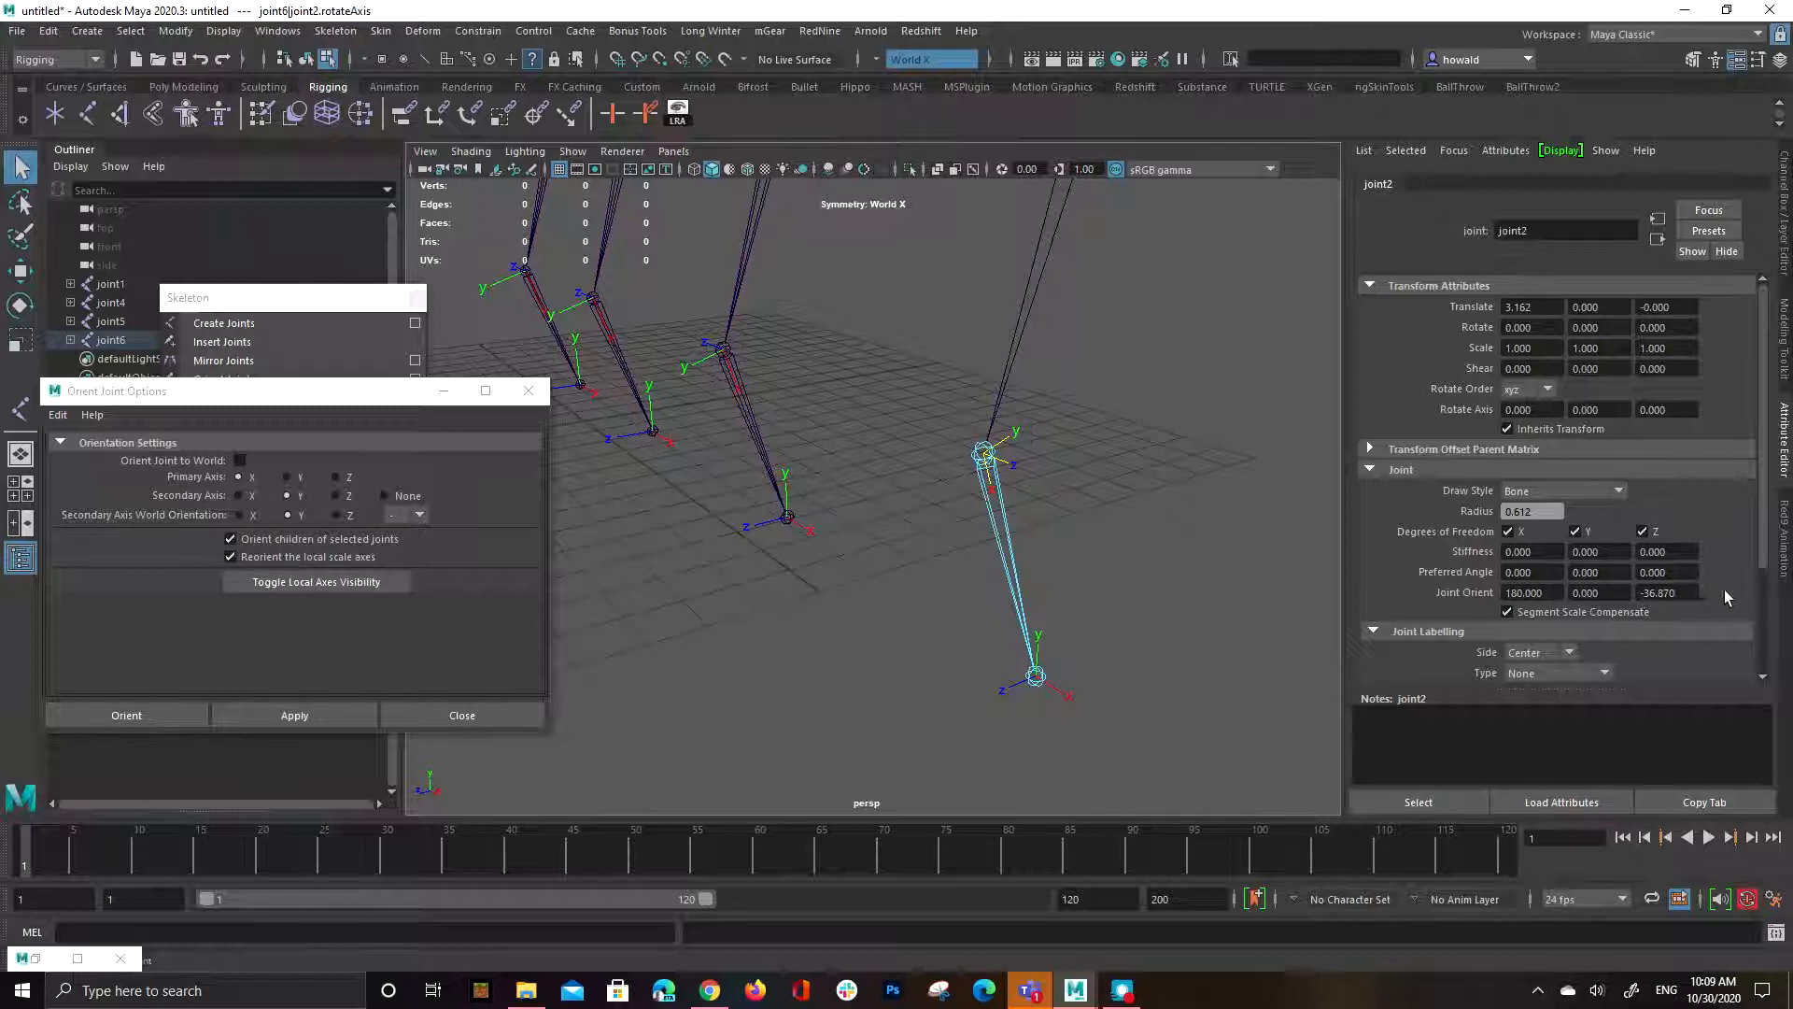
Set the Joint Orient X value of the fourth chain's middle joint to 0.
{"action": "left_click_drag", "start_coordinate": [1543, 592], "coordinate": [1423, 603]}
{"action": "scroll", "coordinate": [1005, 490], "scroll_direction": "up", "scroll_amount": 5}
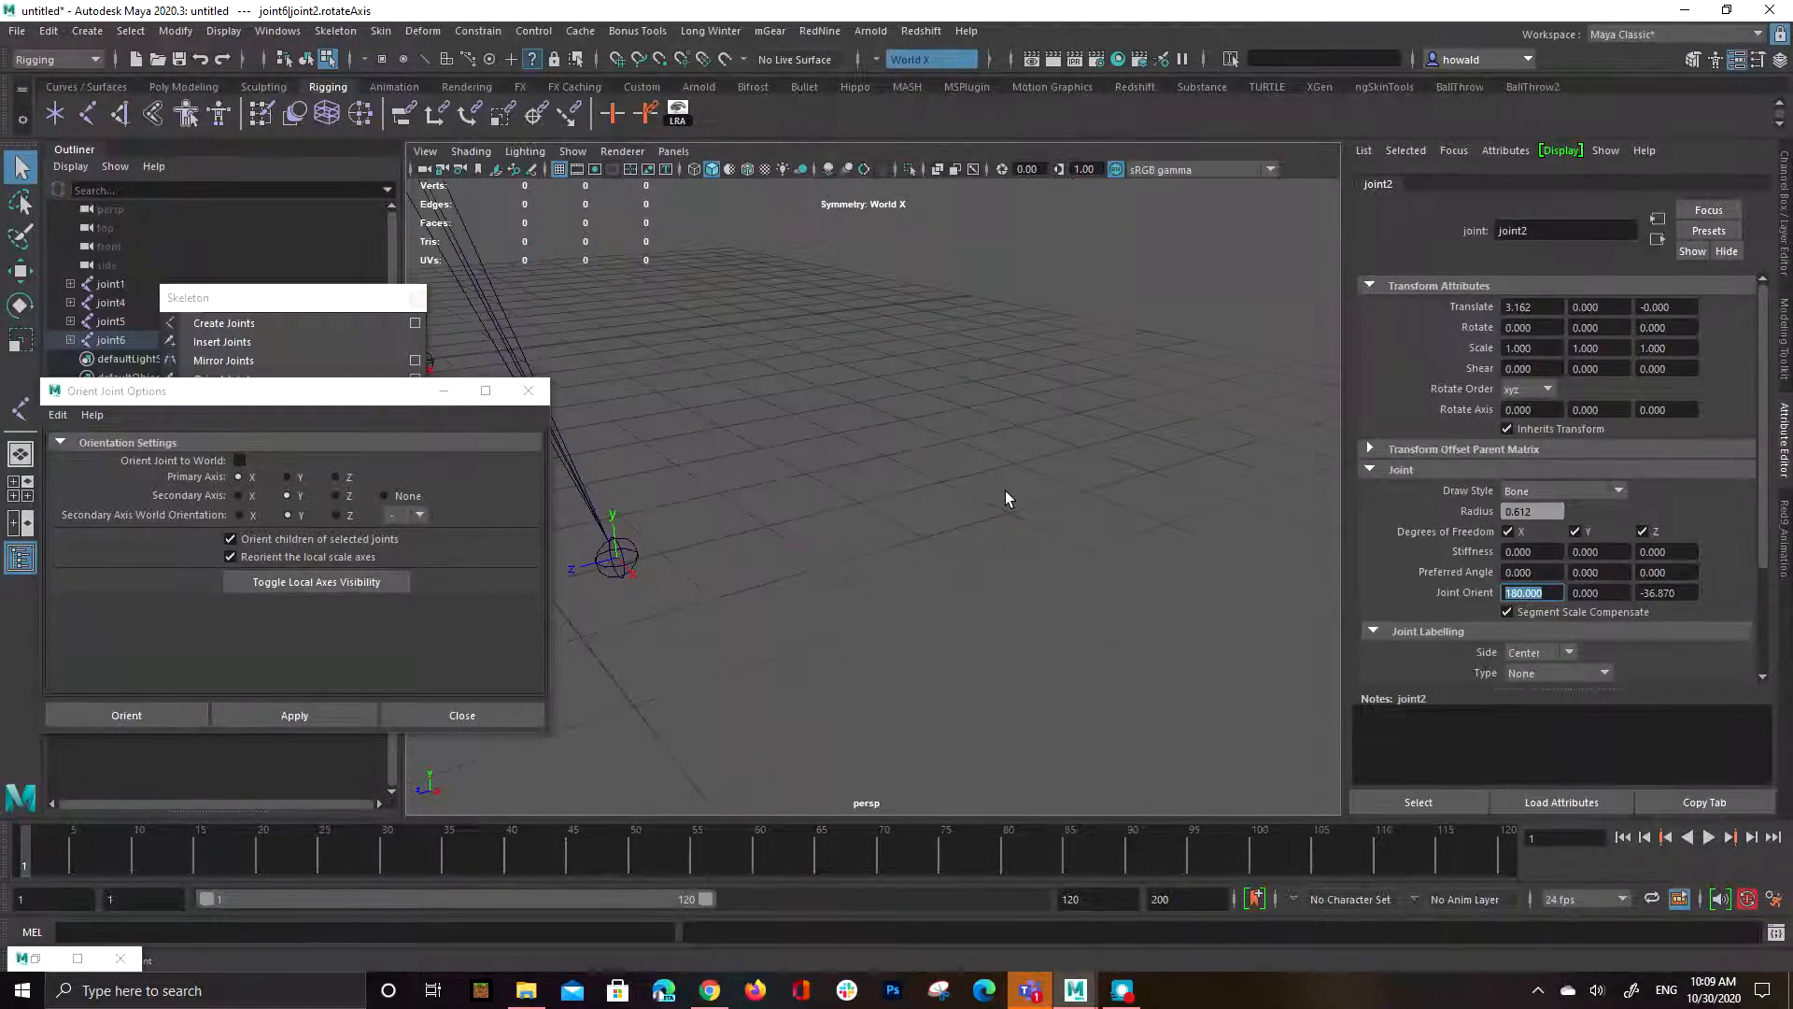
{"action": "scroll", "coordinate": [1192, 539], "scroll_direction": "down", "scroll_amount": 3}
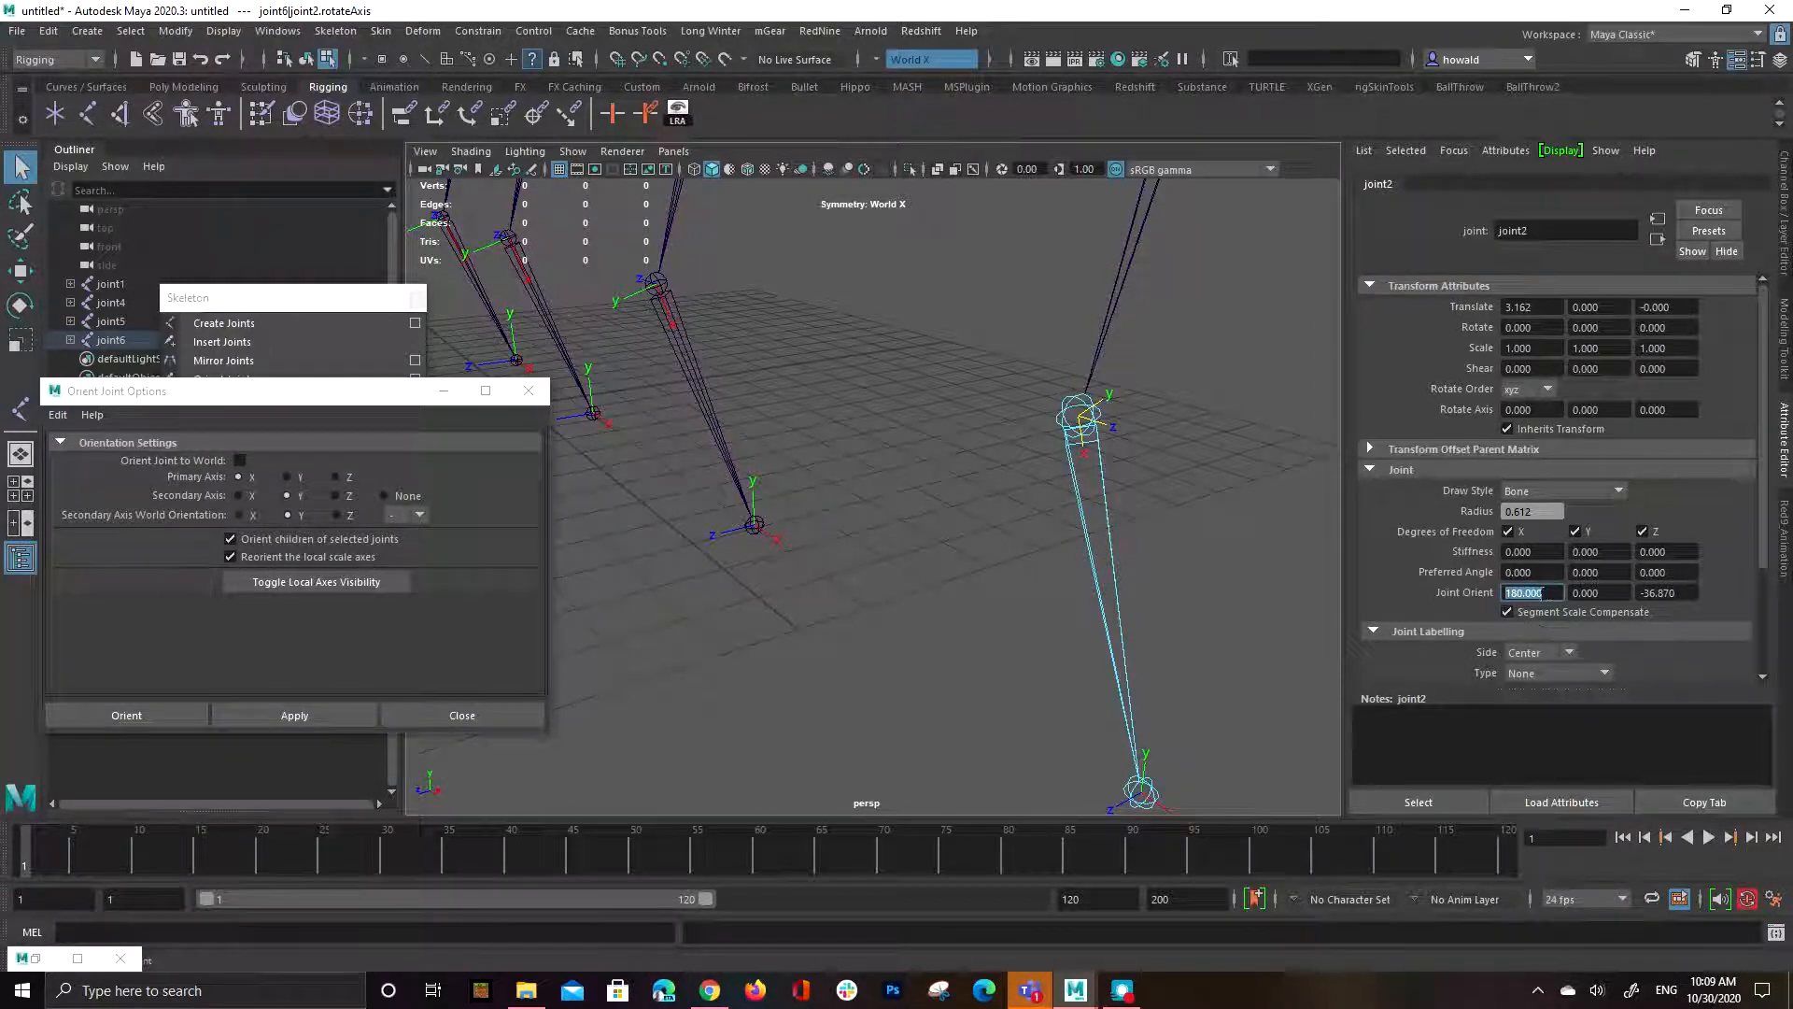
{"action": "left_click_drag", "start_coordinate": [1083, 465], "coordinate": [1012, 540], "text": "alt"}
{"action": "left_click", "coordinate": [1548, 592]}
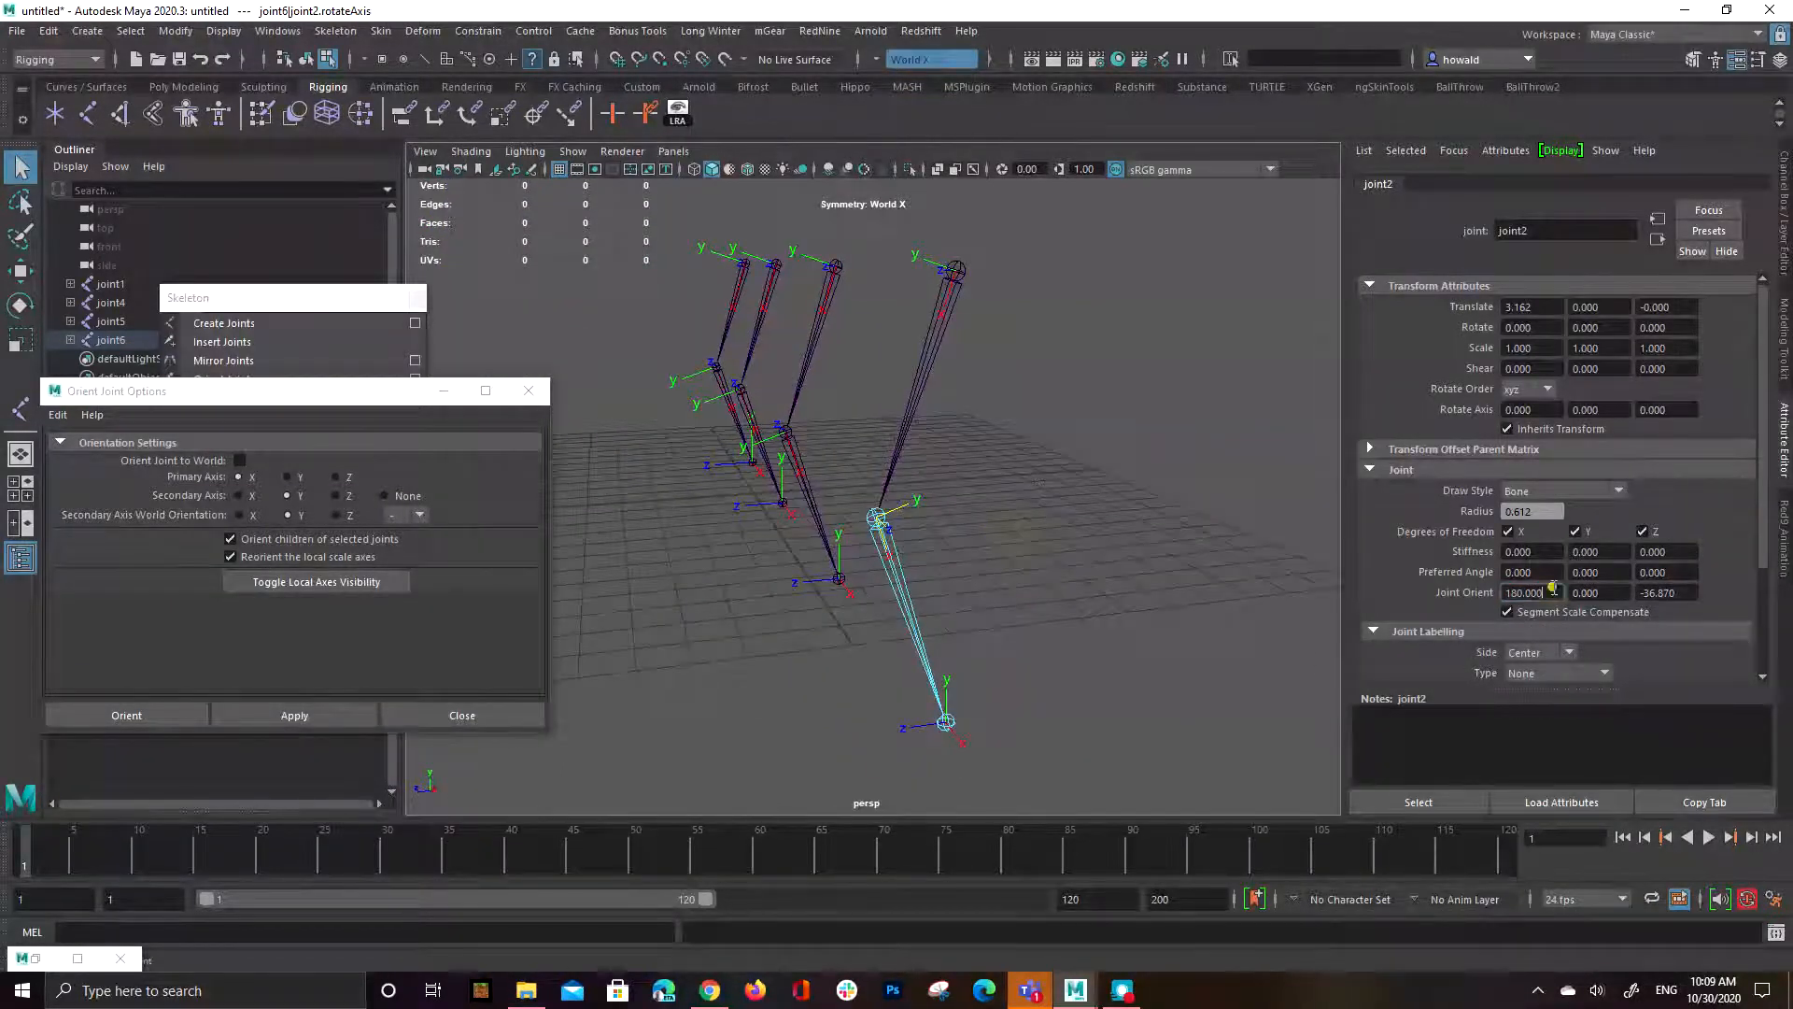
{"action": "type", "text": "0"}
{"action": "key", "text": "Return"}
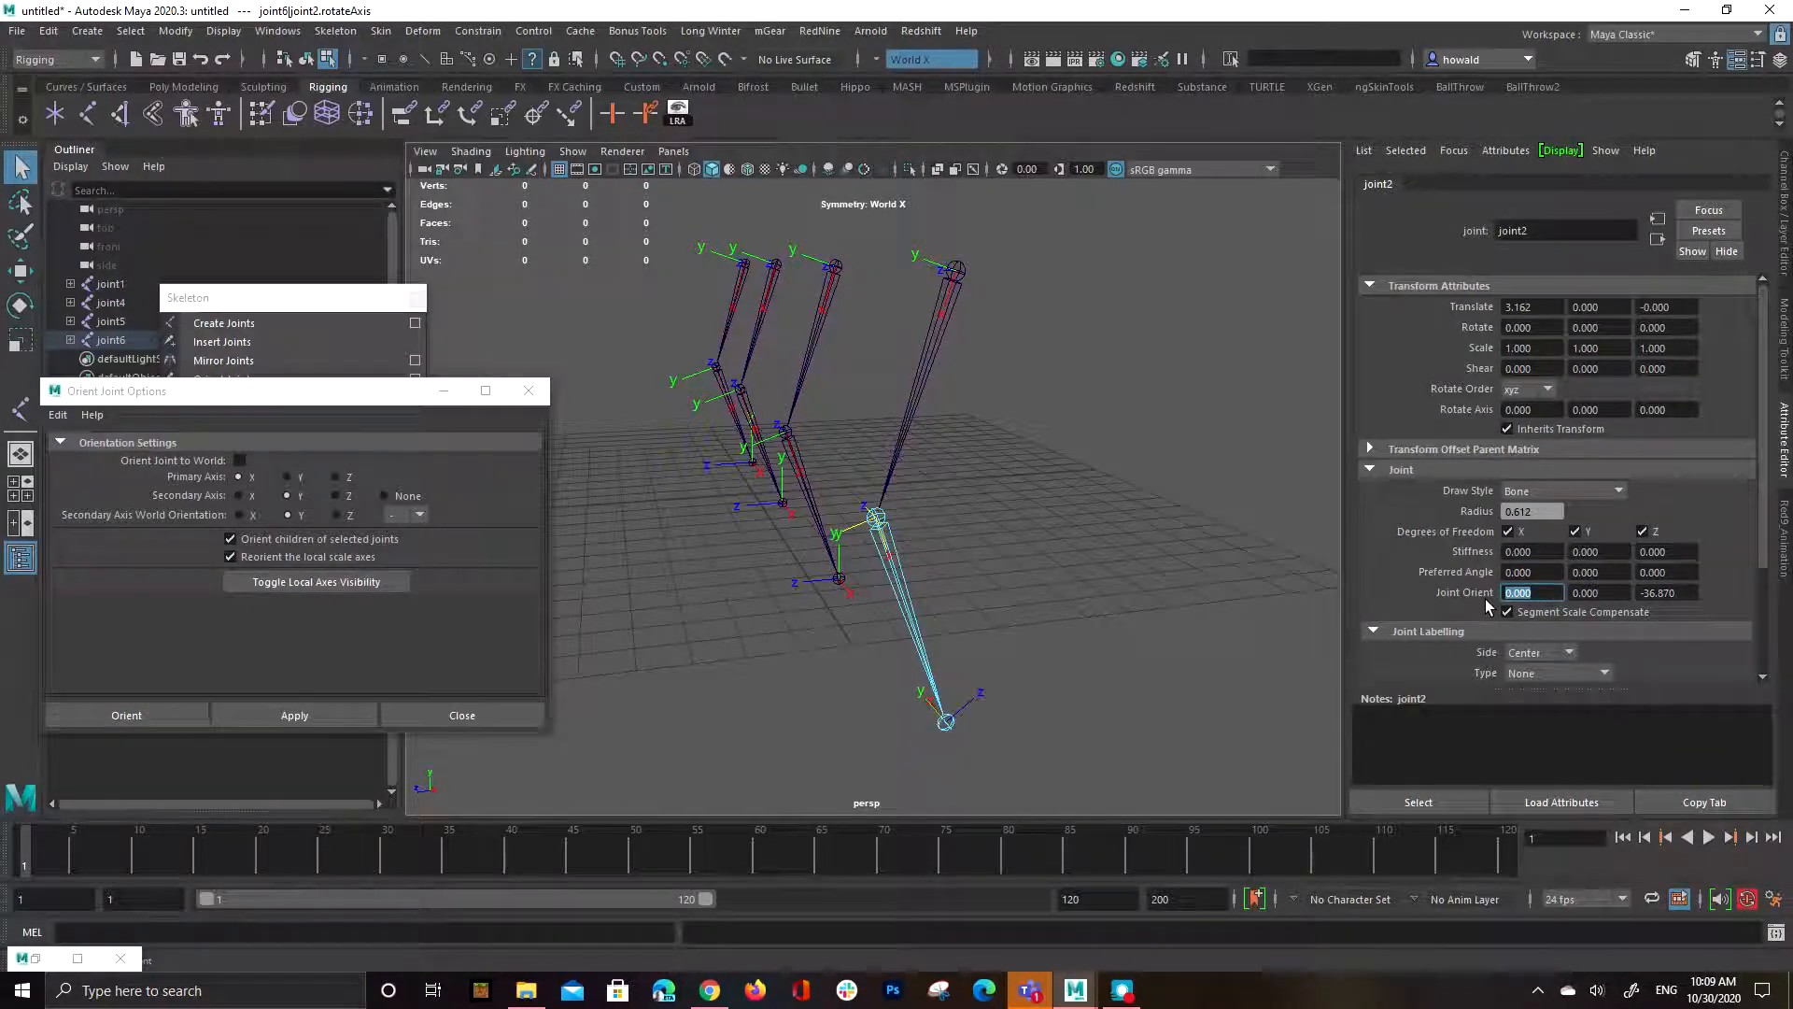
Inspect the Rotate Axis and Joint Orient values of the third and second chains' middle joints.
{"action": "left_click_drag", "start_coordinate": [924, 536], "coordinate": [981, 536], "text": "alt"}
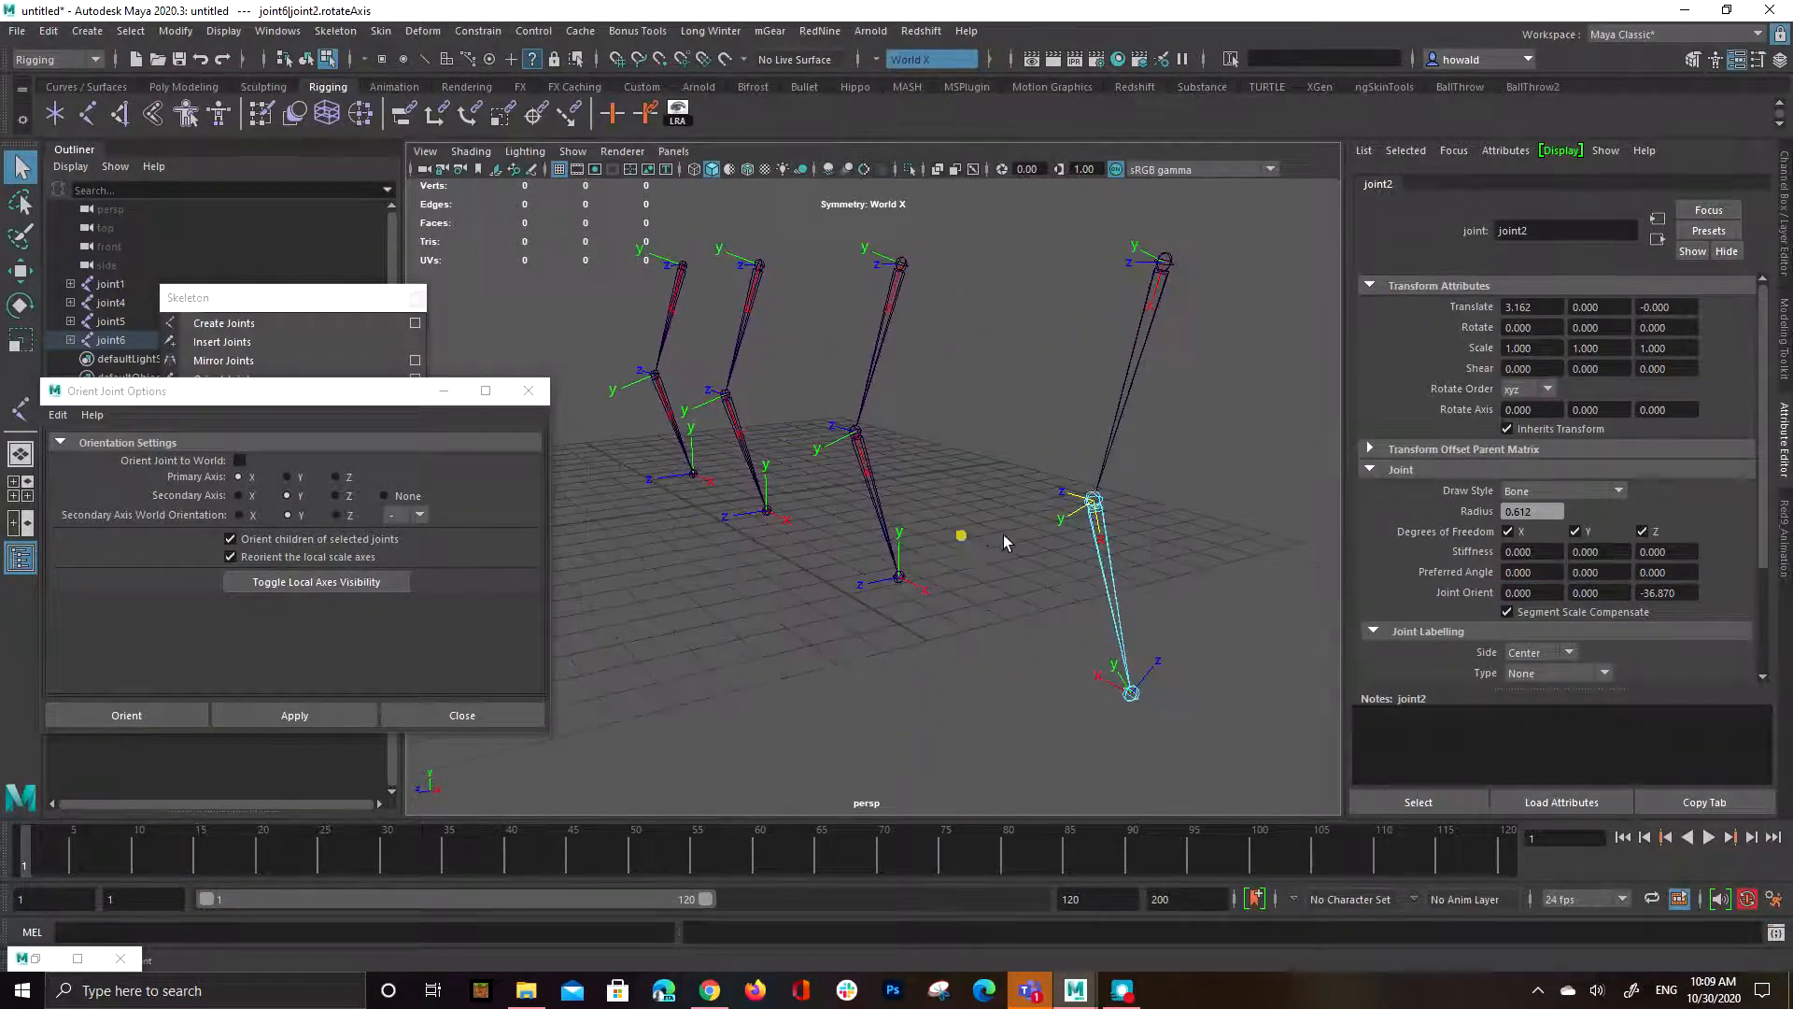
{"action": "left_click", "coordinate": [856, 433]}
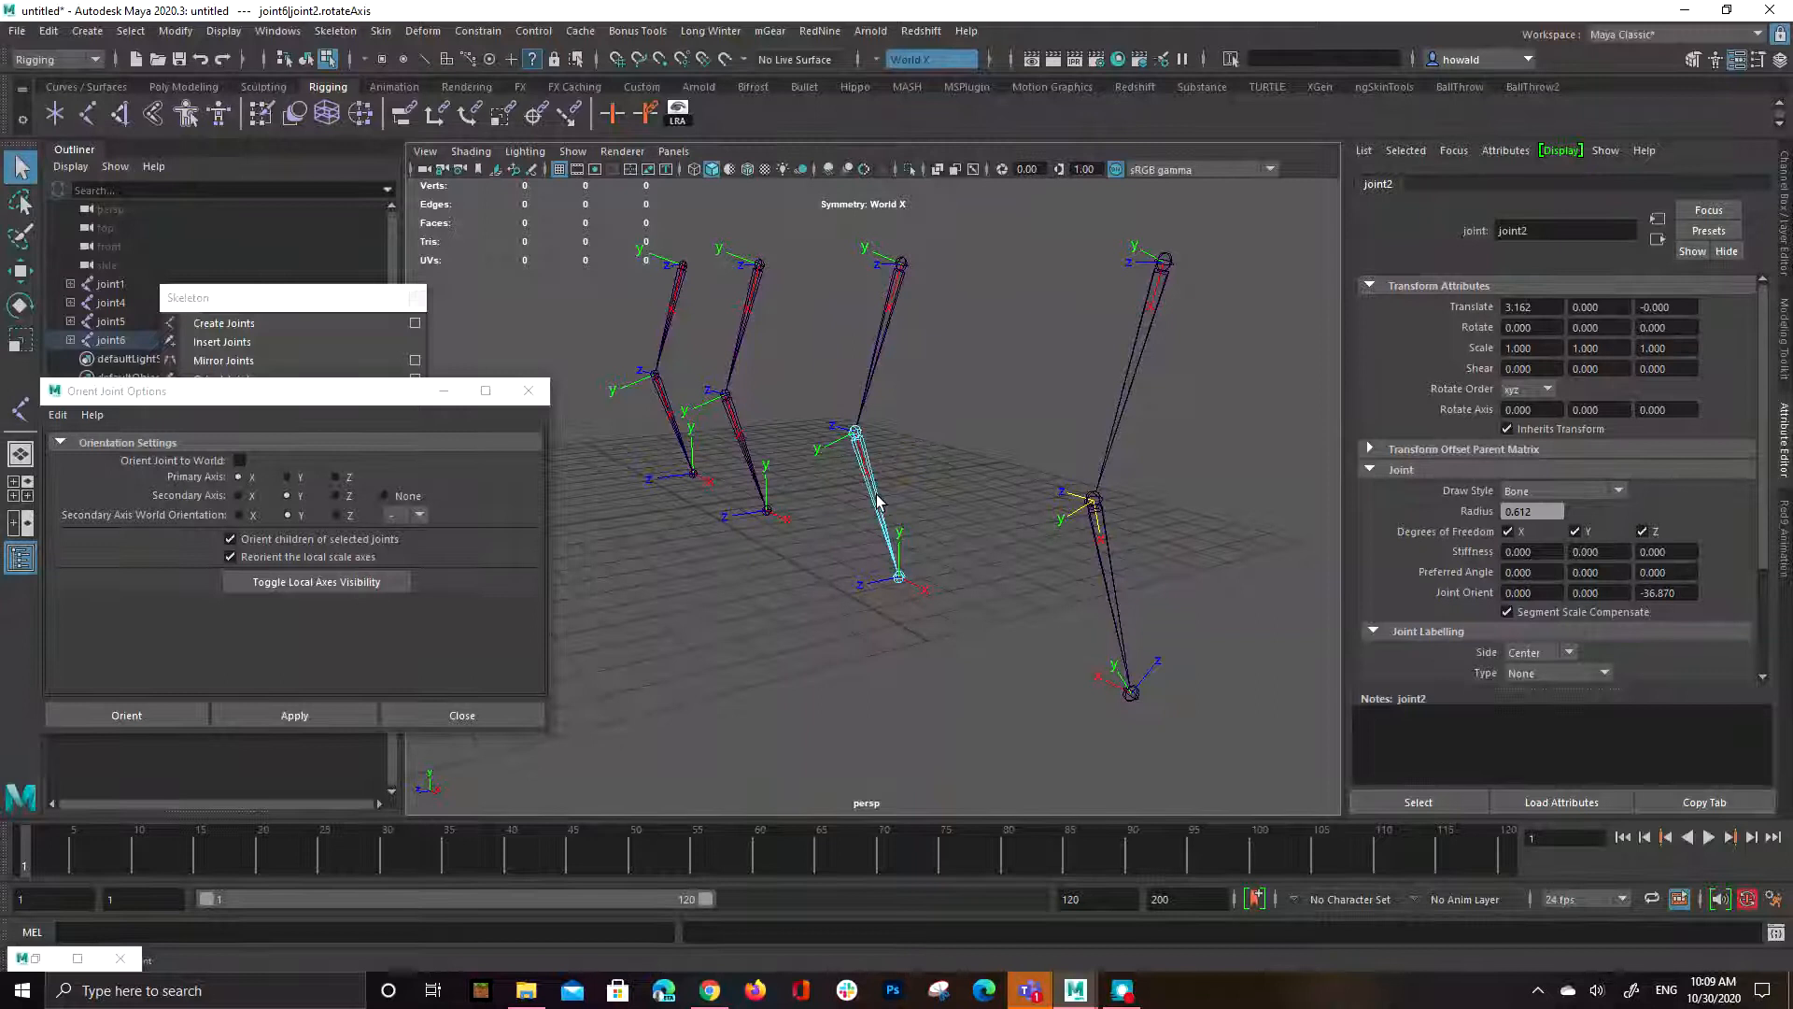
{"action": "left_click", "coordinate": [777, 469]}
{"action": "left_click_drag", "start_coordinate": [729, 385], "coordinate": [766, 436]}
{"action": "left_click_drag", "start_coordinate": [702, 376], "coordinate": [801, 468]}
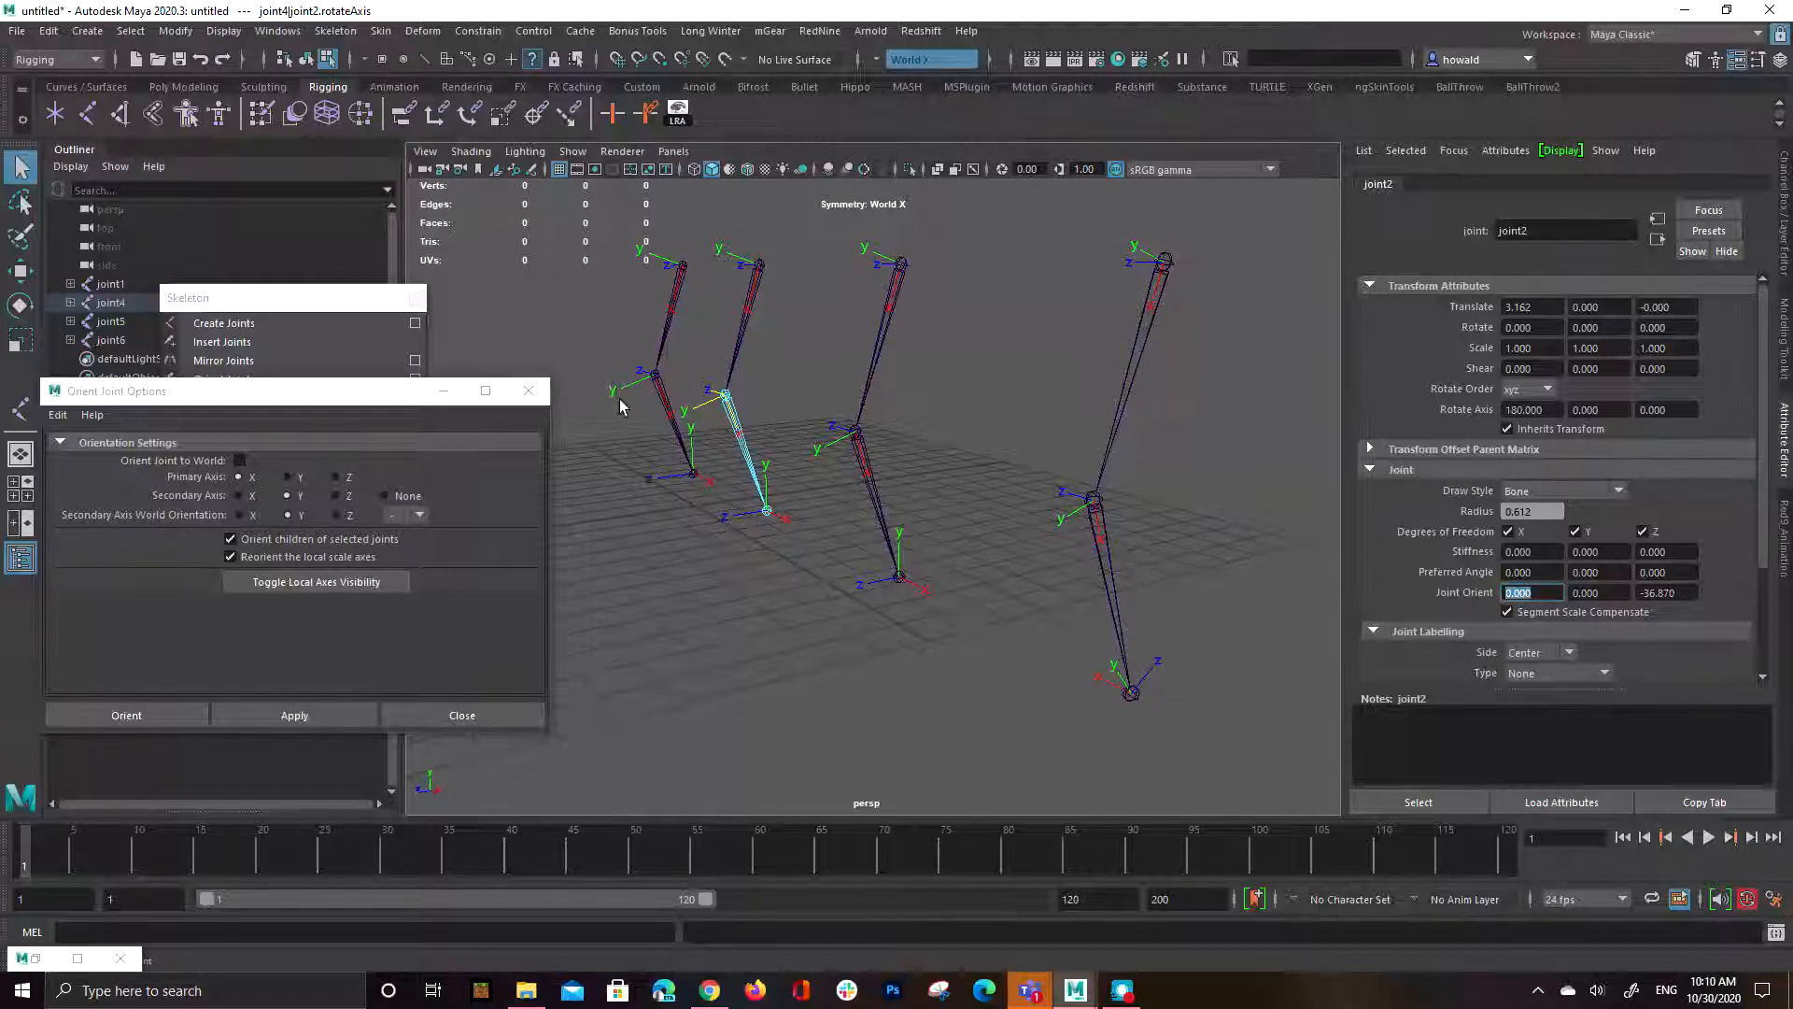
Select the first chain's middle joint axis and enter 0 for its Joint Orient X value.
{"action": "left_click_drag", "start_coordinate": [605, 351], "coordinate": [714, 426]}
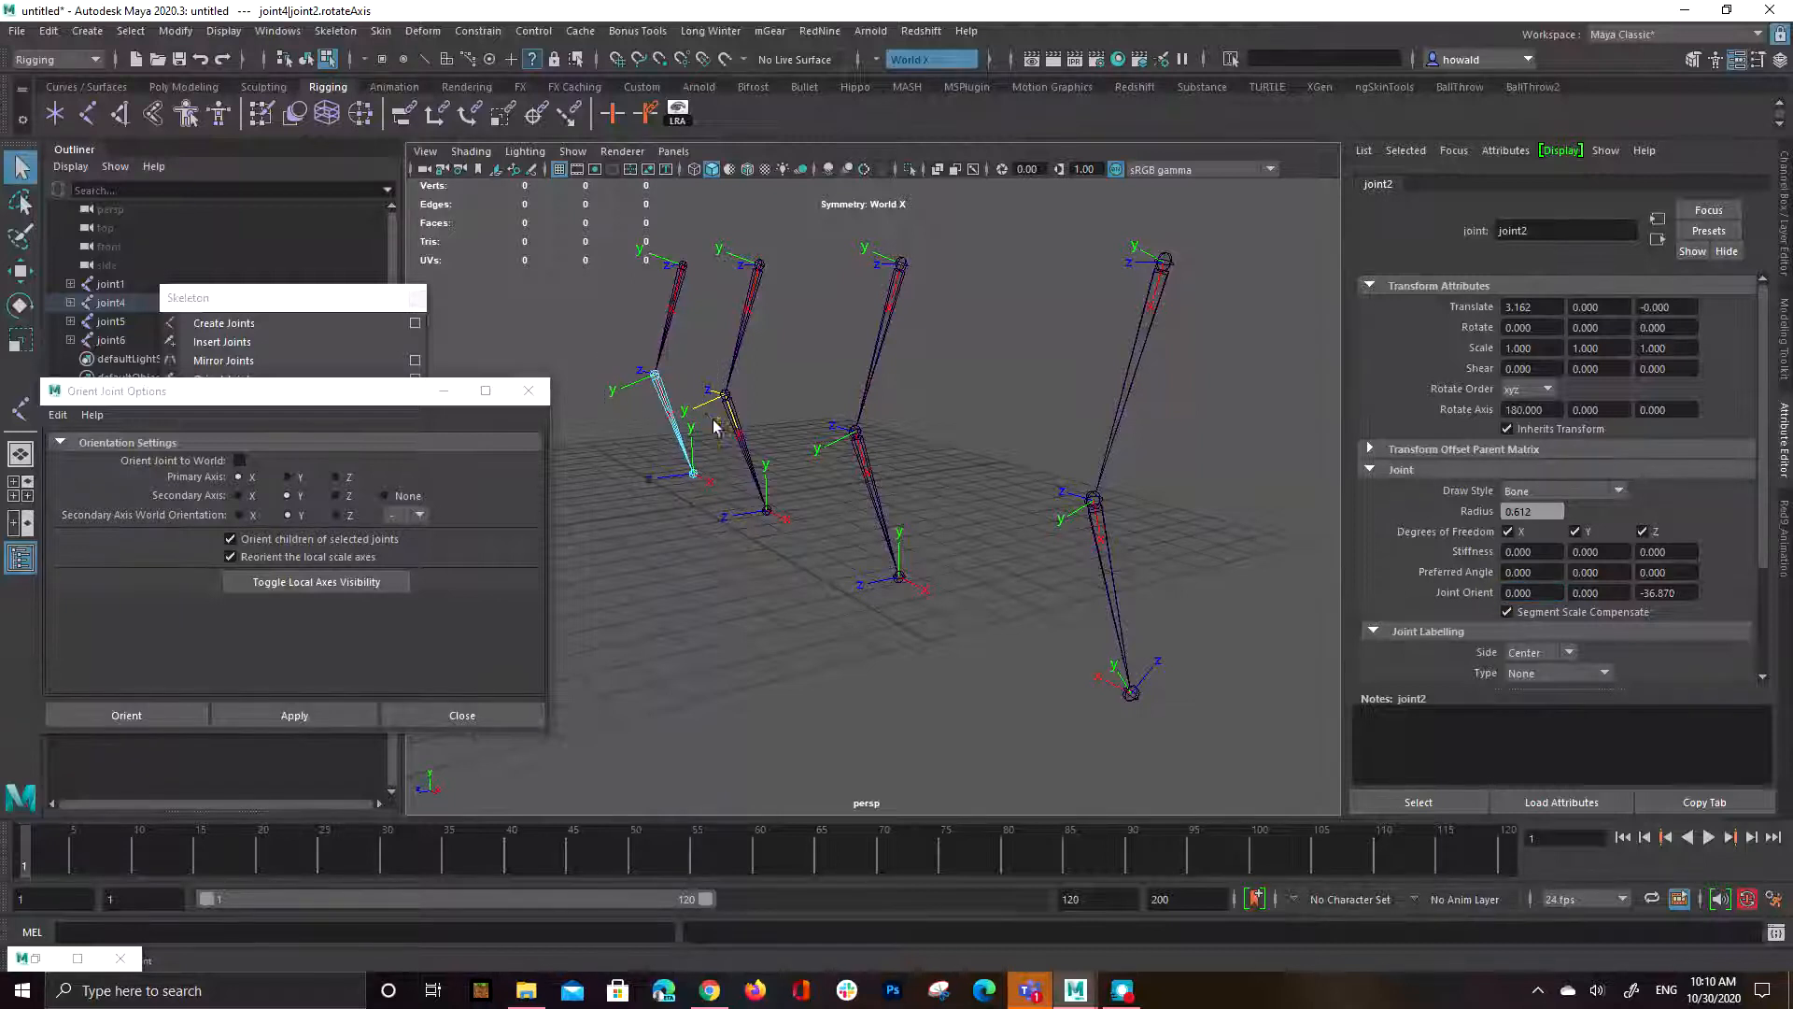
{"action": "left_click", "coordinate": [1557, 592]}
{"action": "left_click_drag", "start_coordinate": [1558, 592], "coordinate": [1439, 571]}
{"action": "type", "text": "0"}
{"action": "key", "text": "Return"}
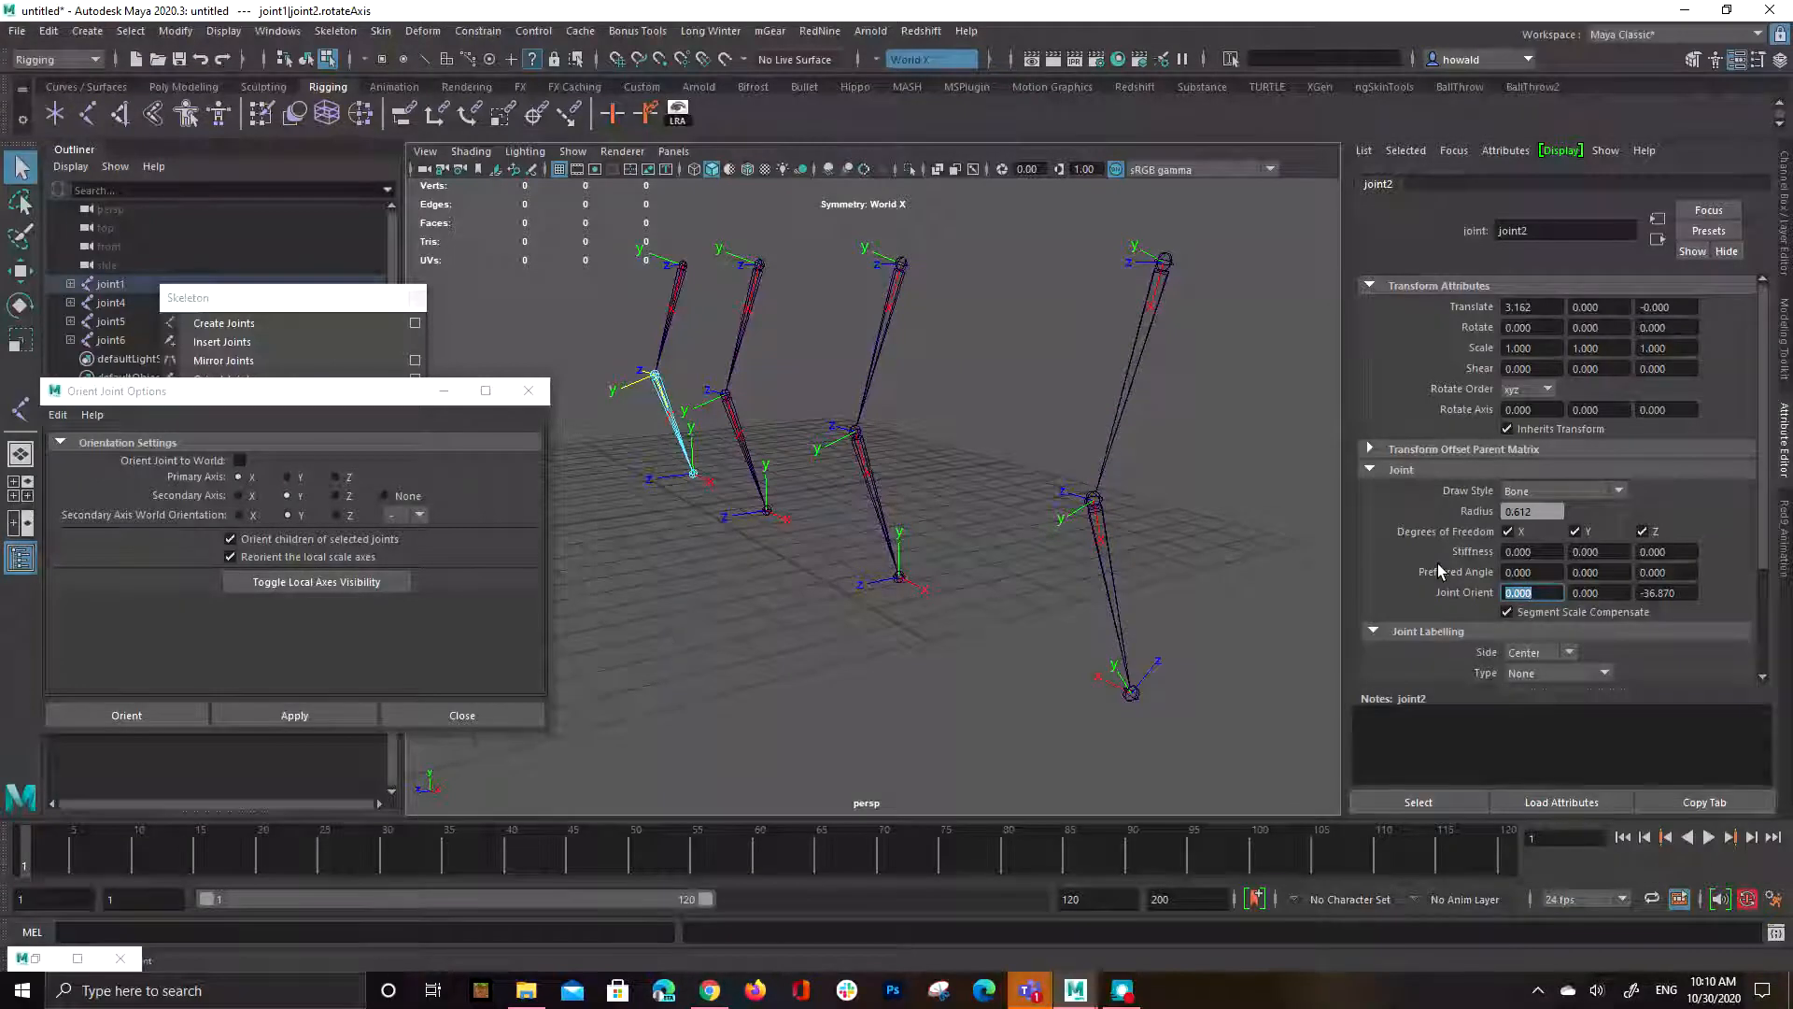
Clear the selection, then close the Orient Joint options and the torn-off Skeleton menu to leave all four chains in view.
{"action": "left_click", "coordinate": [944, 367]}
{"action": "middle_click_drag", "start_coordinate": [1003, 346], "coordinate": [1034, 460], "text": "alt"}
{"action": "right_click_drag", "start_coordinate": [1035, 460], "coordinate": [915, 464], "text": "alt"}
{"action": "left_click_drag", "start_coordinate": [915, 464], "coordinate": [1018, 549], "text": "alt"}
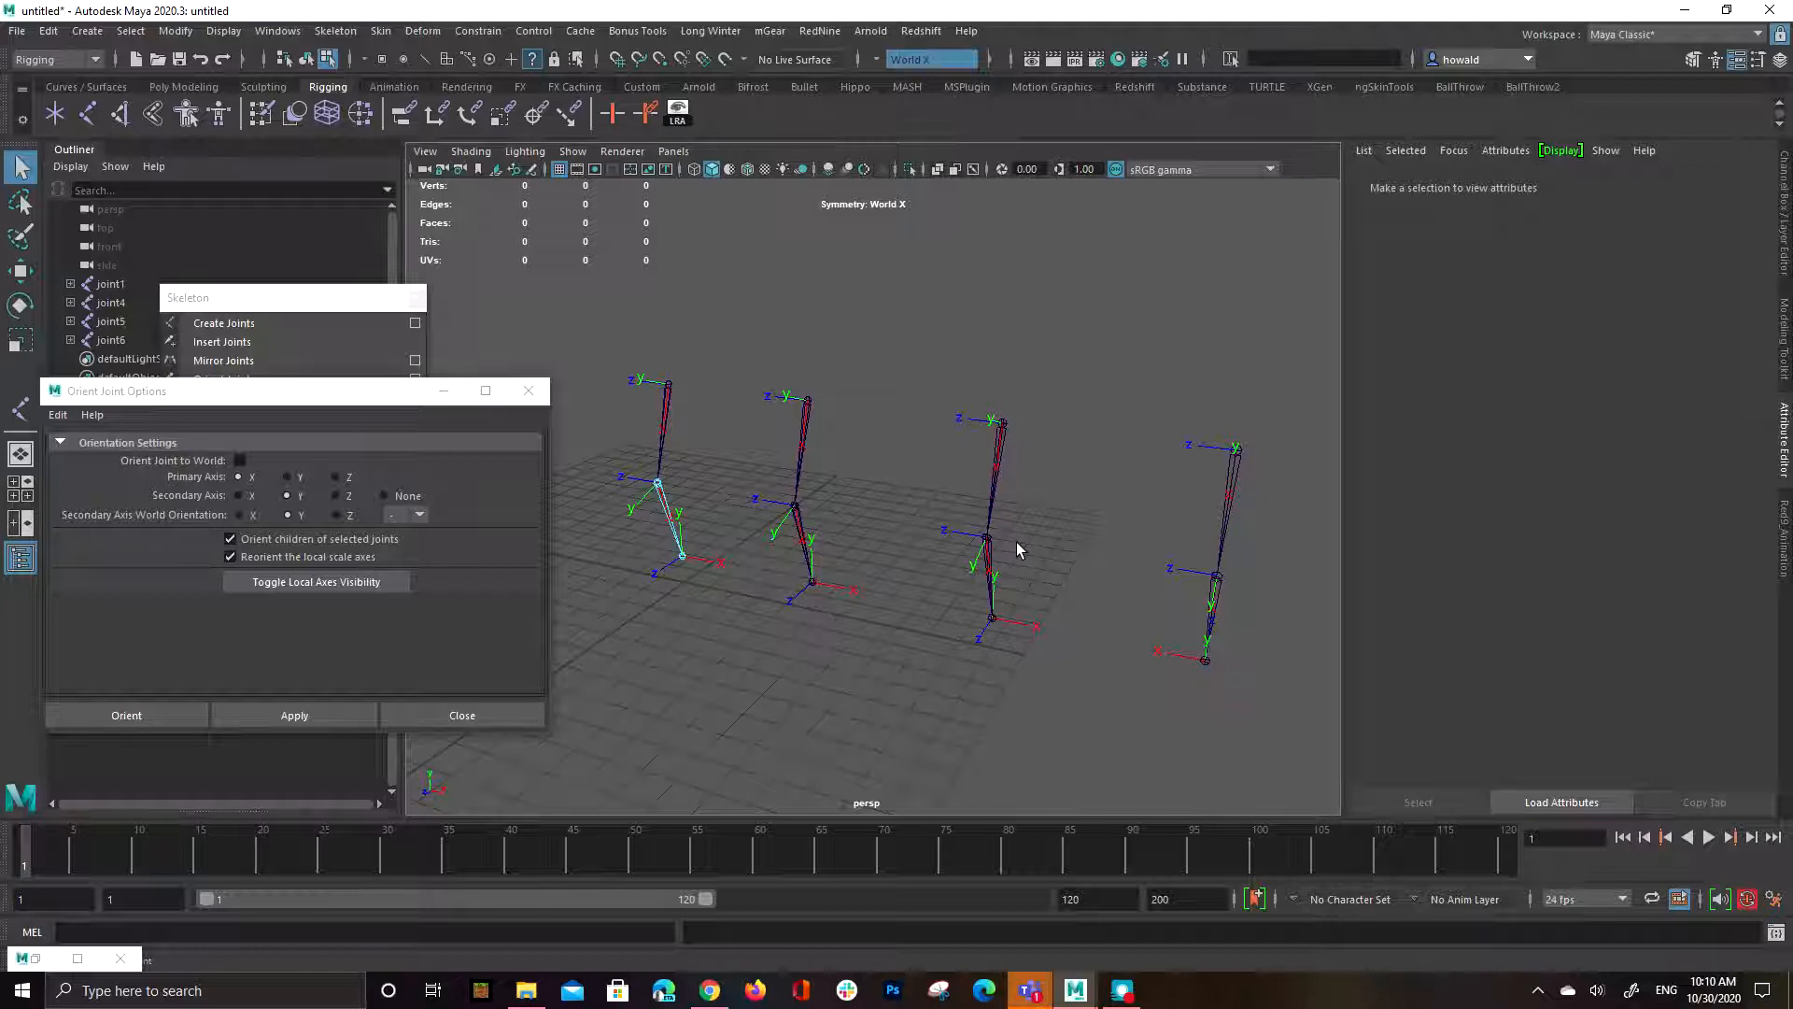
{"action": "left_click", "coordinate": [529, 390]}
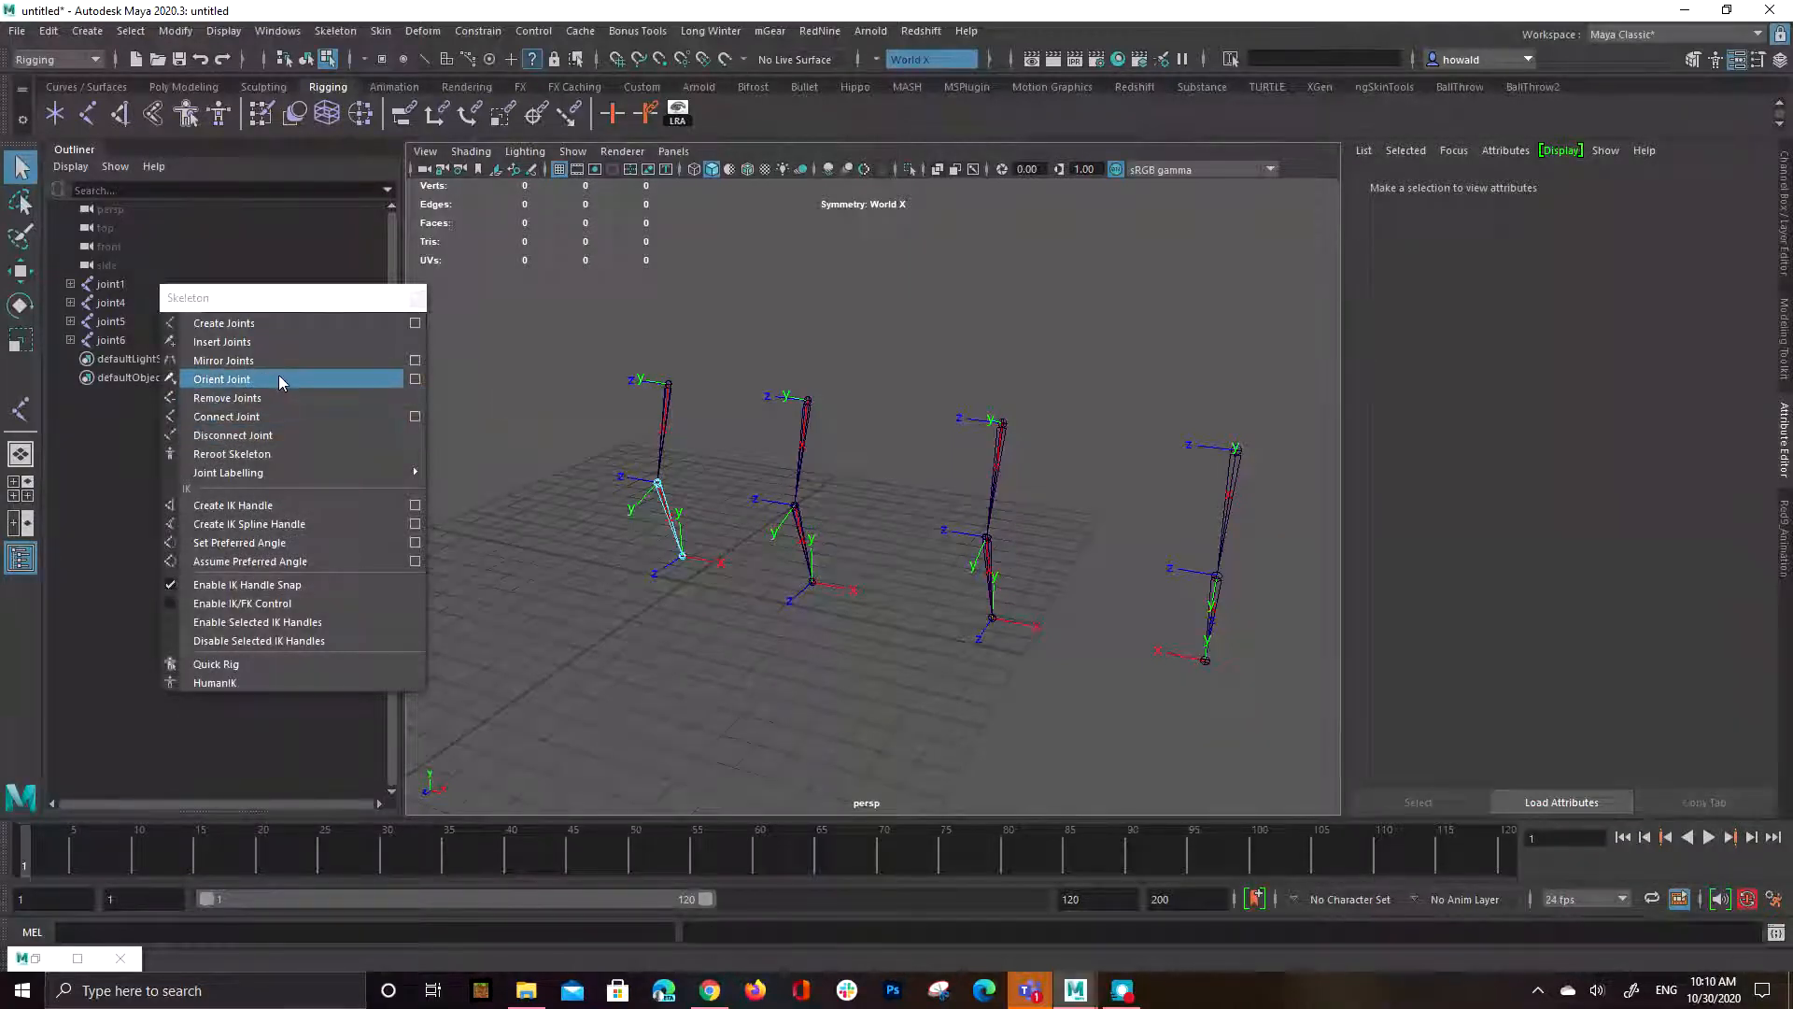
{"action": "left_click", "coordinate": [416, 297]}
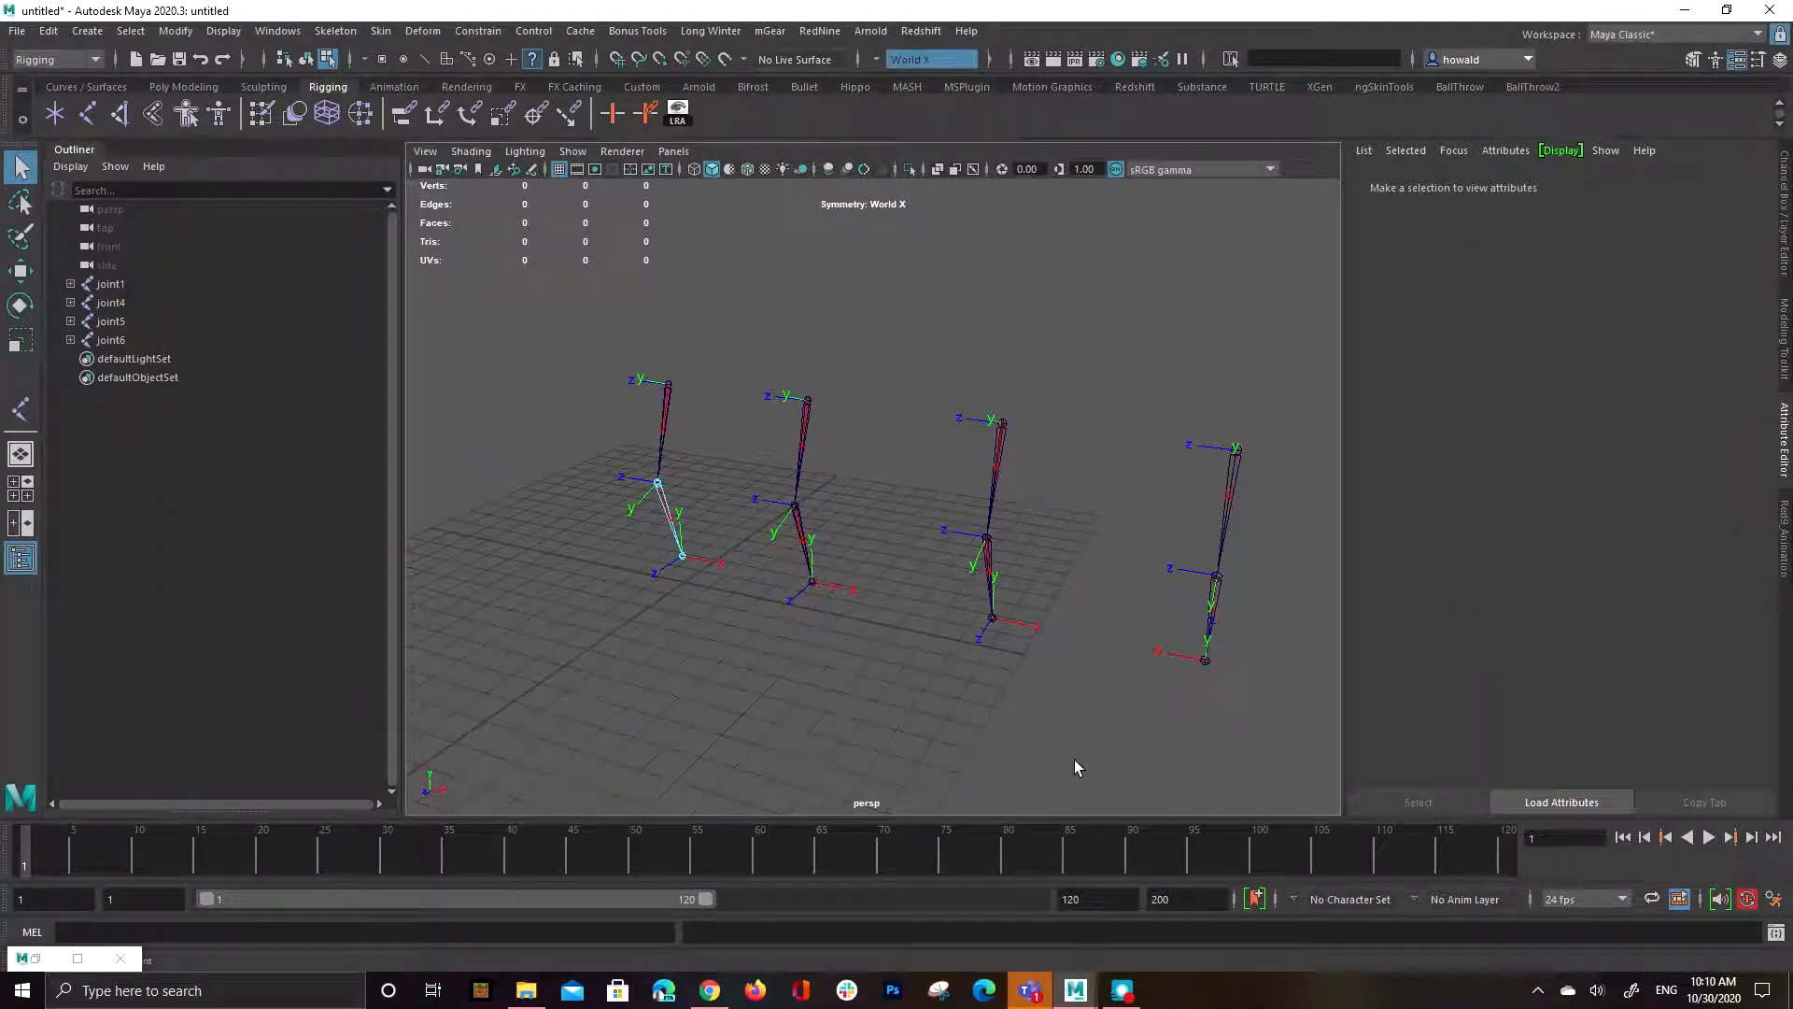
{"action": "left_click", "coordinate": [1124, 993]}
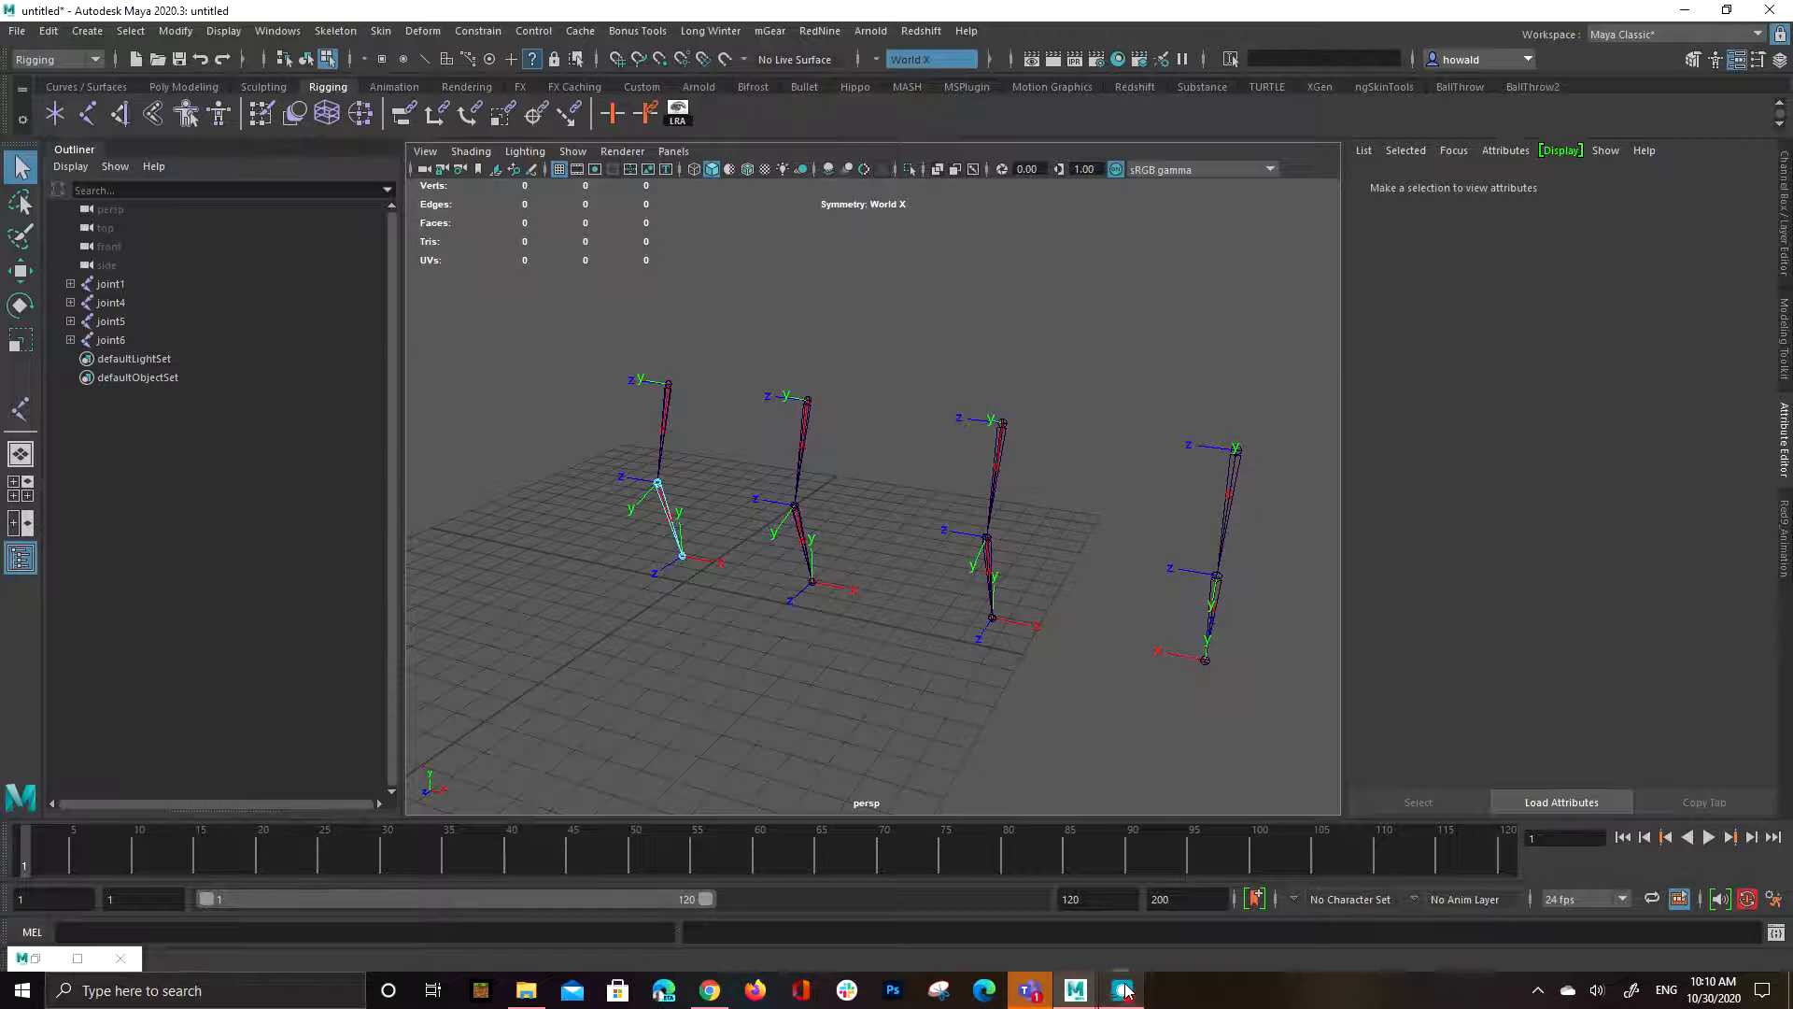